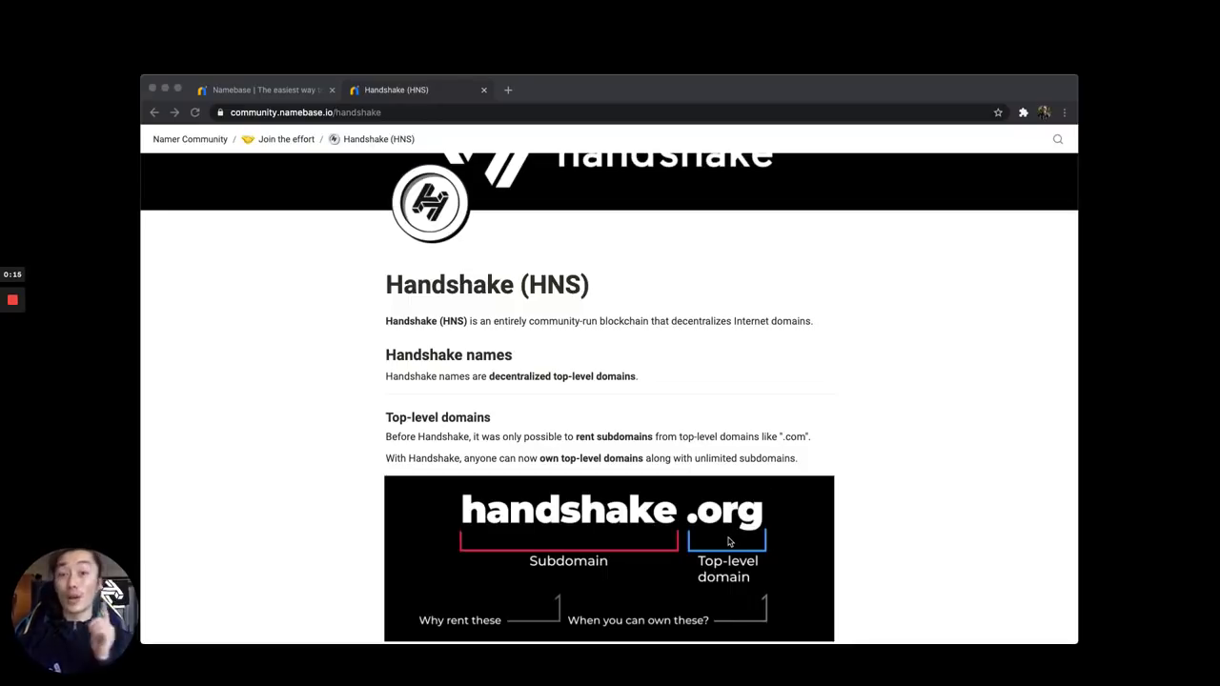
# Enter the home subdomain of the presenter's Handshake name in Chrome's address bar
pyautogui.click(702, 445)
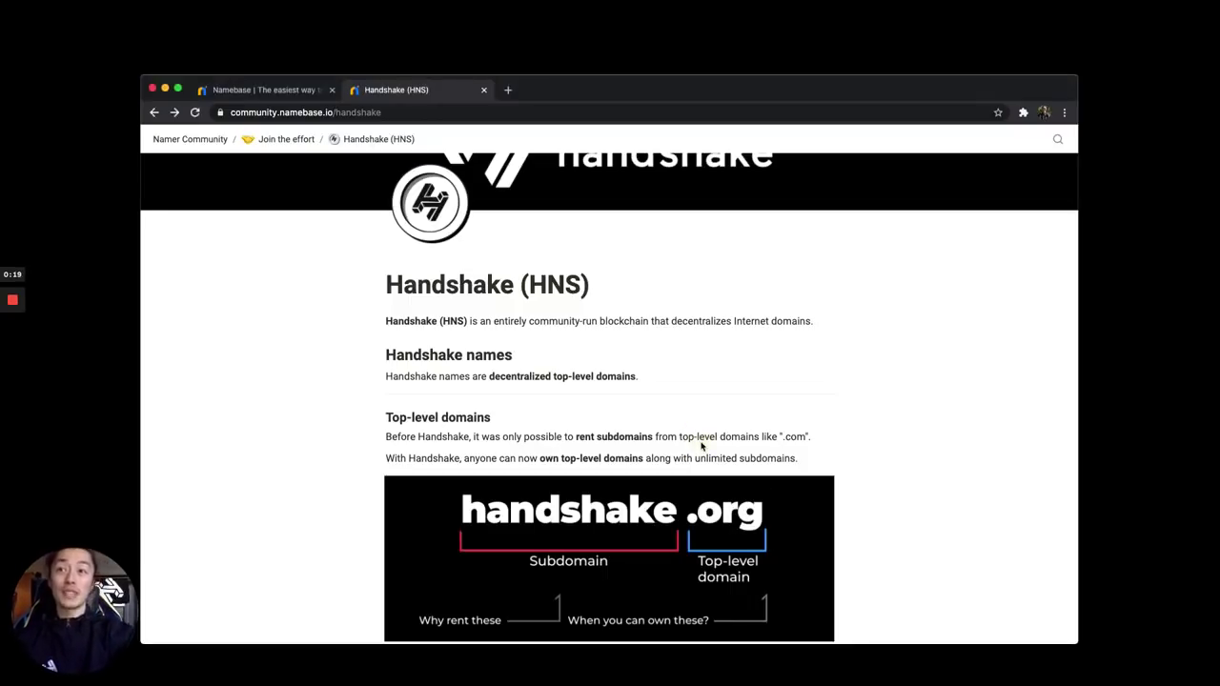
pyautogui.press('super+l')
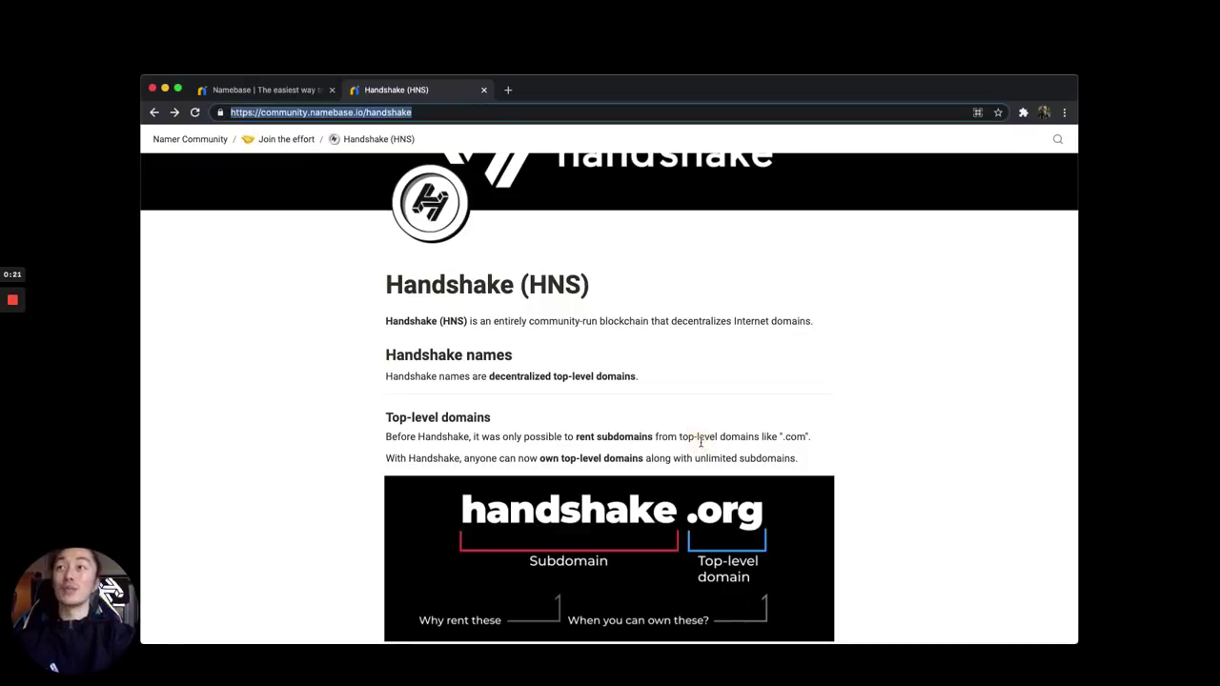
pyautogui.write('johnnywu')
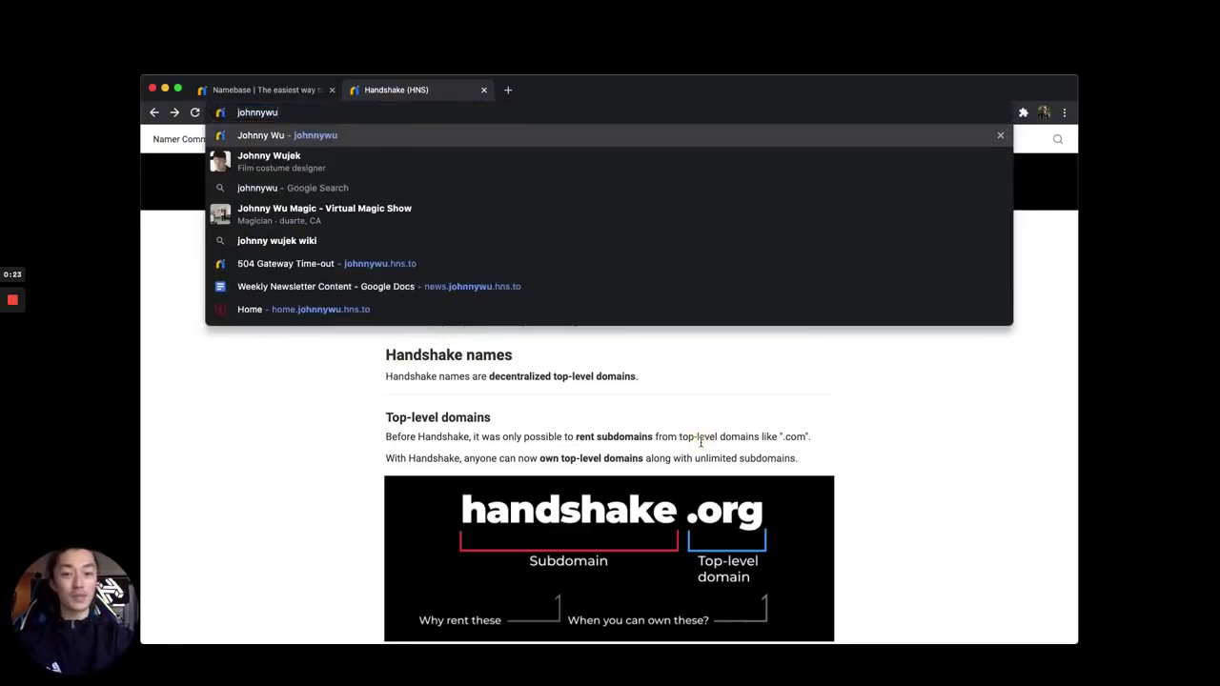
pyautogui.press('Home')
pyautogui.write('.')
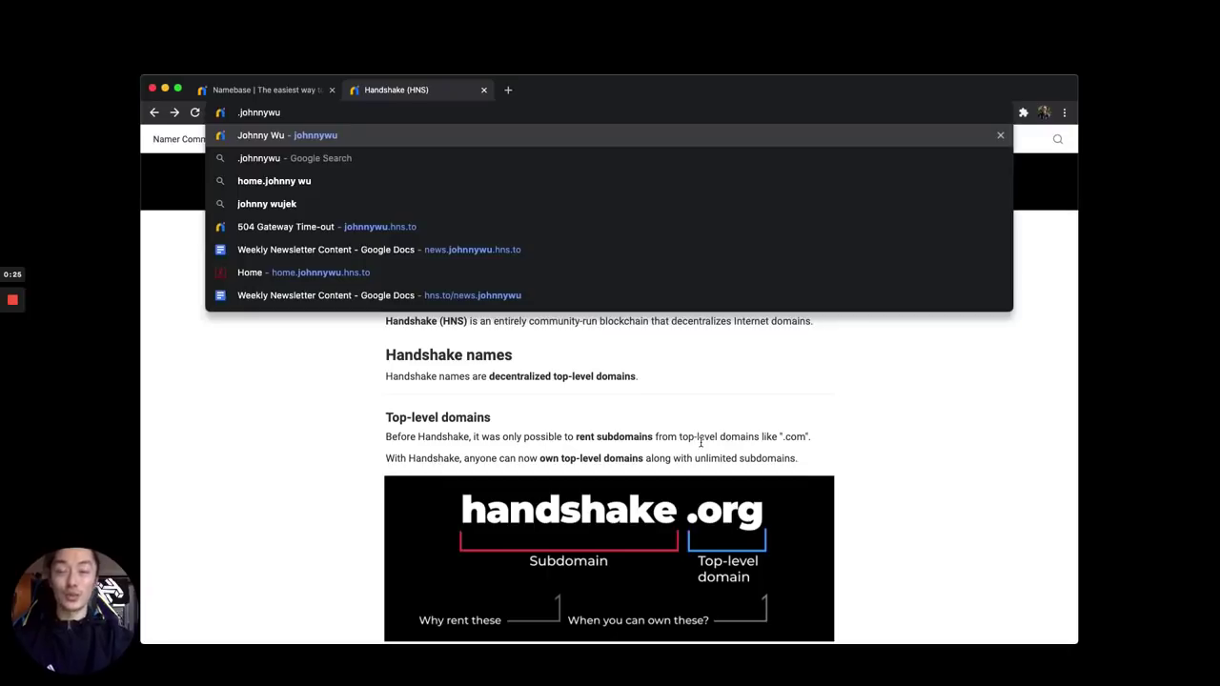
pyautogui.press('Home')
pyautogui.write('home')
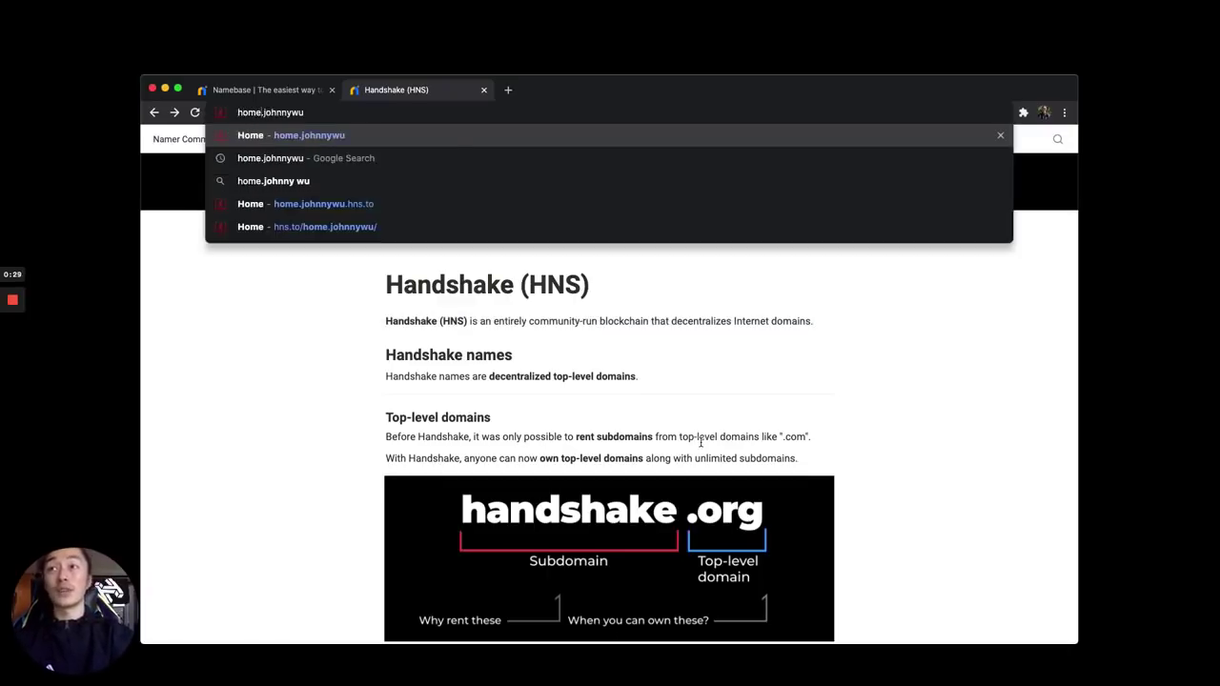
# Load the home page, then the linkedin subdomain of the presenter's Handshake name
pyautogui.press('Return')
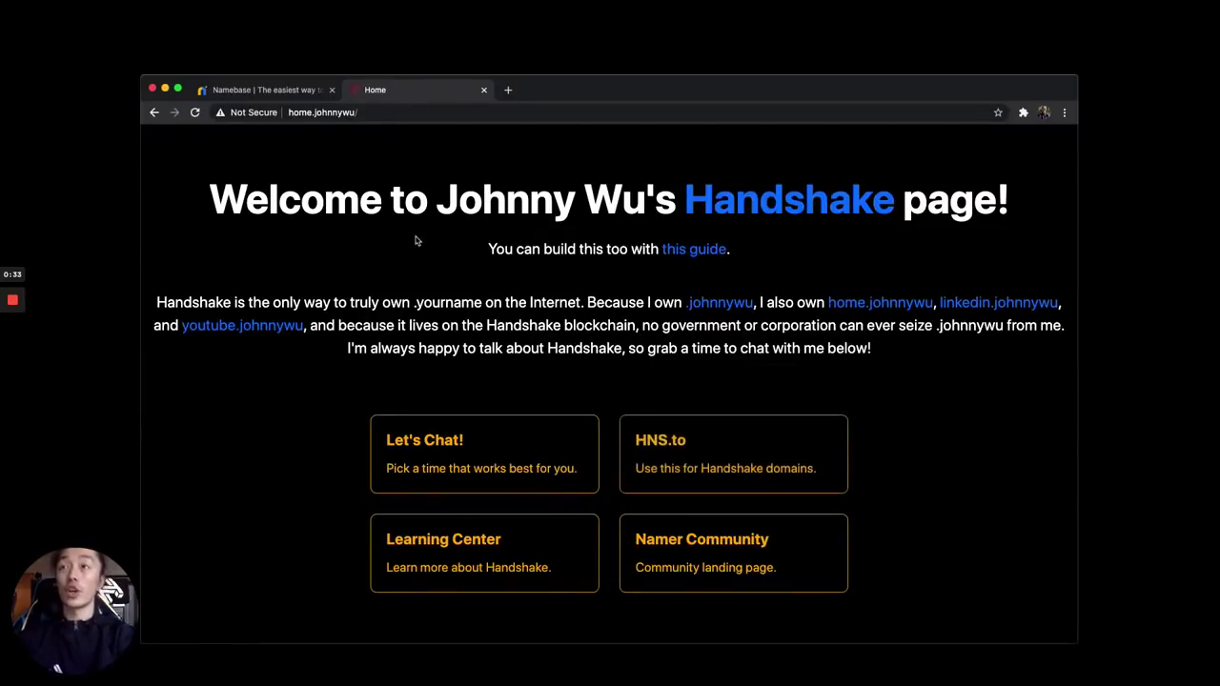
pyautogui.press('super+l')
pyautogui.write('linkedin.oh')
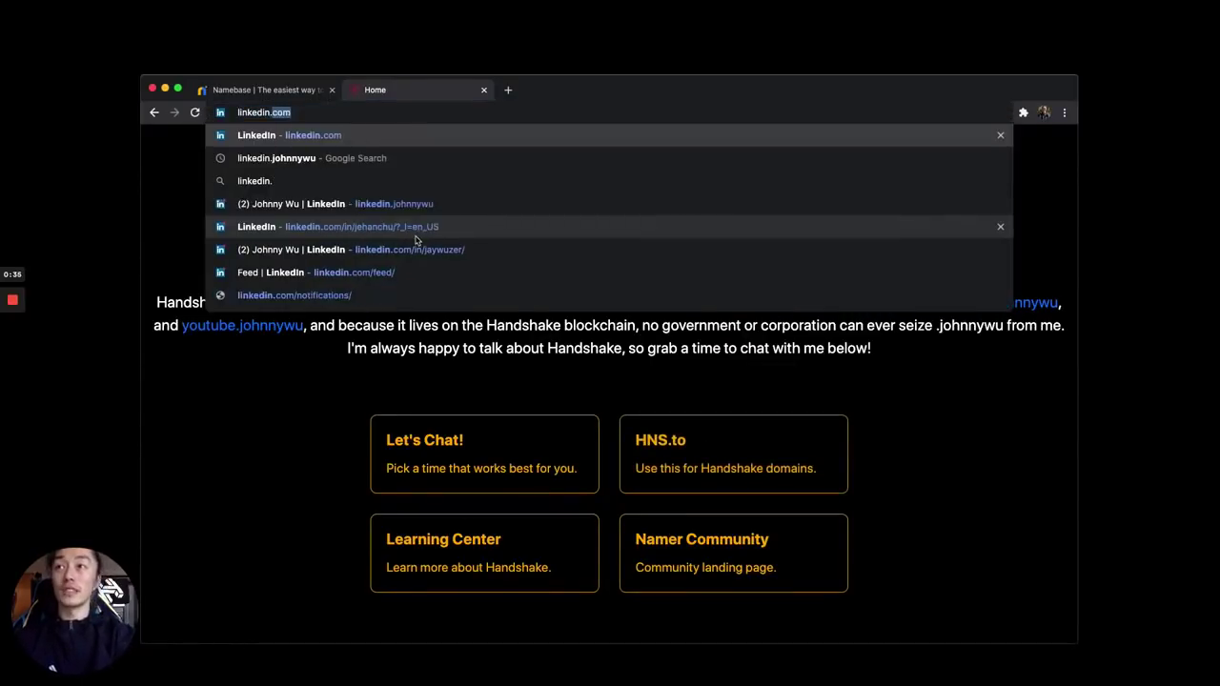
pyautogui.press('BackSpace')
pyautogui.press('BackSpace')
pyautogui.write('johnnywu')
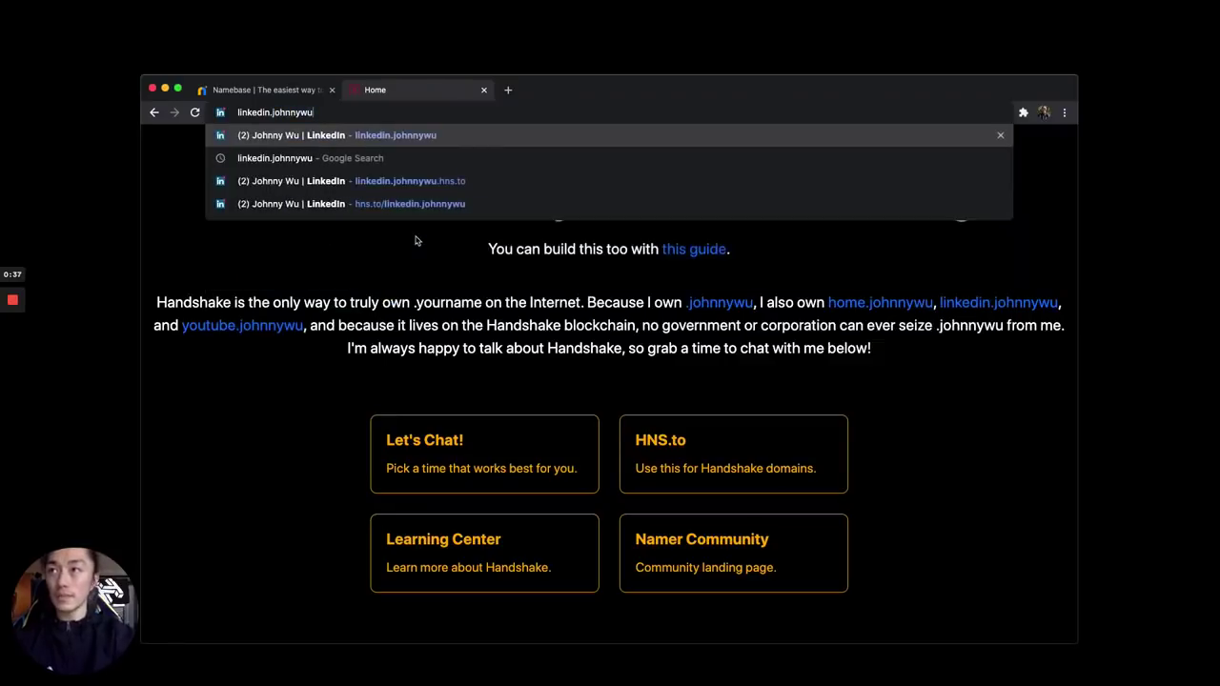
pyautogui.press('Return')
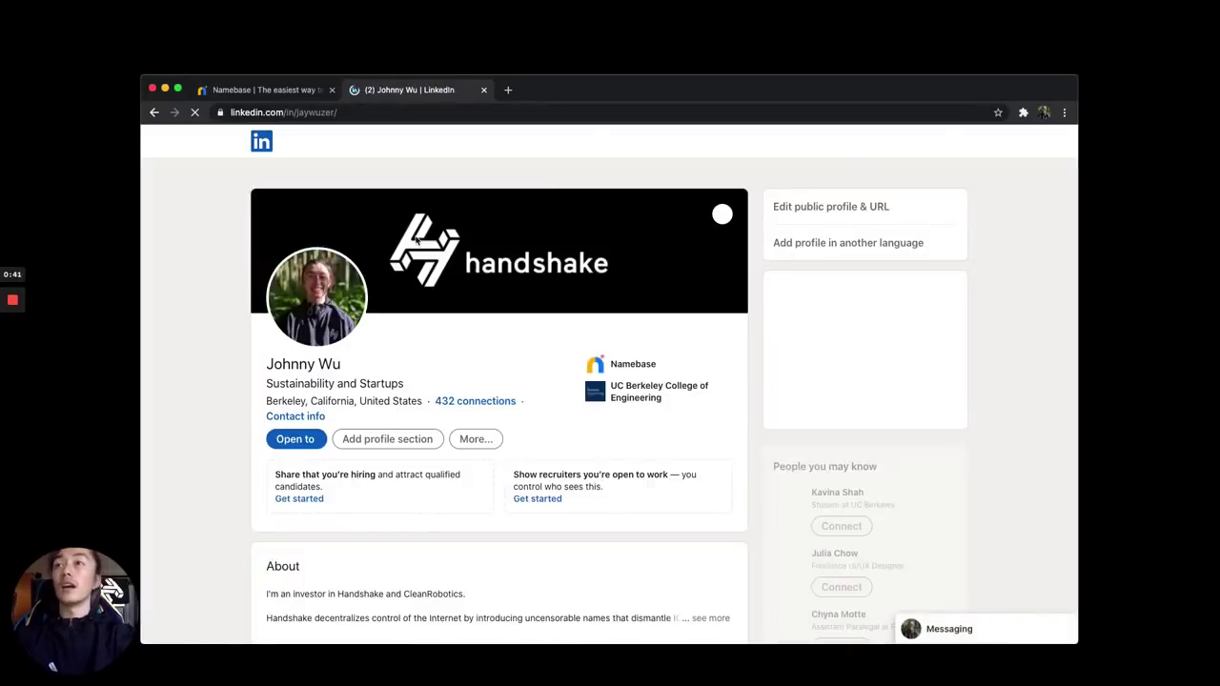
# Open the dLink page at the bare Handshake name with a trailing slash
pyautogui.press('super+l')
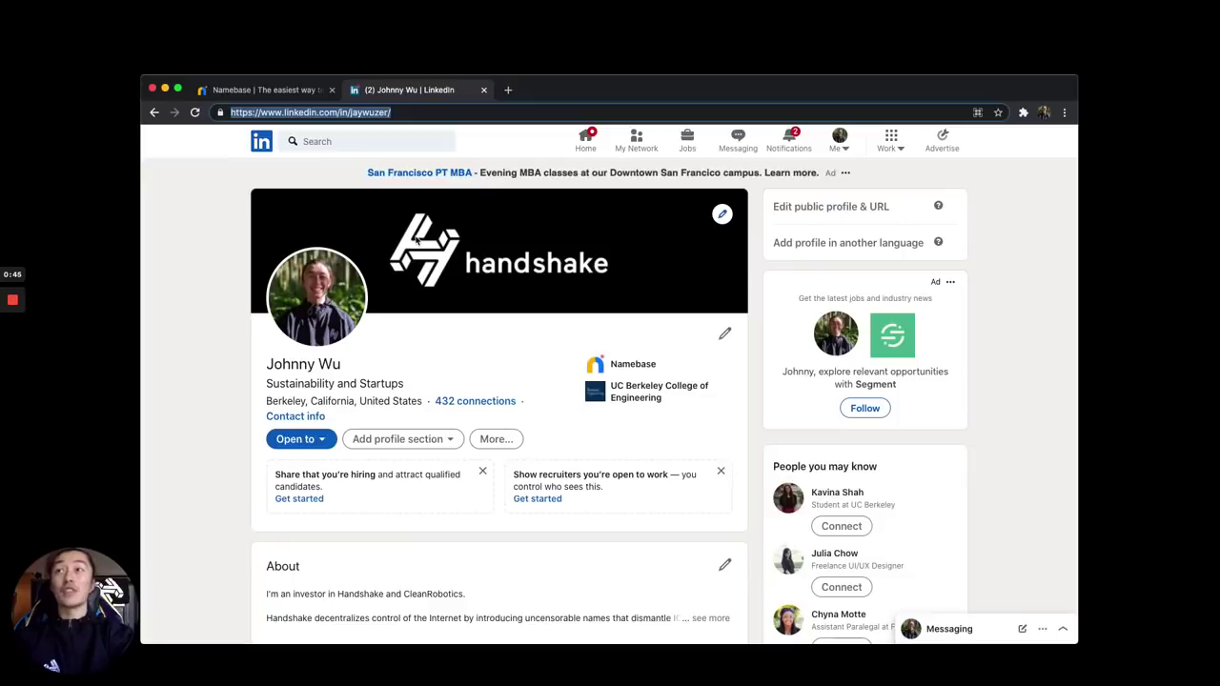
pyautogui.write('johnnywu/')
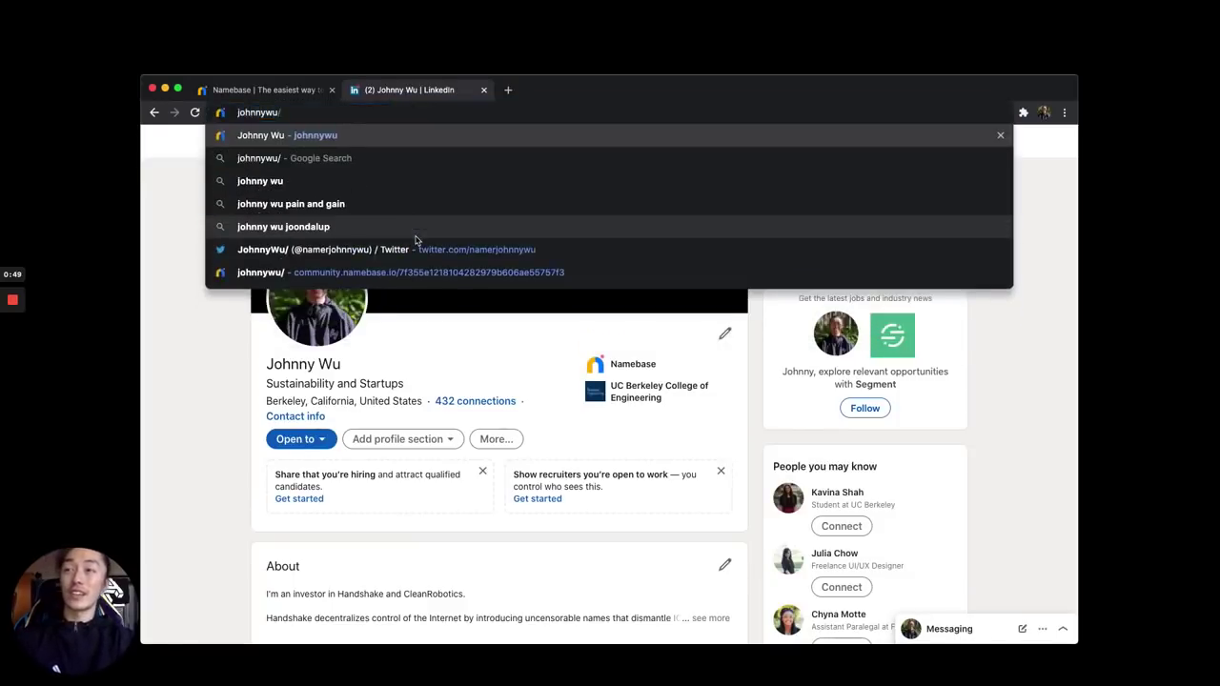
pyautogui.press('Return')
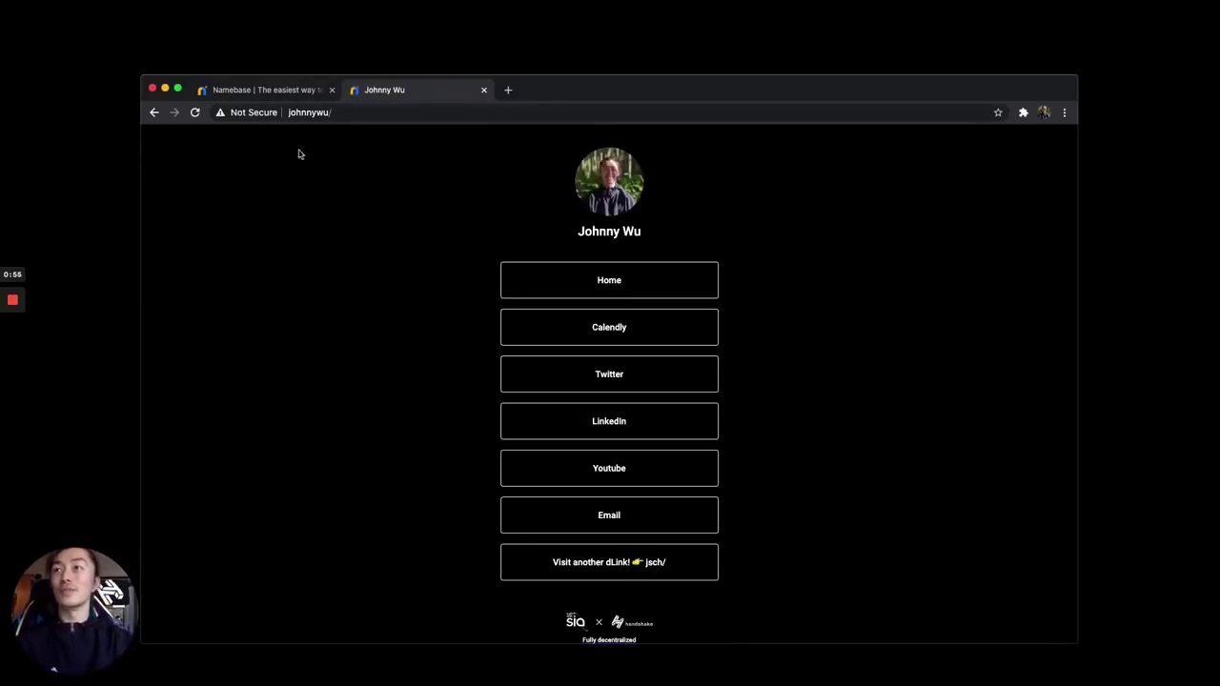
# Return to Namebase and start a new dLink from Use cases > dLinks
pyautogui.click(267, 91)
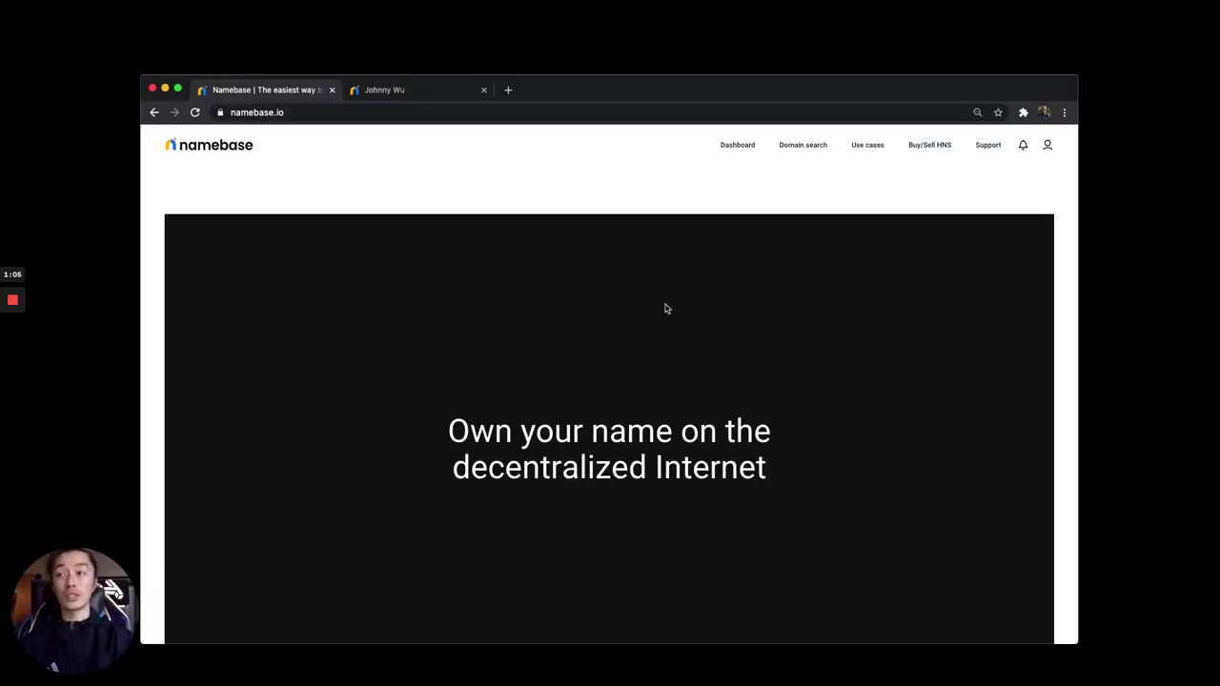
pyautogui.moveTo(869, 147)
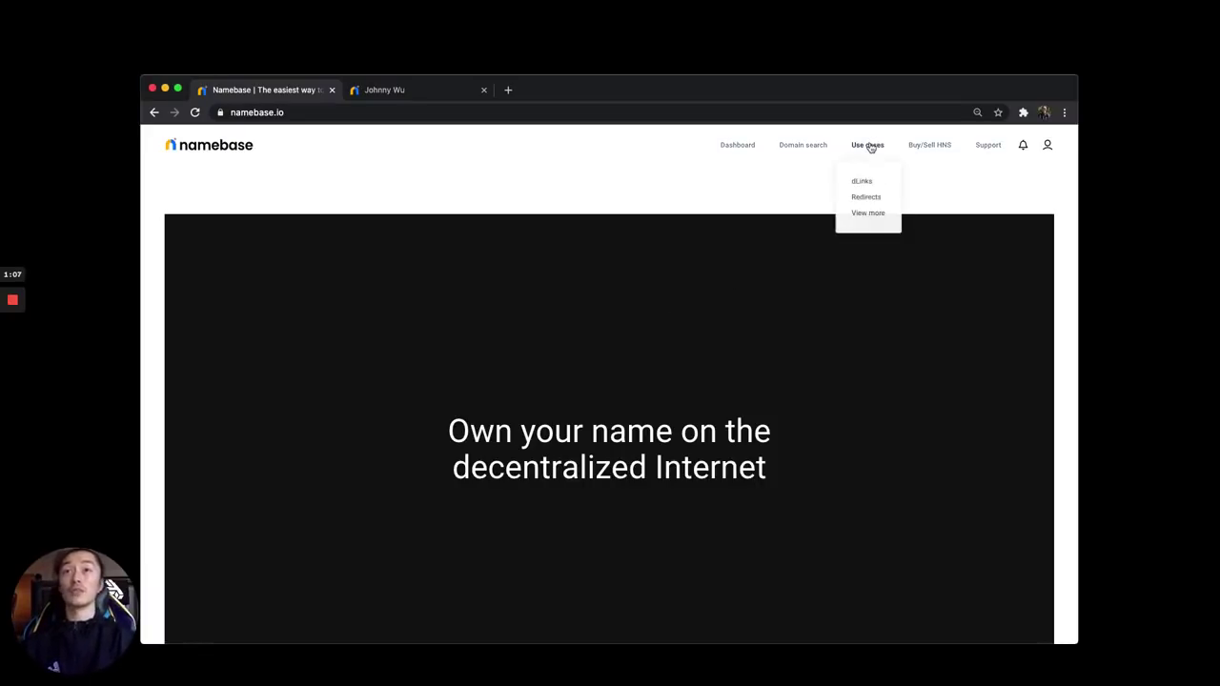
pyautogui.click(862, 181)
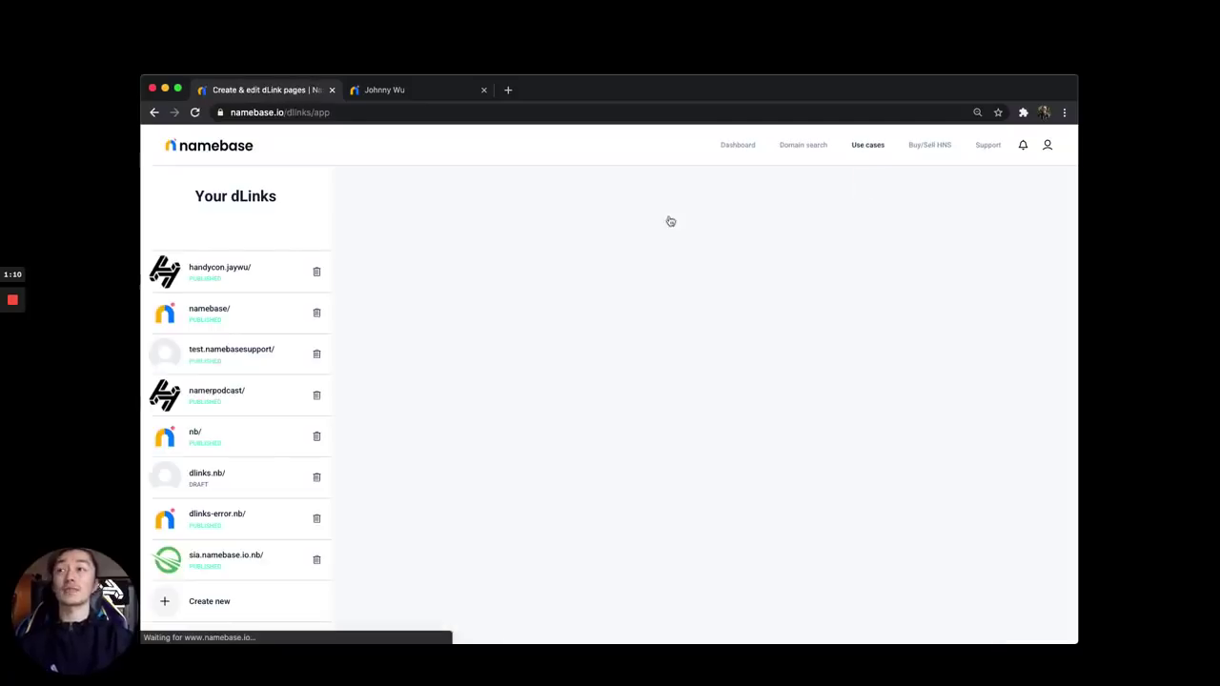
pyautogui.click(211, 601)
# Choose namercommunity/ as the dLink's name and opt to host it on a subdomain
pyautogui.click(212, 349)
pyautogui.write('na')
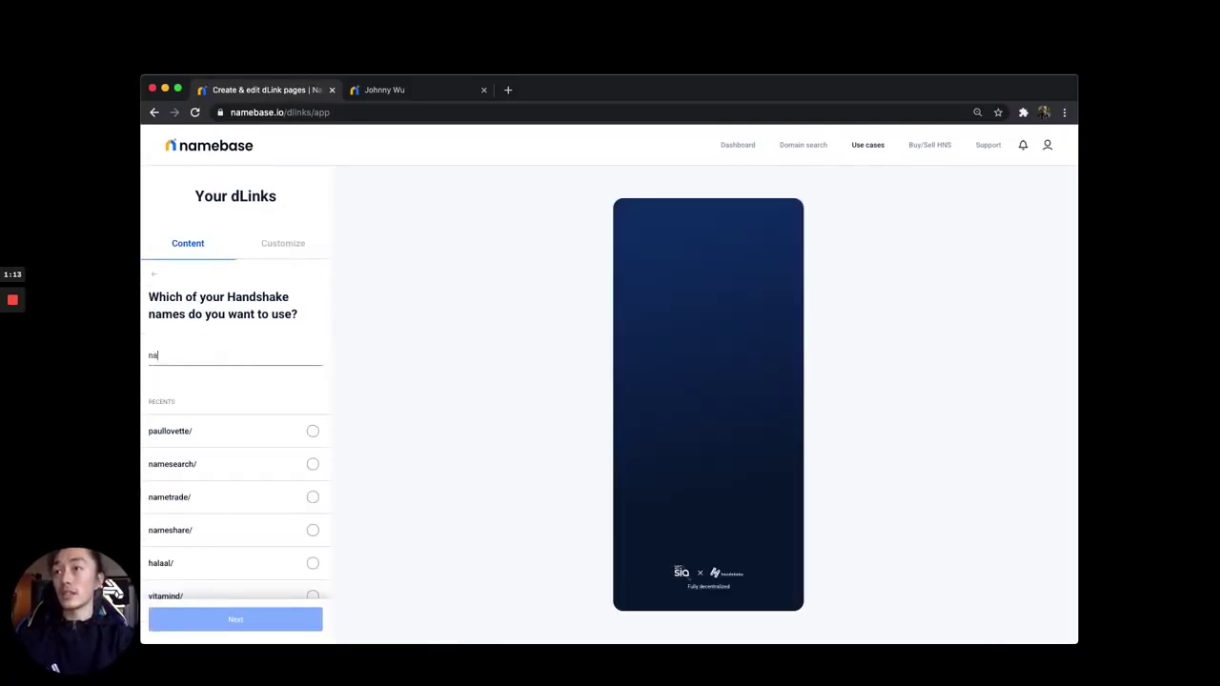
pyautogui.write('mercomm')
pyautogui.click(313, 431)
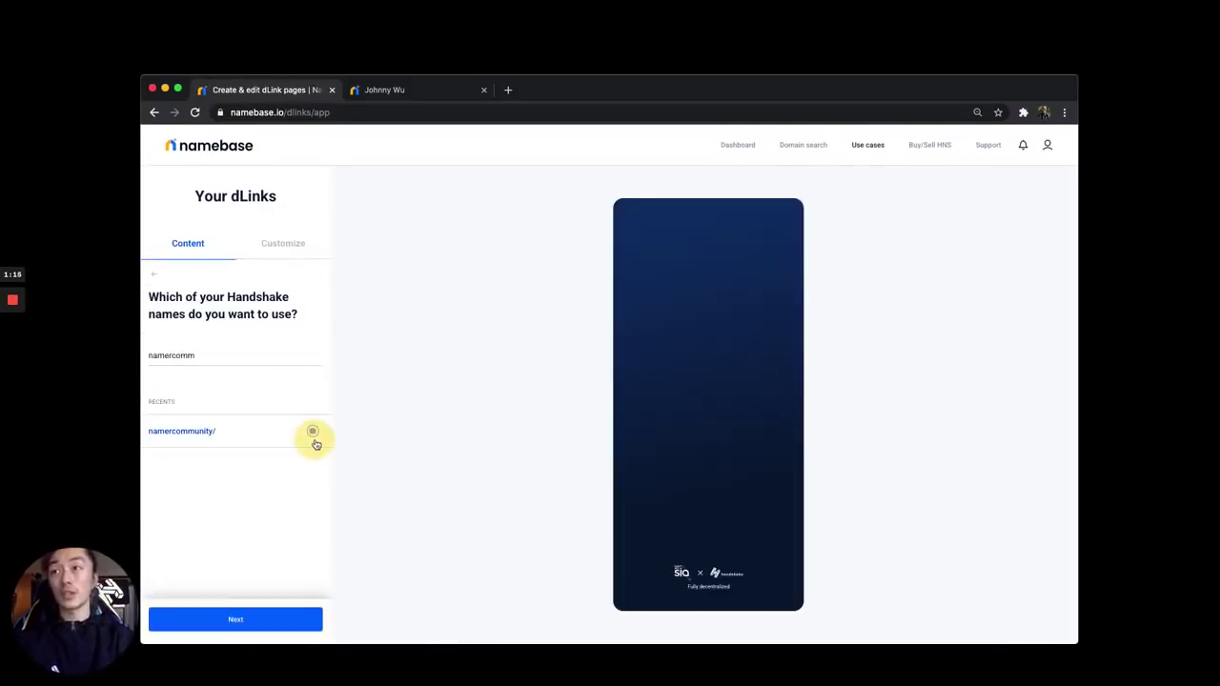
pyautogui.click(231, 629)
pyautogui.click(239, 432)
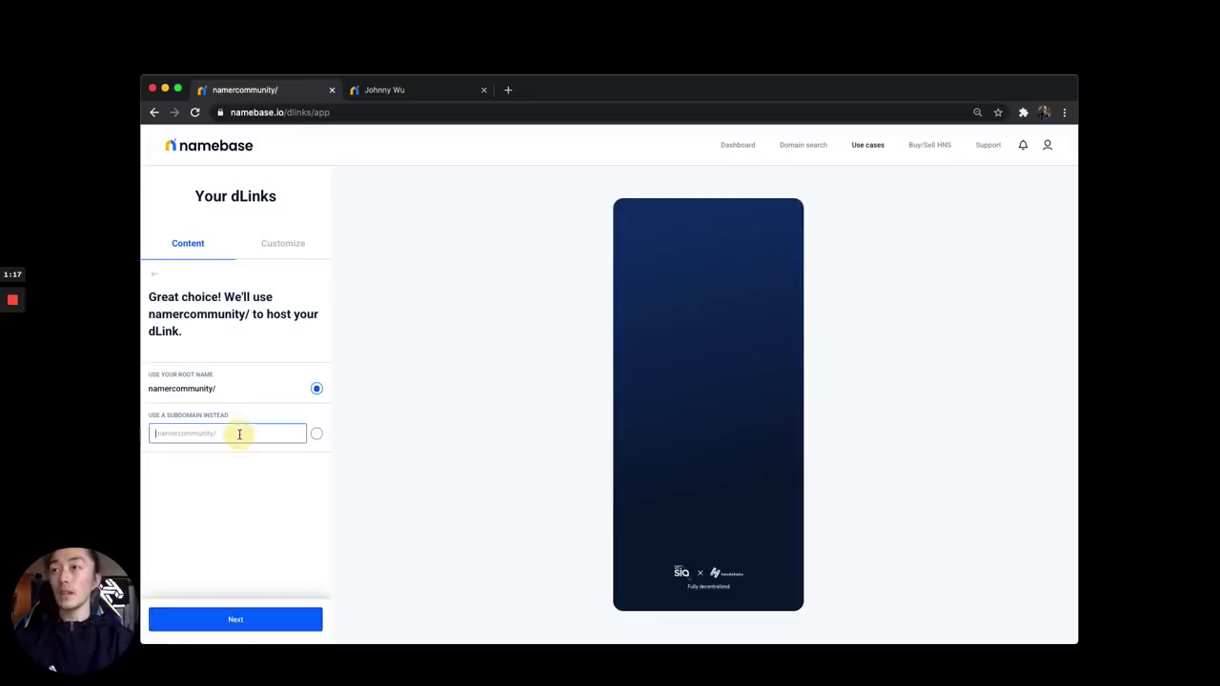
# Use the dlink subdomain and upload Namebase Logo Smaller.png as the dLink photo
pyautogui.write('dlink')
pyautogui.click(247, 619)
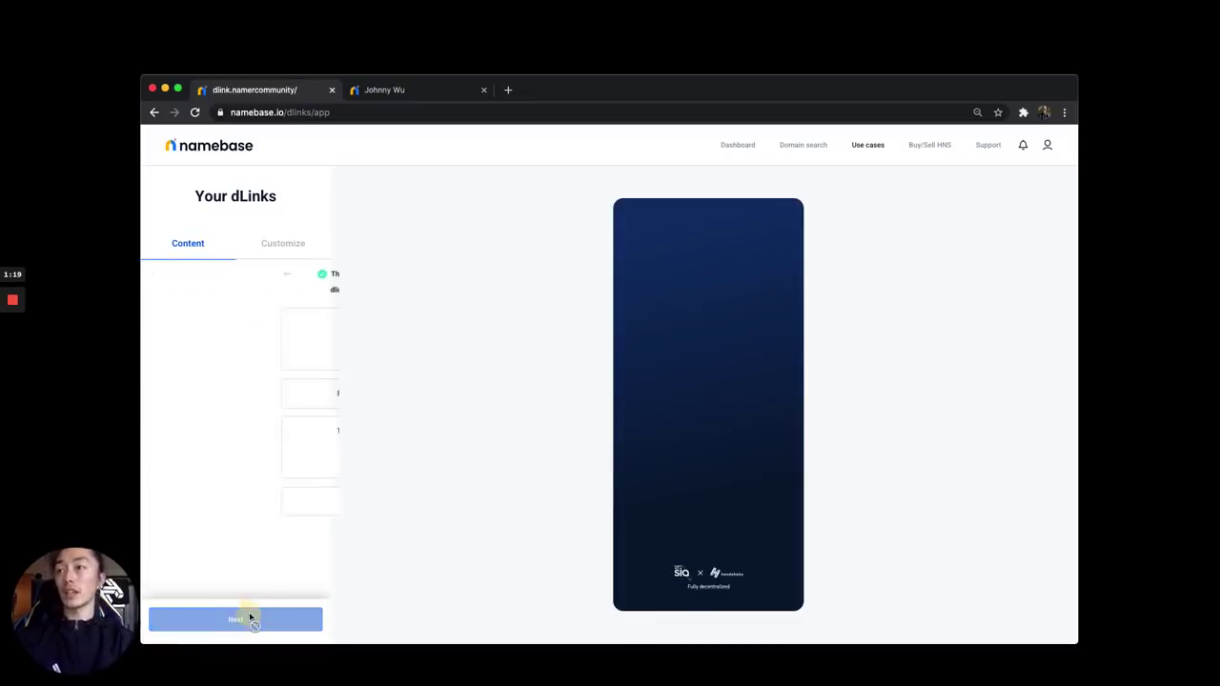
pyautogui.click(240, 343)
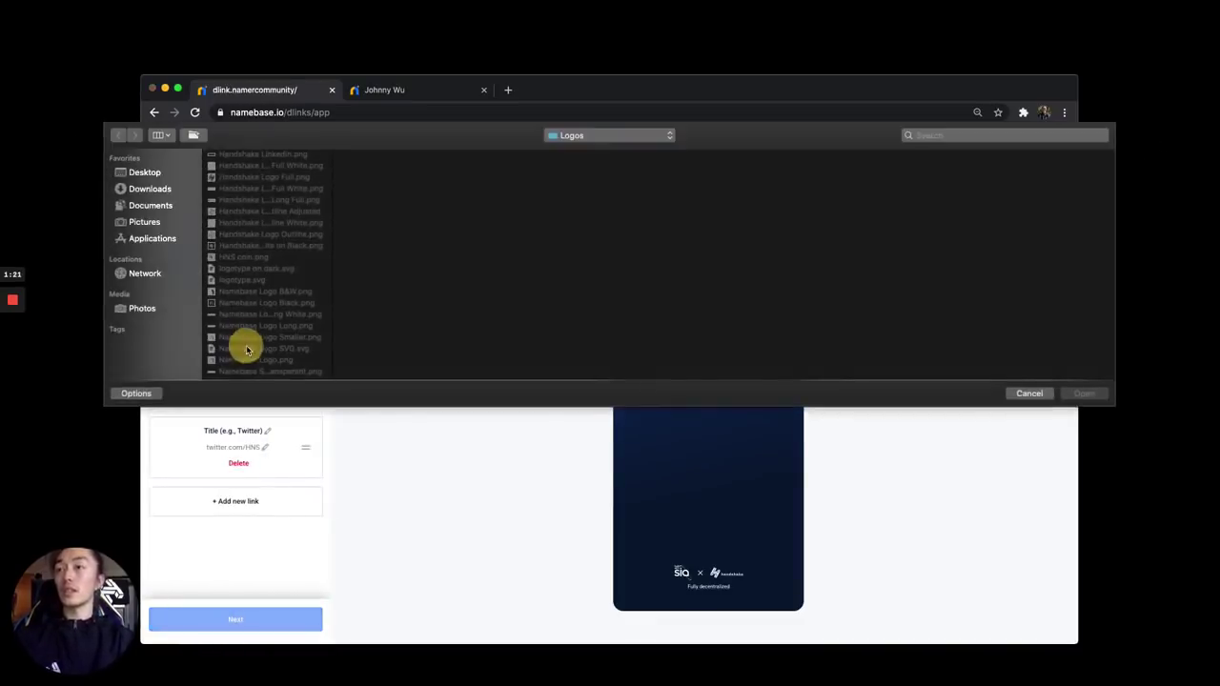
pyautogui.scroll(-2, 258, 329)
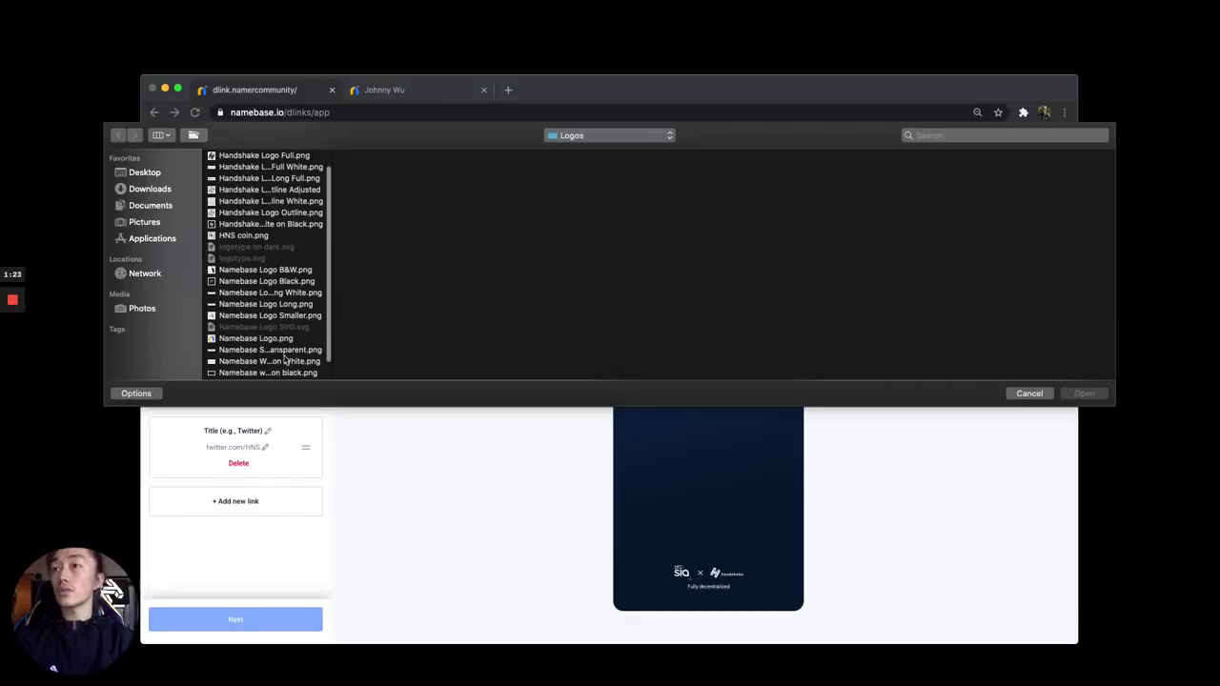
pyautogui.click(292, 316)
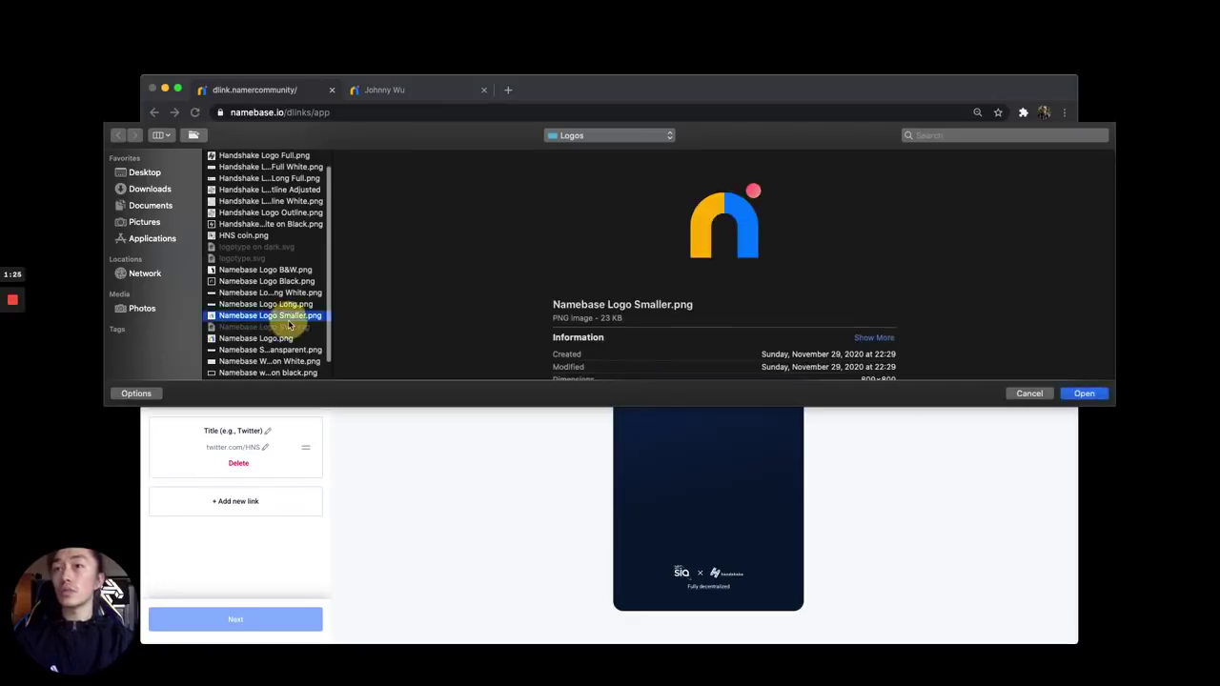
pyautogui.doubleClick(291, 316)
# Name the dLink 'Namer Community' and add a Home link to community.namebase.io
pyautogui.click(237, 393)
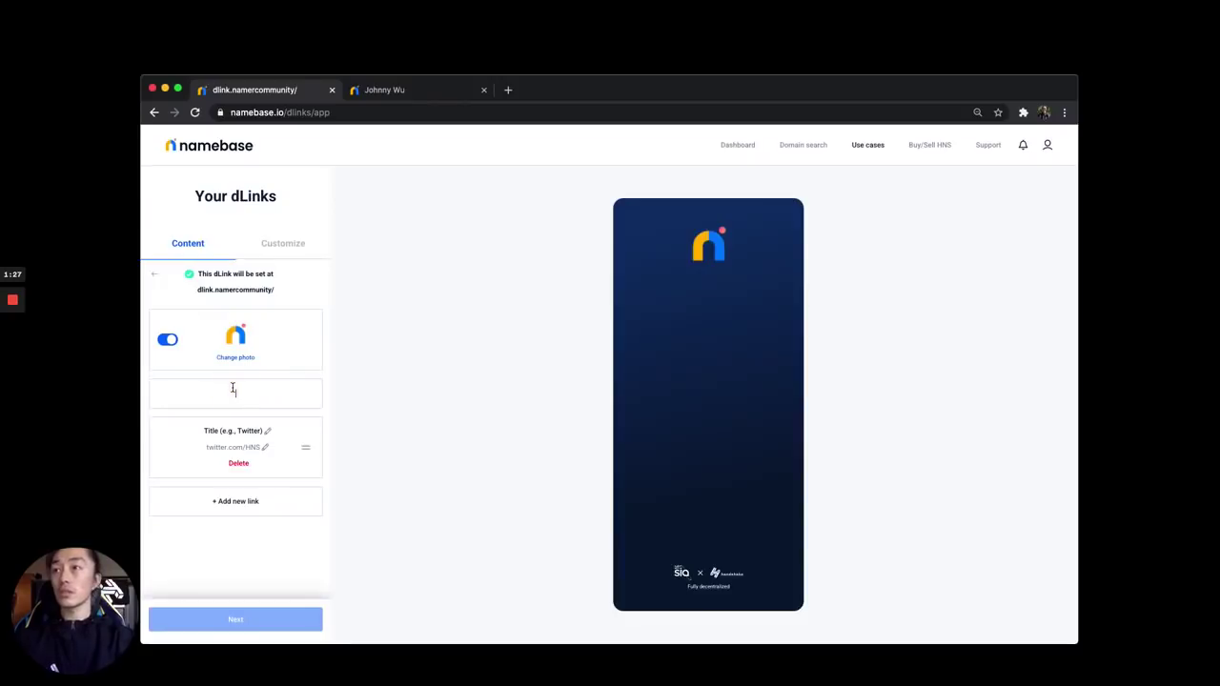
pyautogui.write('Namer Community')
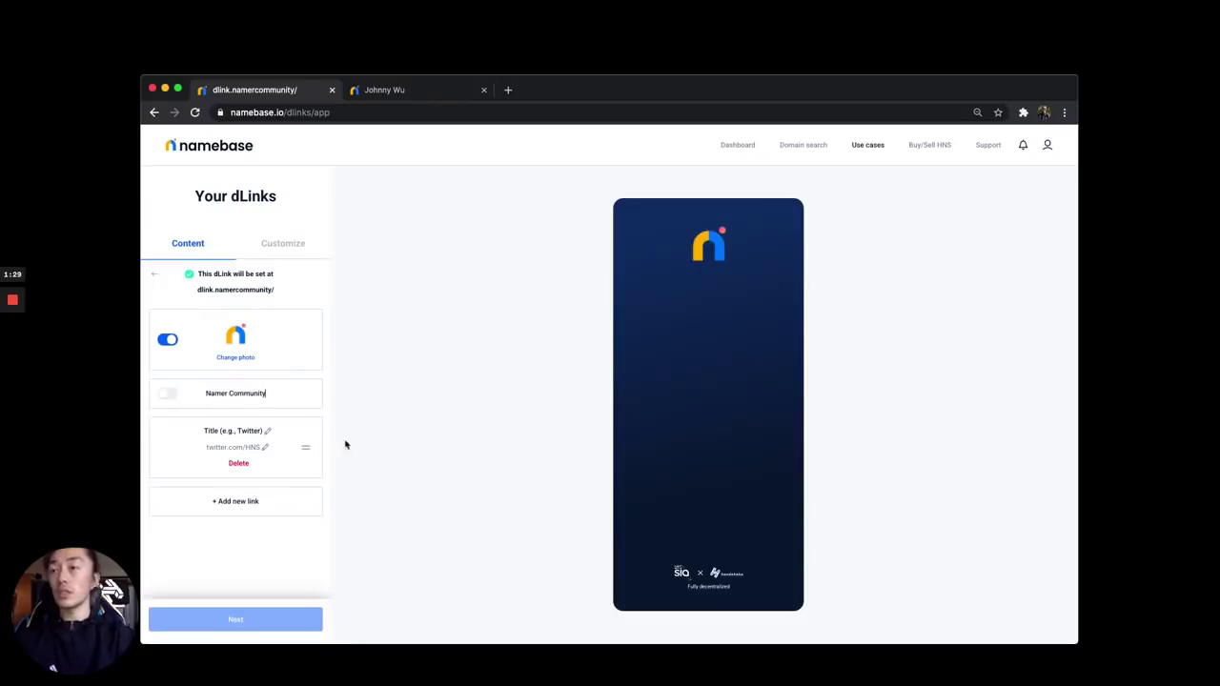
pyautogui.click(370, 459)
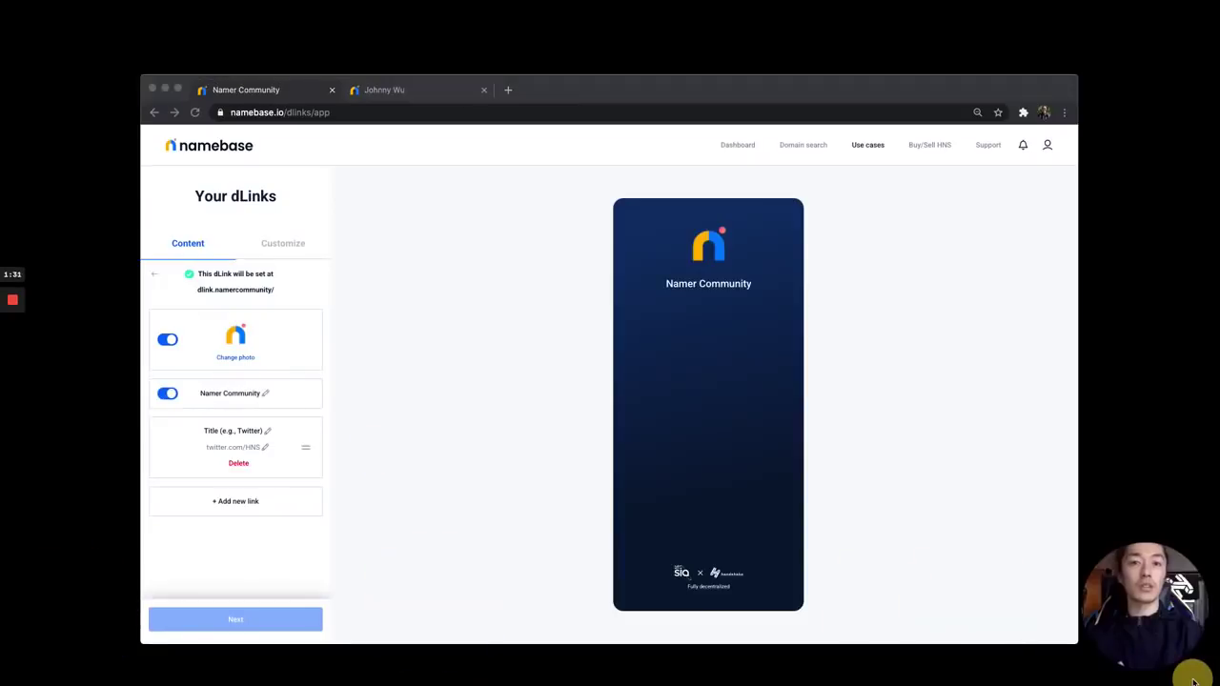
pyautogui.click(231, 431)
pyautogui.write('HO')
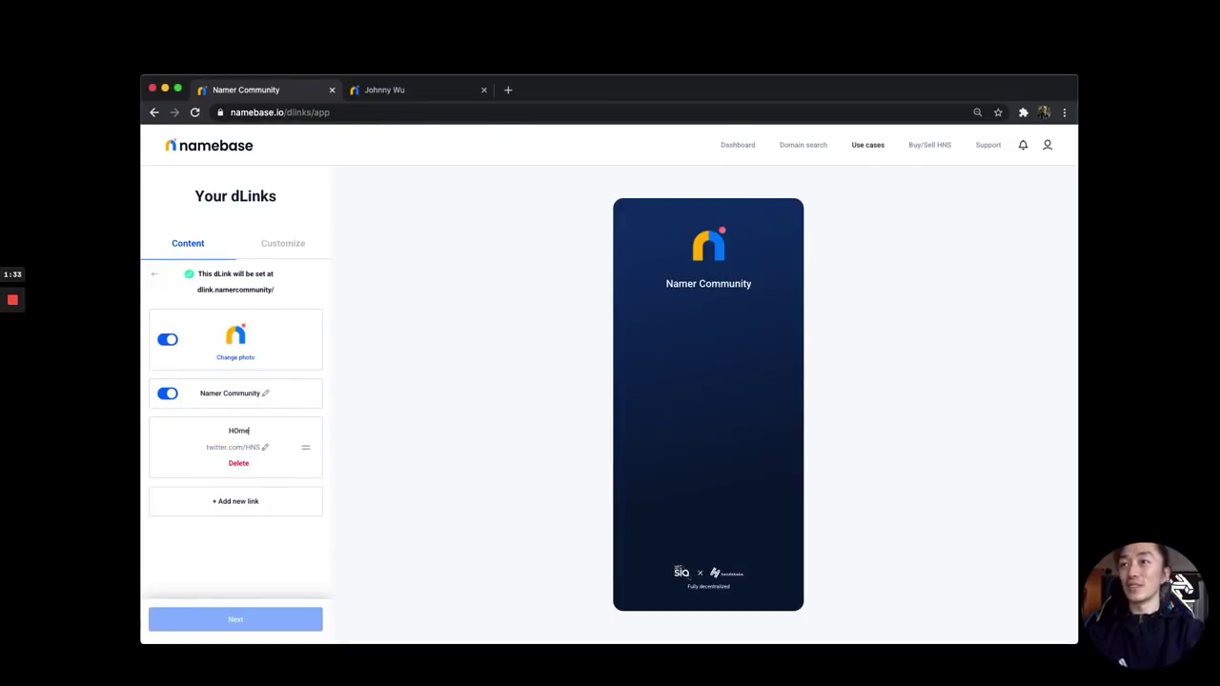
pyautogui.press('BackSpace')
pyautogui.write('ome')
pyautogui.press('Tab')
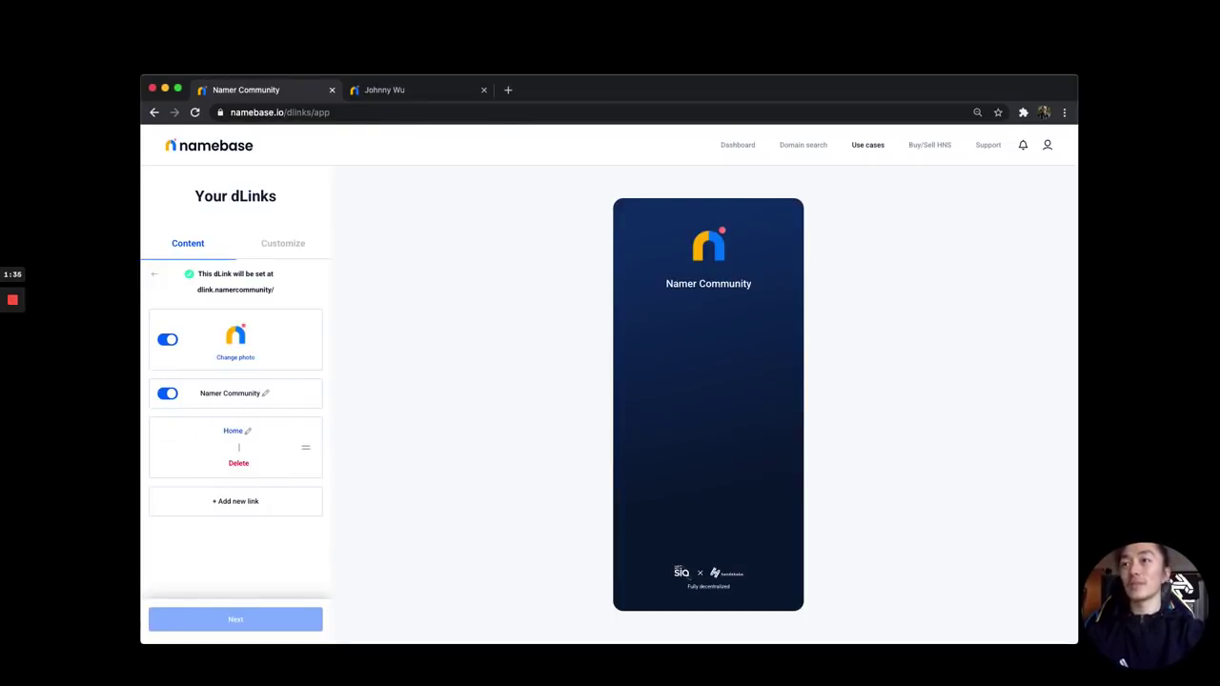
pyautogui.write('community.namebase.io')
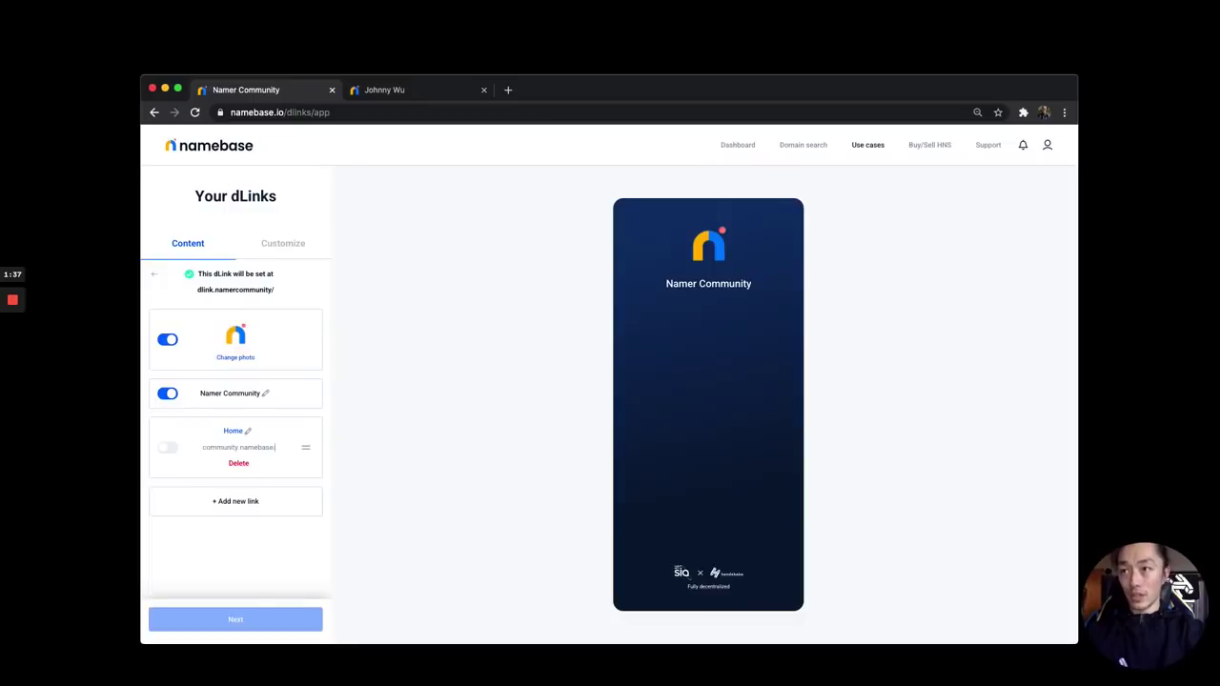
# Apply the black theme to the dLink and publish it
pyautogui.click(253, 620)
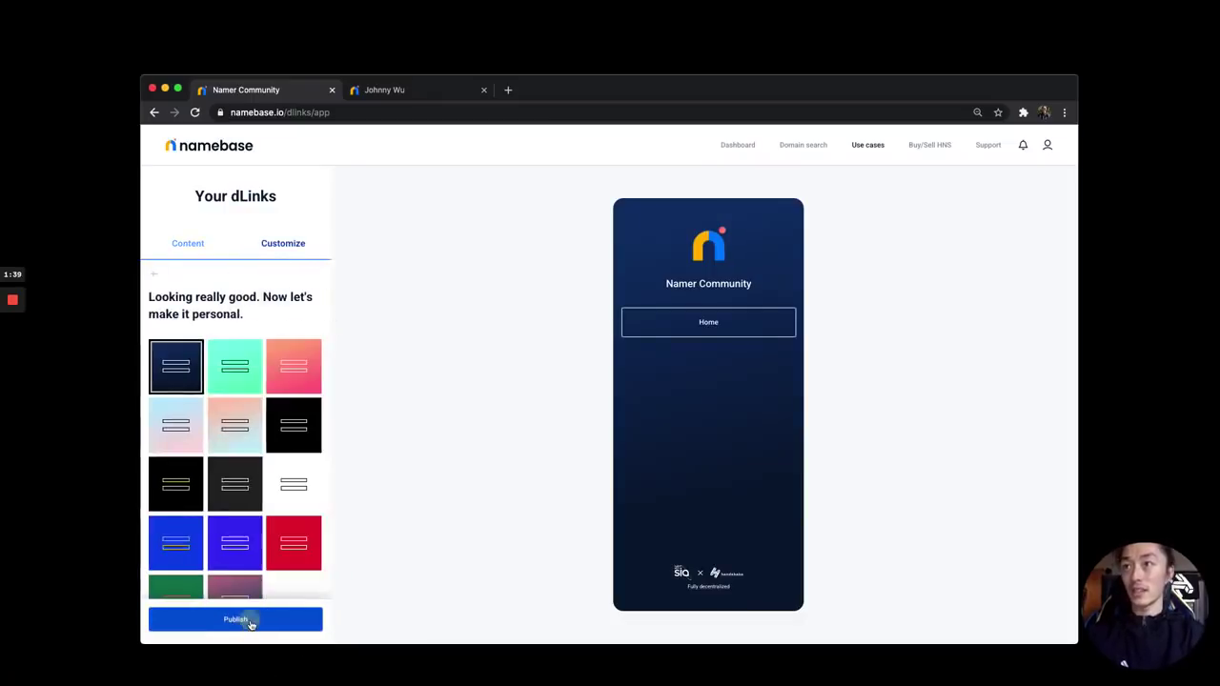
pyautogui.click(307, 416)
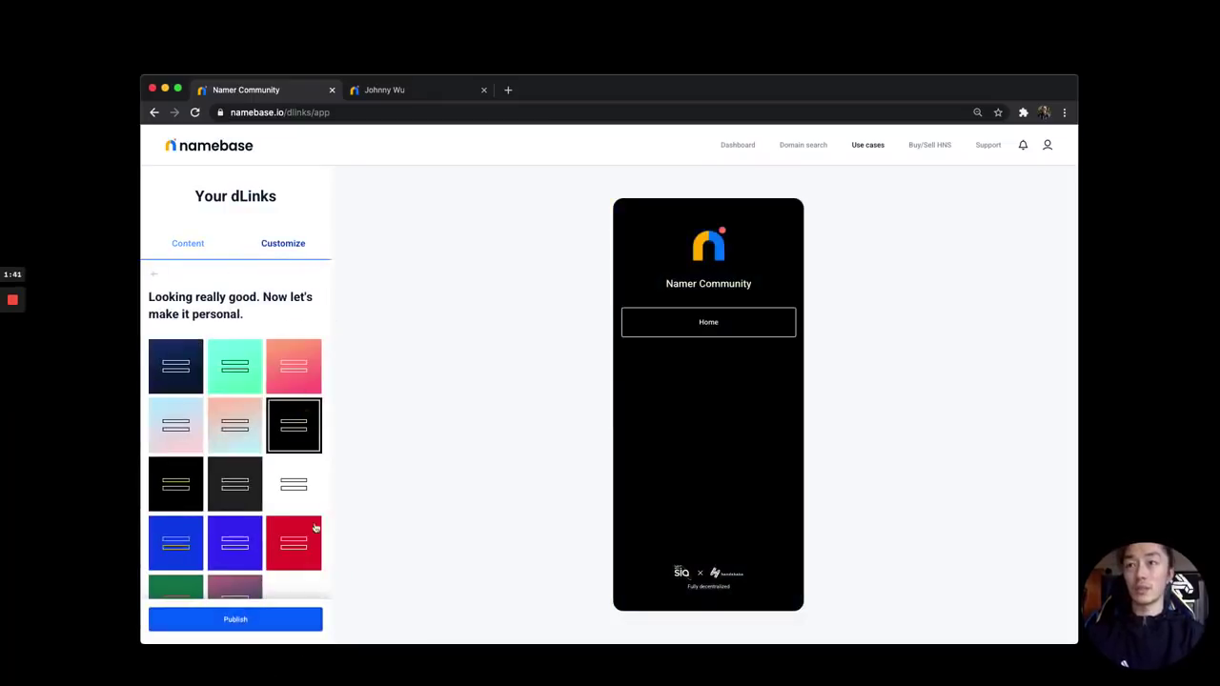
pyautogui.click(265, 620)
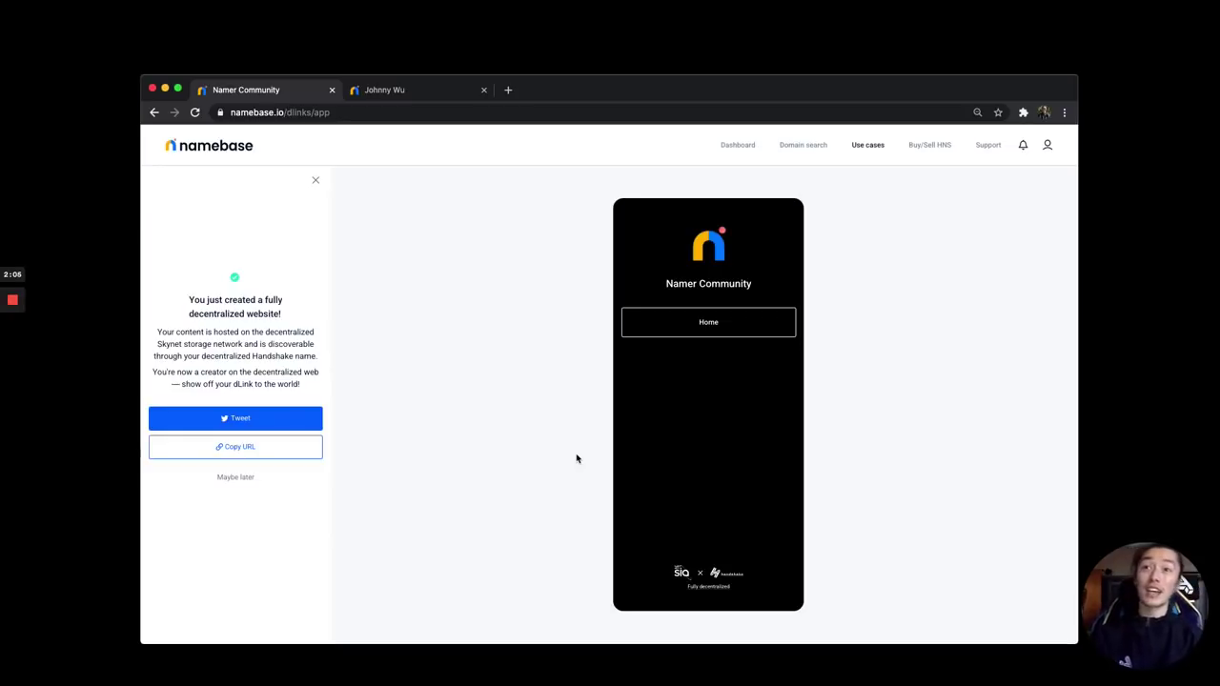
# Load dlink.namercommunity/ in the other tab, then return to the Namebase tab
pyautogui.click(444, 253)
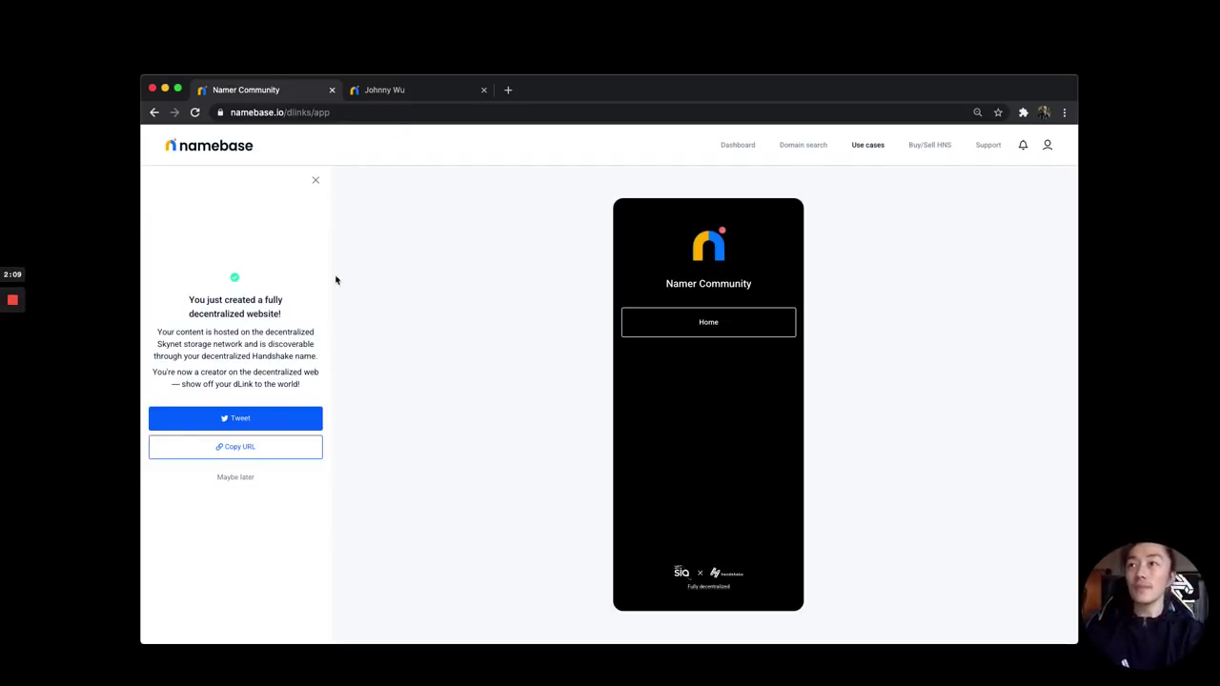
pyautogui.press('super+t')
pyautogui.press('super+w')
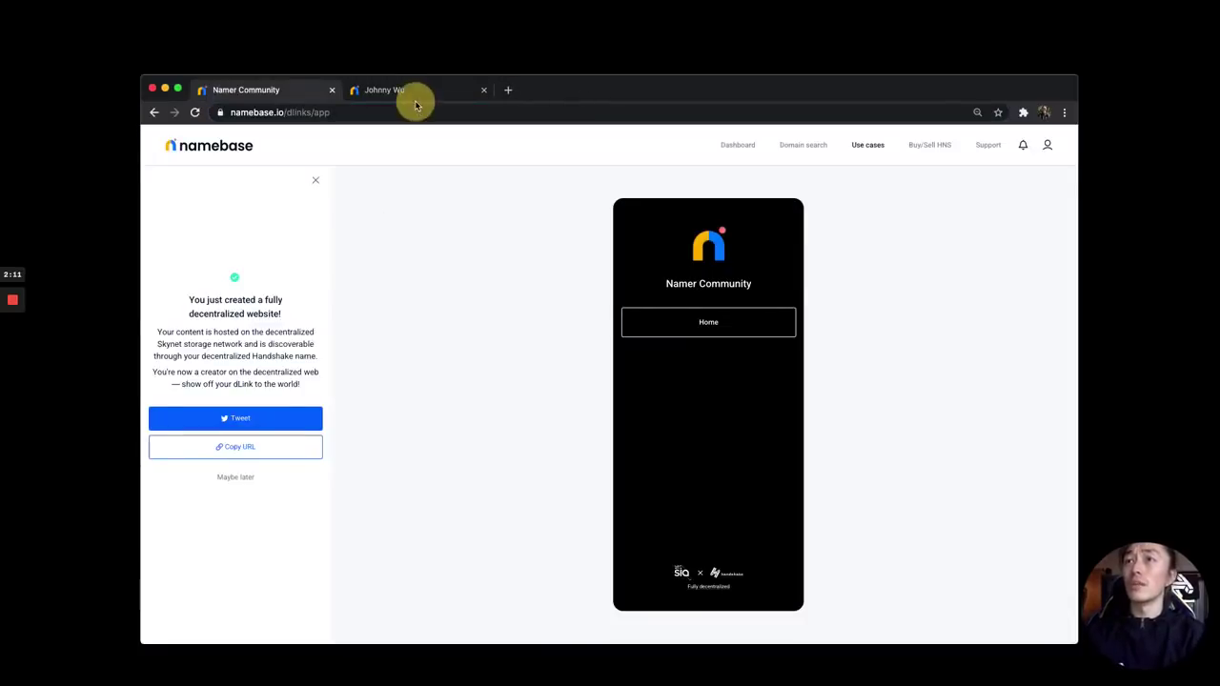
pyautogui.click(412, 94)
pyautogui.write('dlink.namercommunity/')
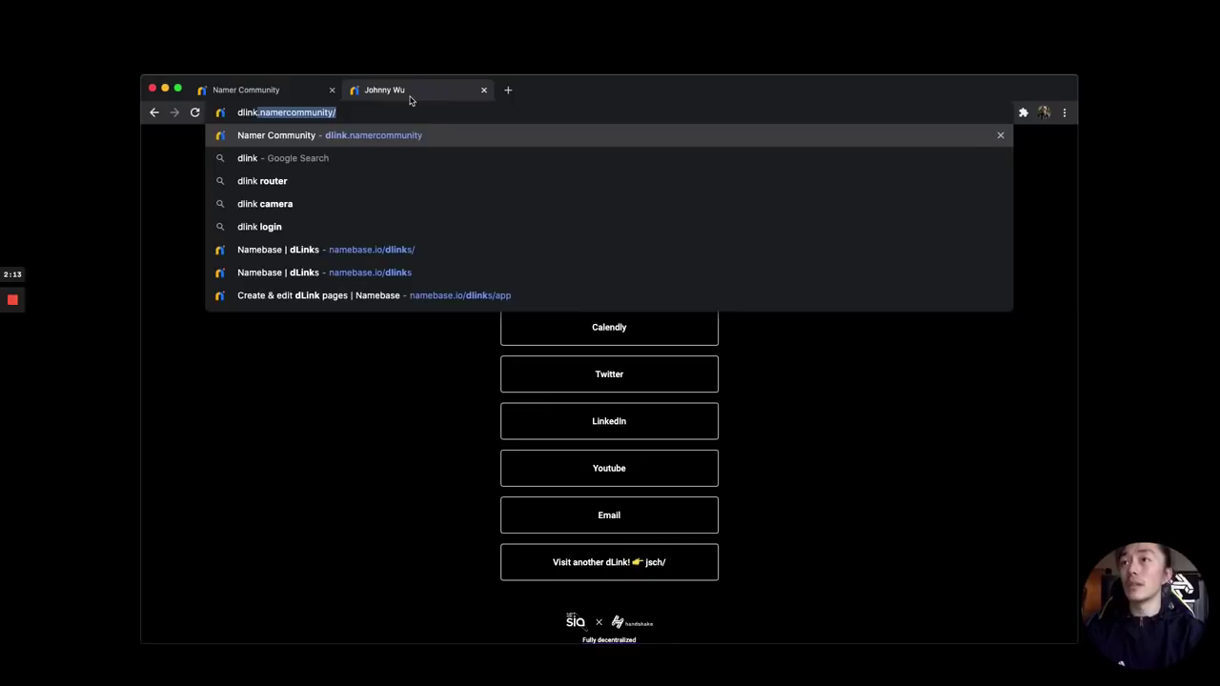
pyautogui.press('Right')
pyautogui.press('Return')
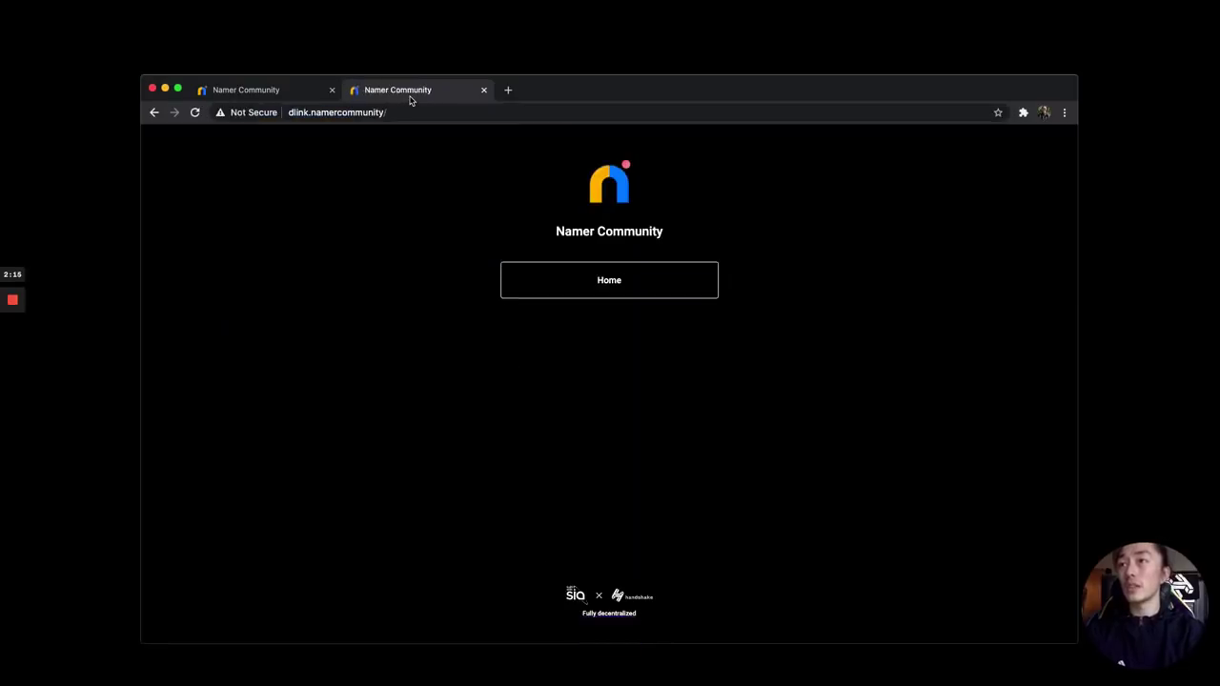
pyautogui.click(230, 90)
# Open the Redirects page and search your domains for 'namercomm'
pyautogui.moveTo(871, 150)
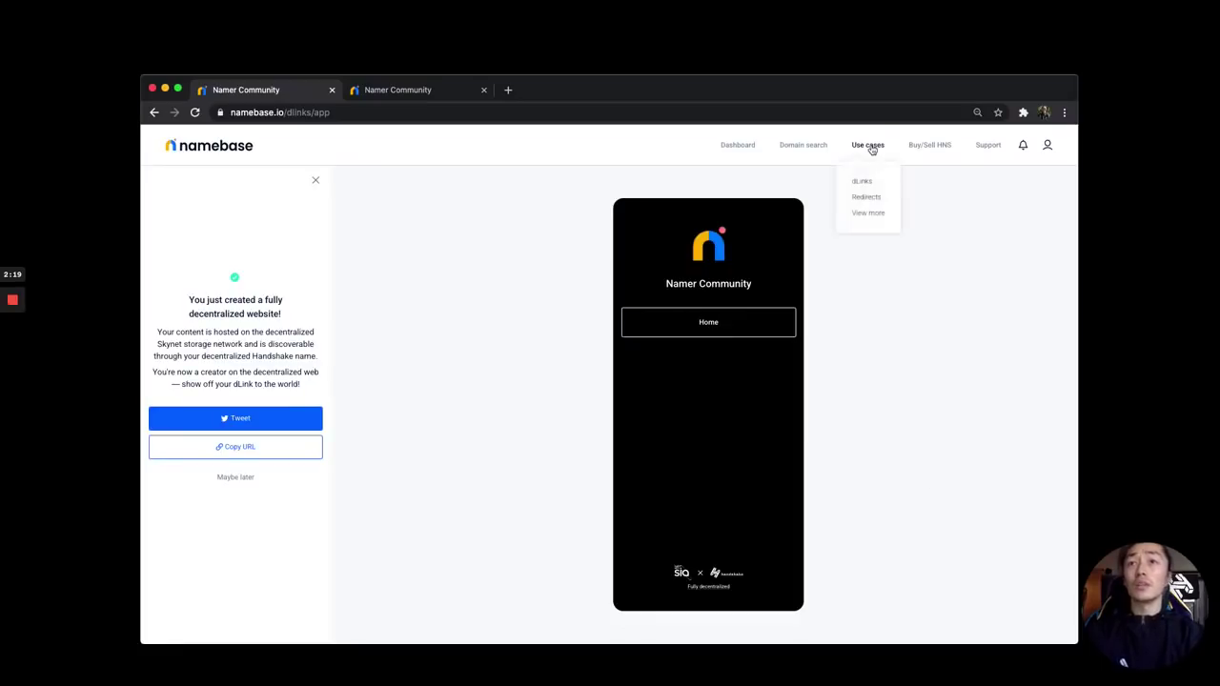
pyautogui.click(870, 196)
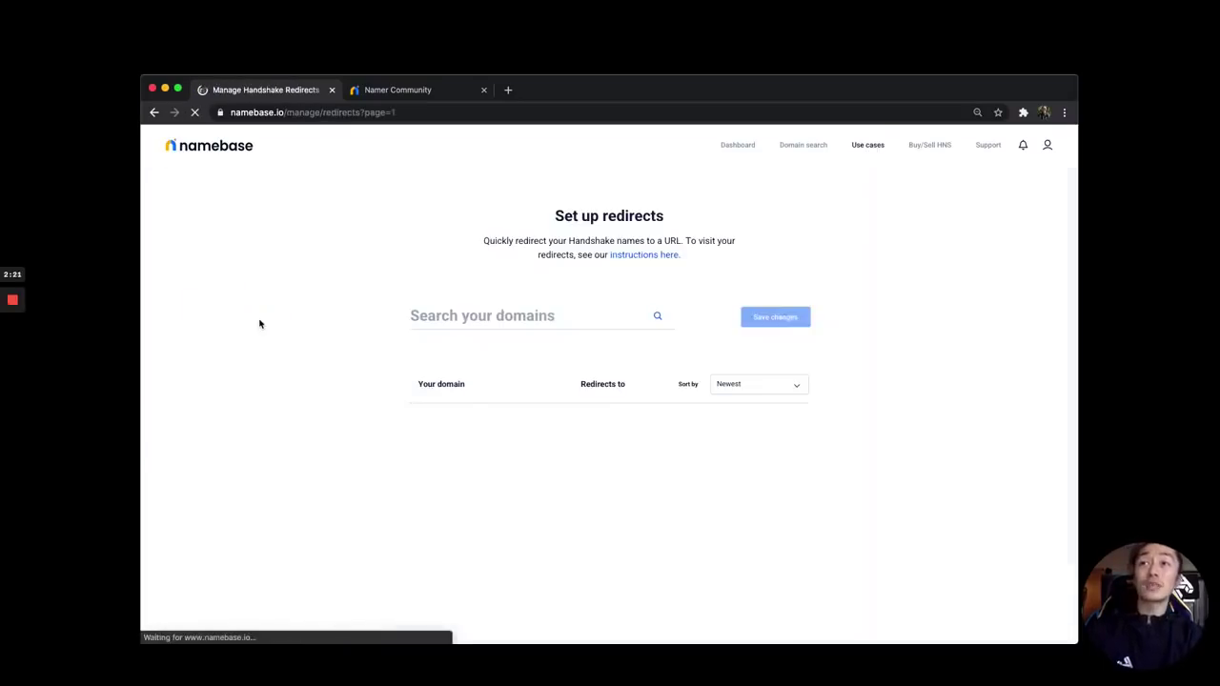
pyautogui.click(484, 316)
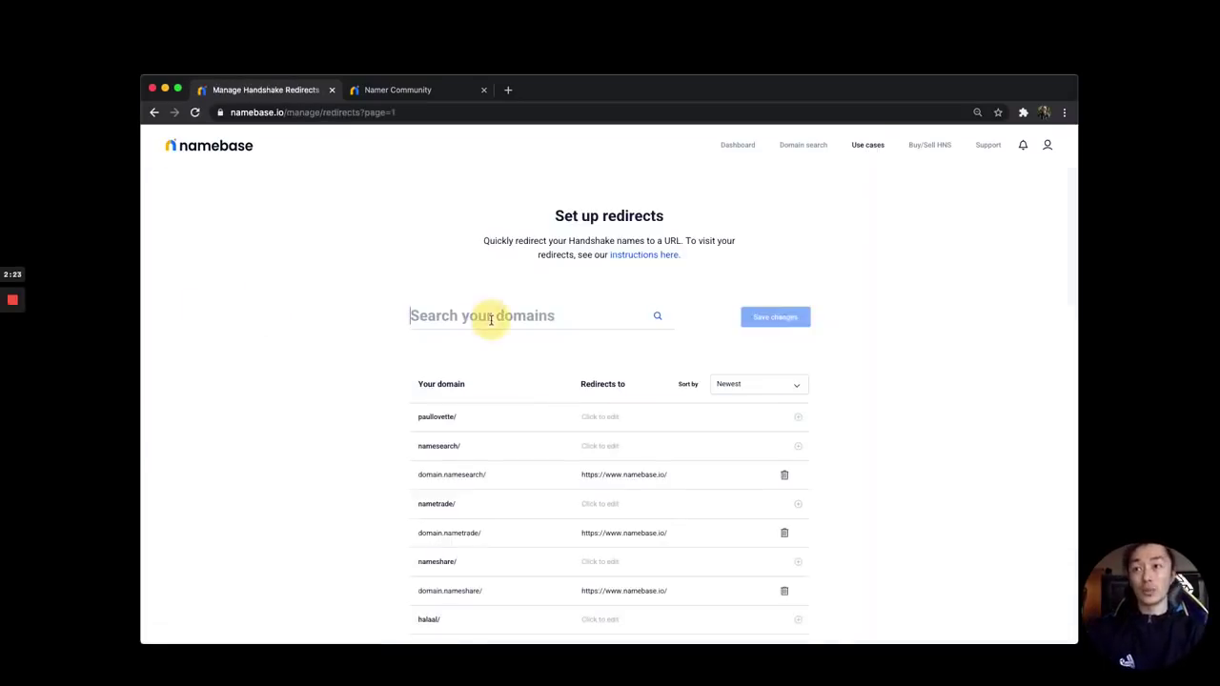
pyautogui.write('namercomm')
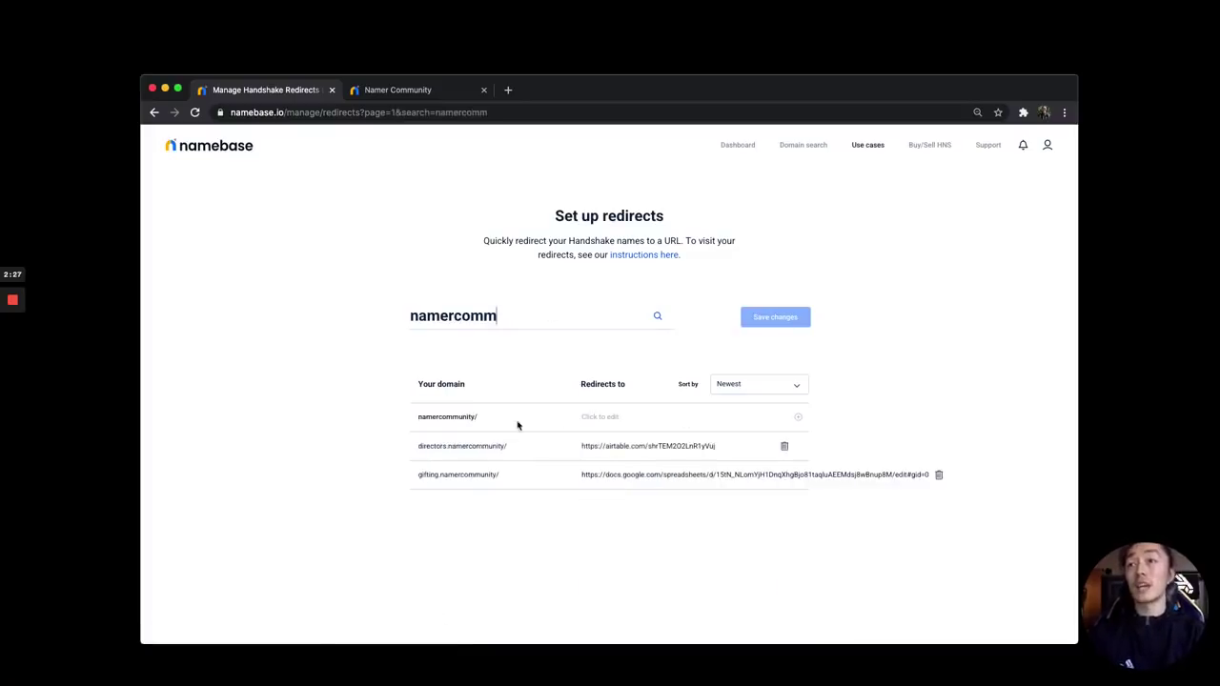
pyautogui.moveTo(476, 417); pyautogui.dragTo(420, 418)
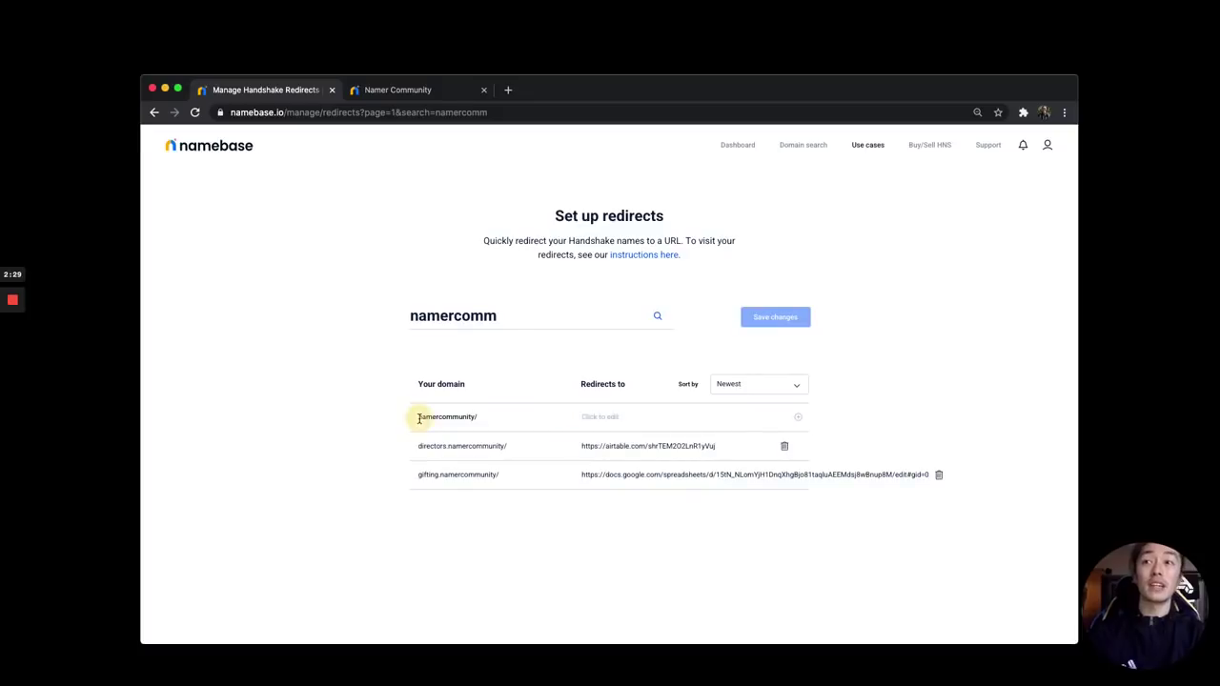
# Point namercommunity/ to community.namebase.io and save the redirect
pyautogui.click(601, 417)
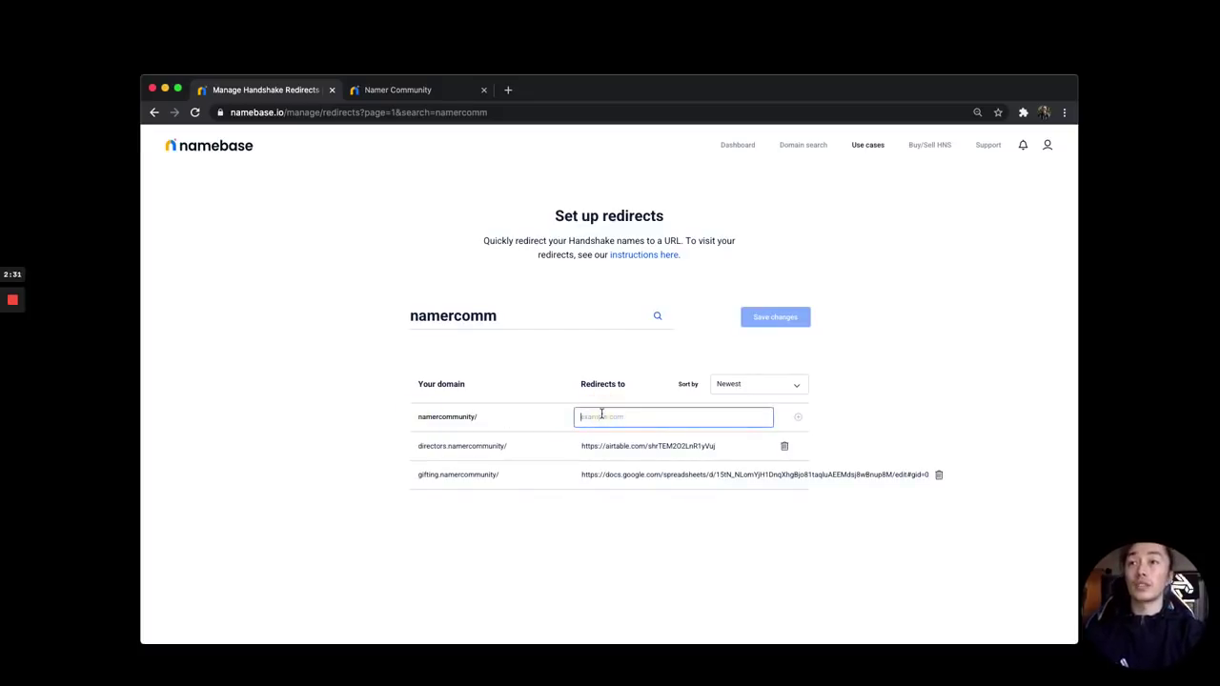
pyautogui.write('community.na')
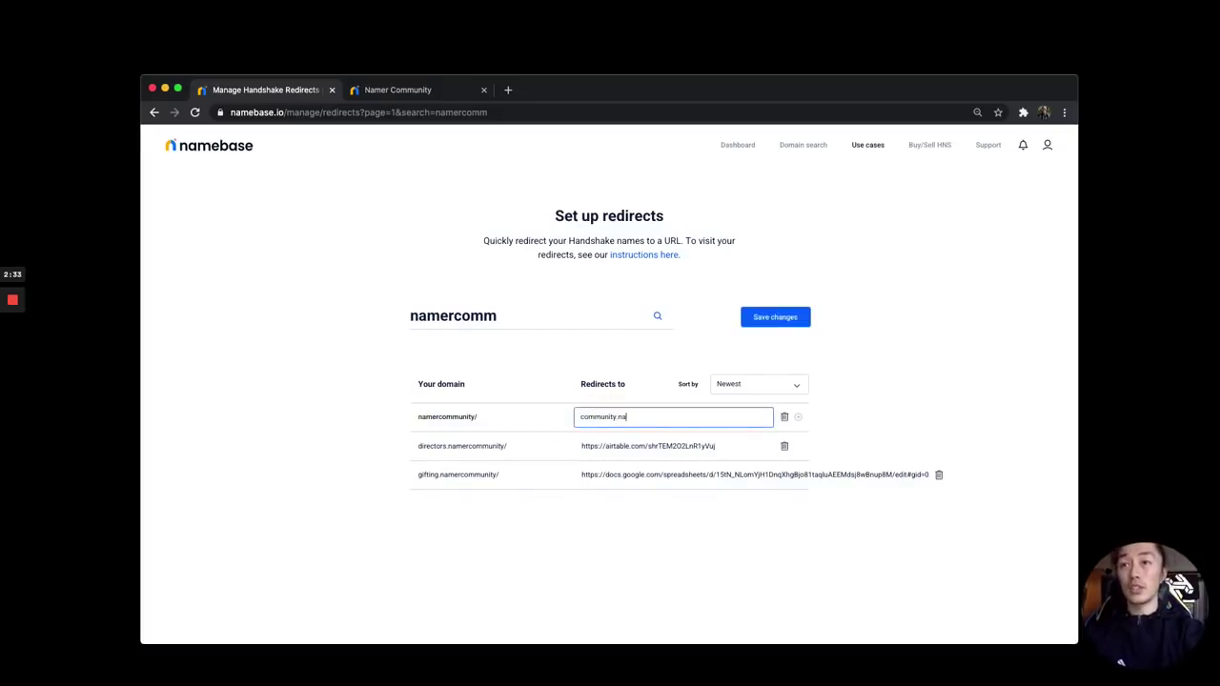
pyautogui.write('mebase.io')
pyautogui.click(778, 320)
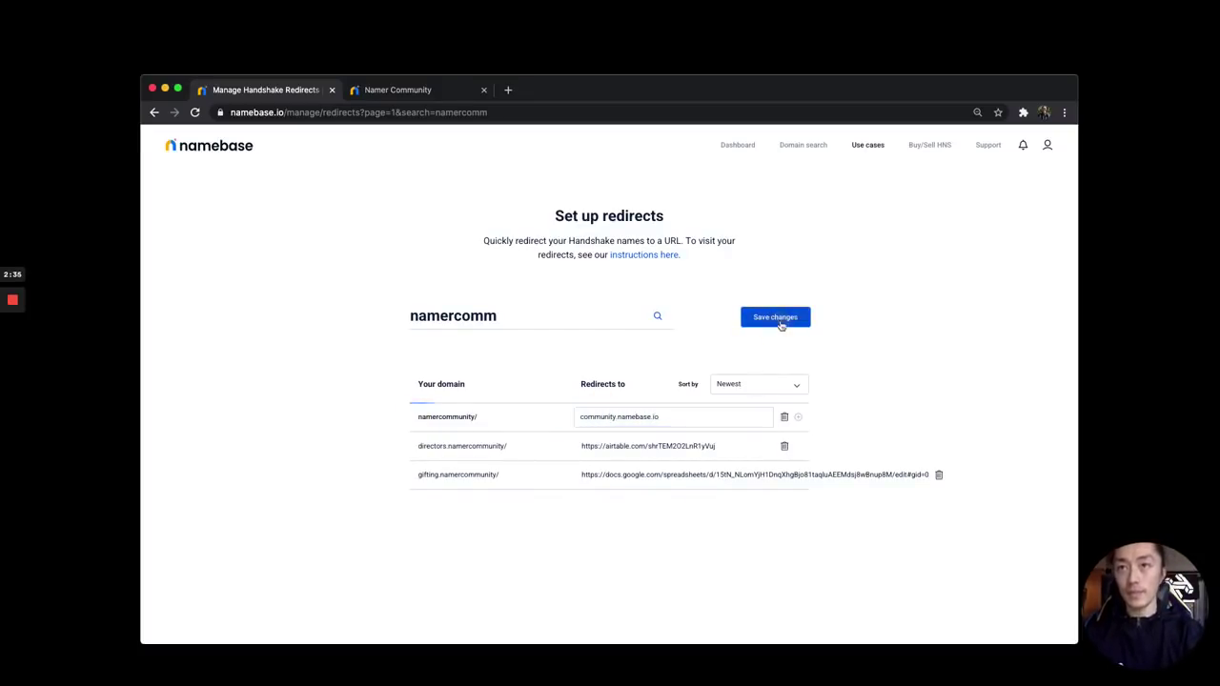
pyautogui.click(709, 362)
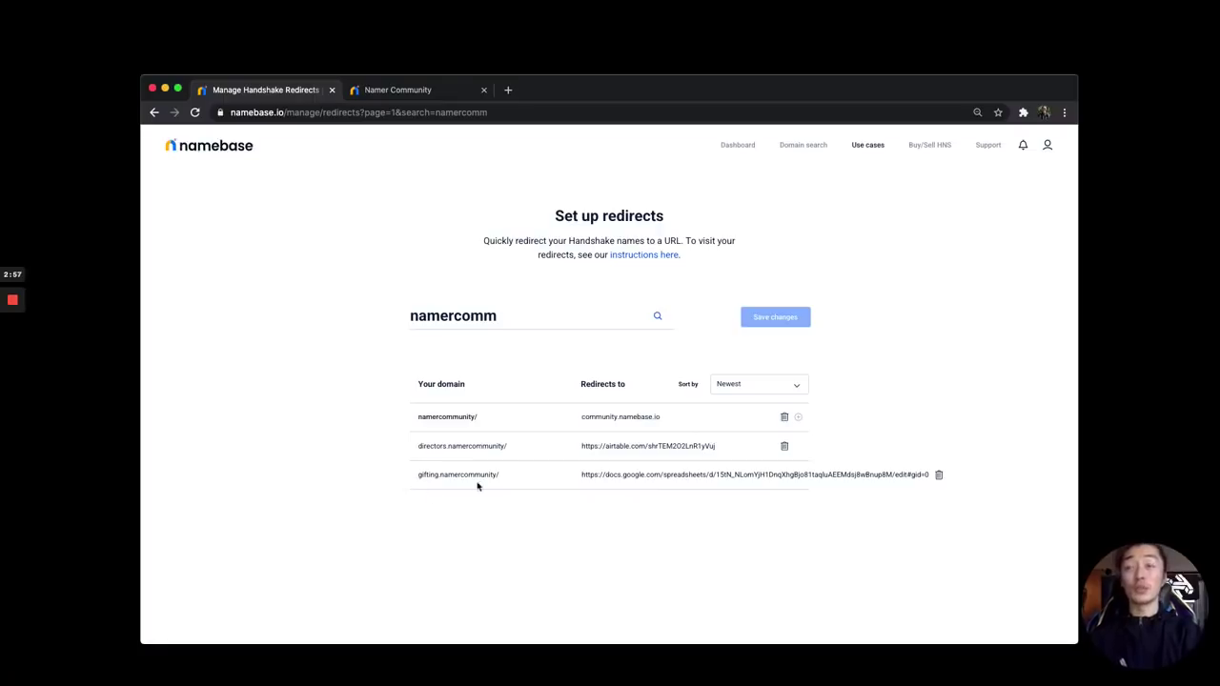
pyautogui.click(505, 544)
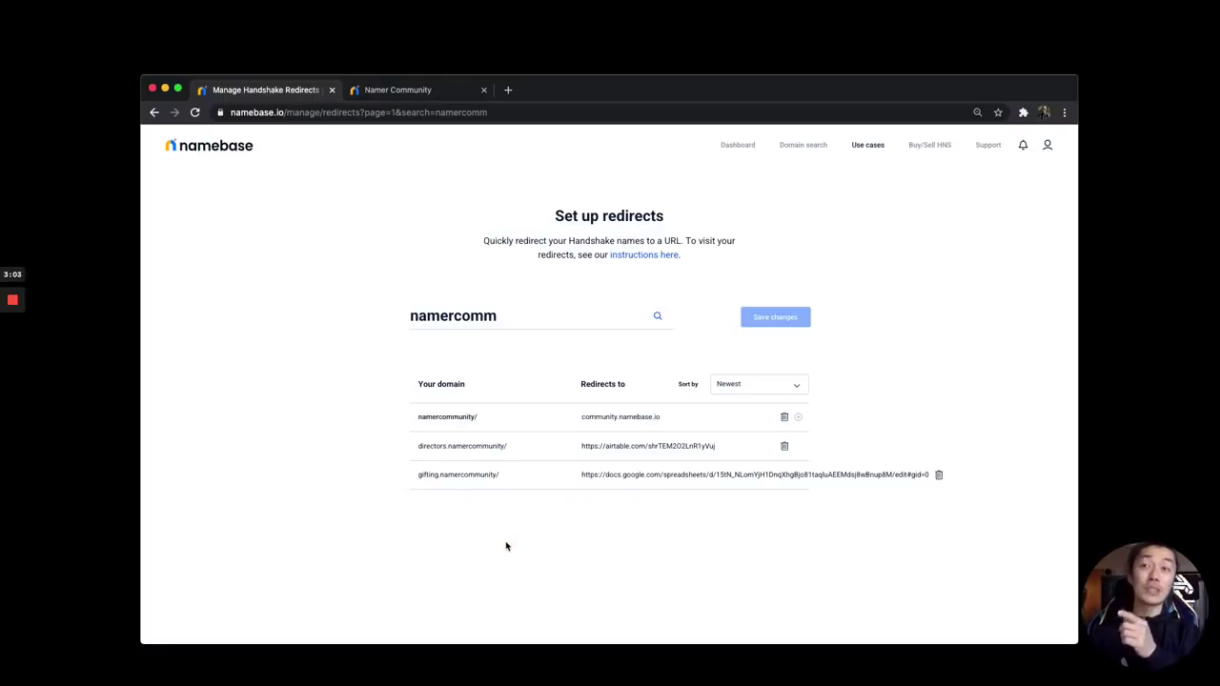
pyautogui.click(490, 536)
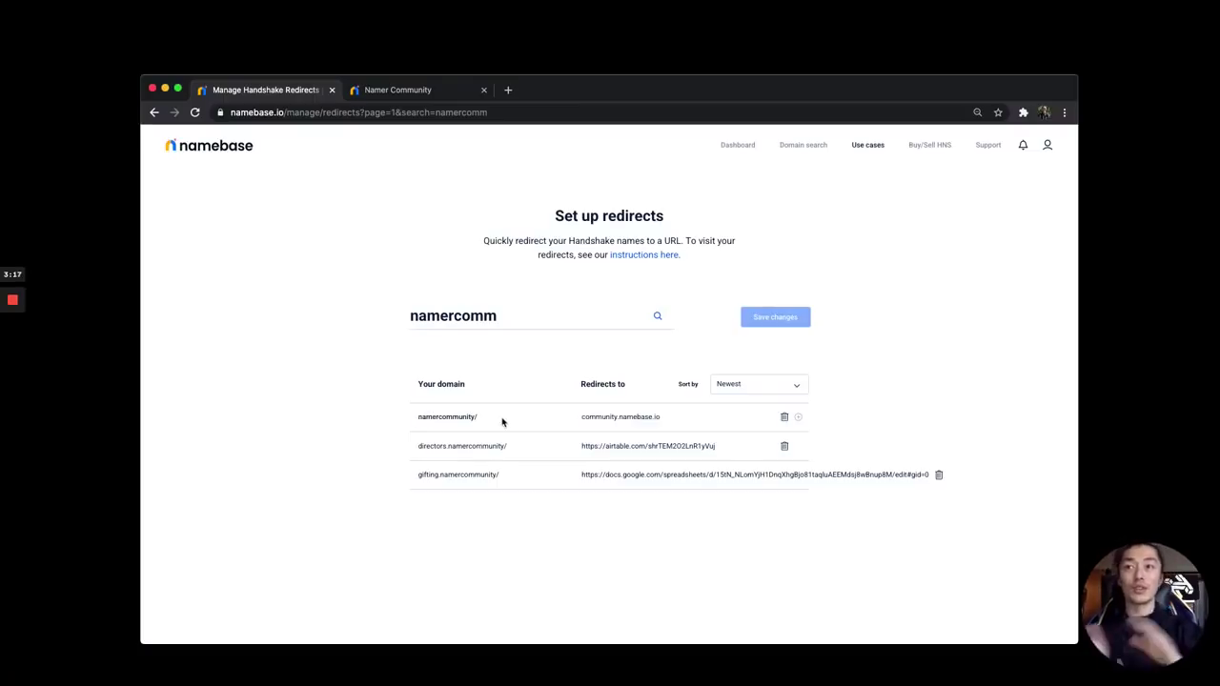
# Open namercommunity/ in a new tab, close the old dLink tab, and open Namer News
pyautogui.press('super+t')
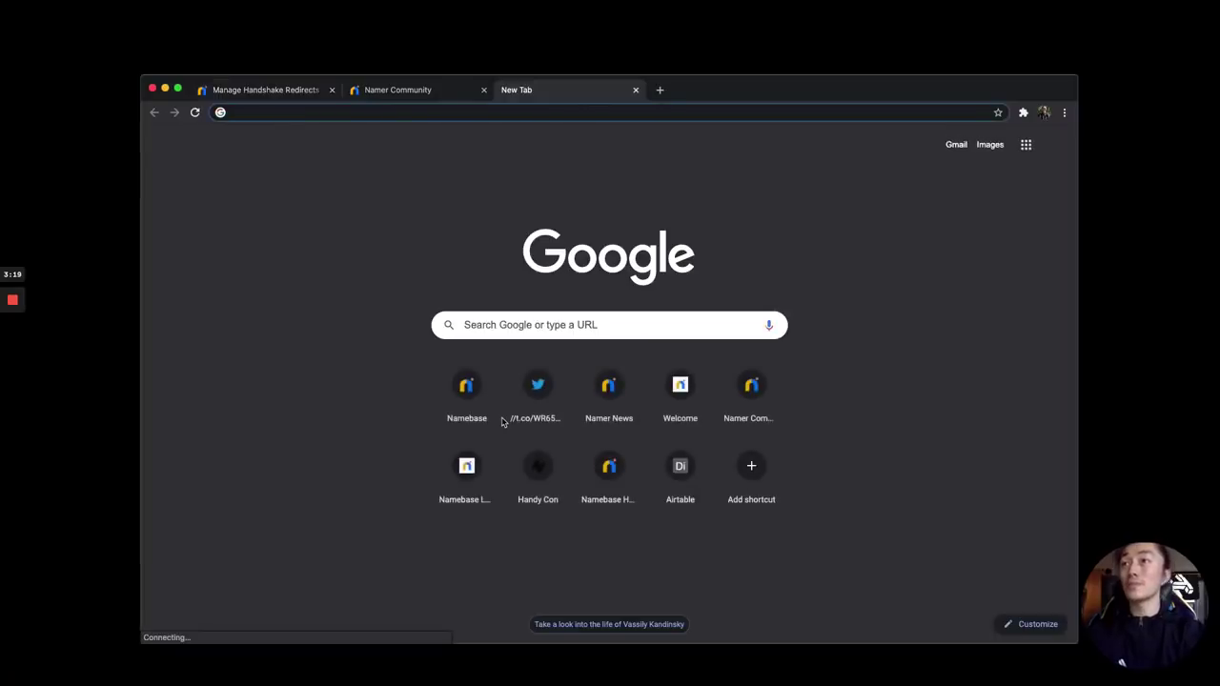
pyautogui.write('namercommunity/')
pyautogui.press('Return')
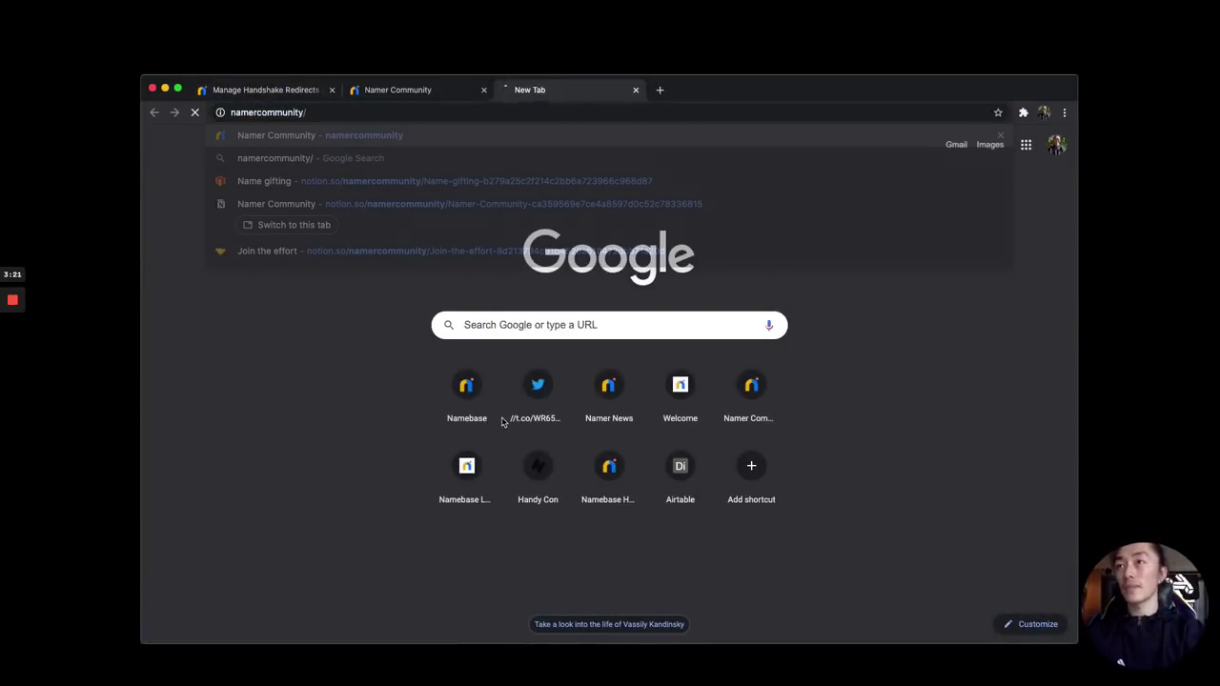
pyautogui.click(484, 89)
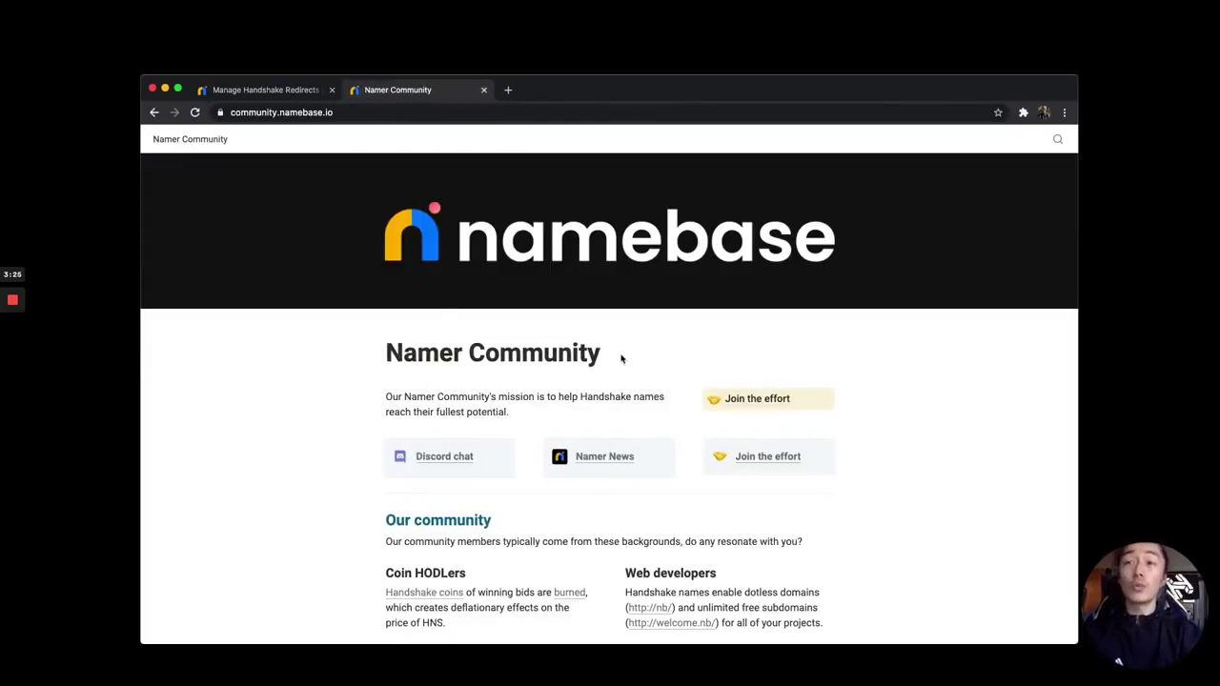
pyautogui.click(605, 457)
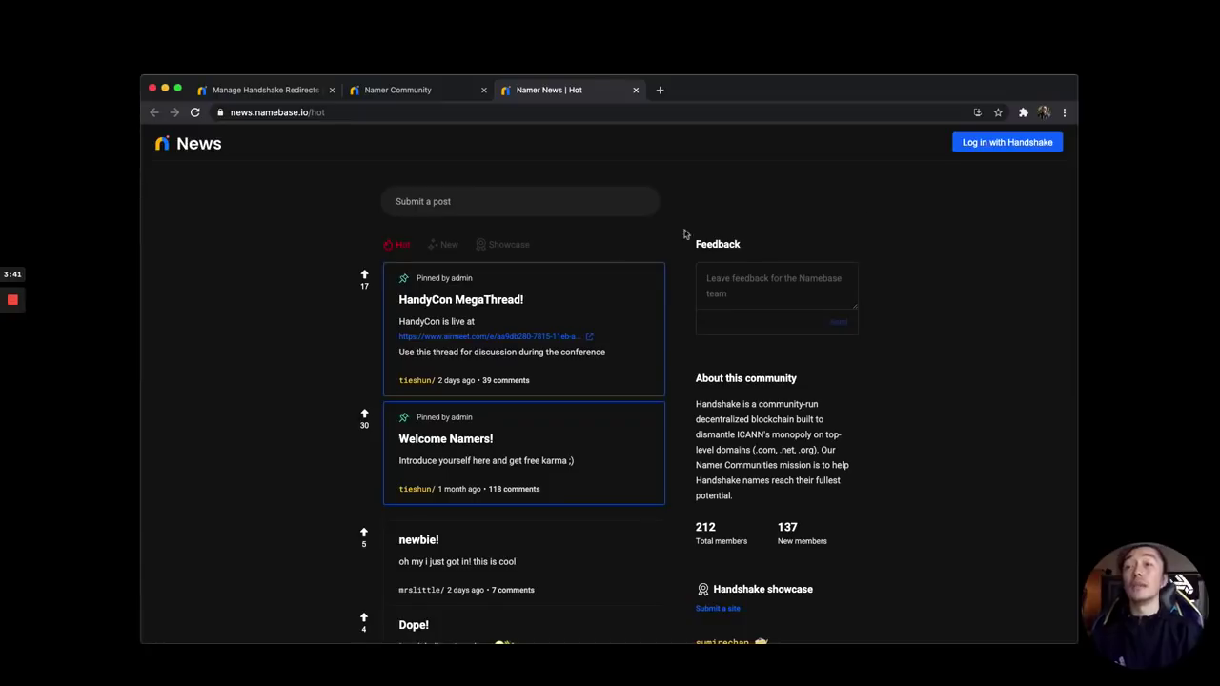
# Log in to Namer News with your Handshake name and browse the feed
pyautogui.click(1013, 149)
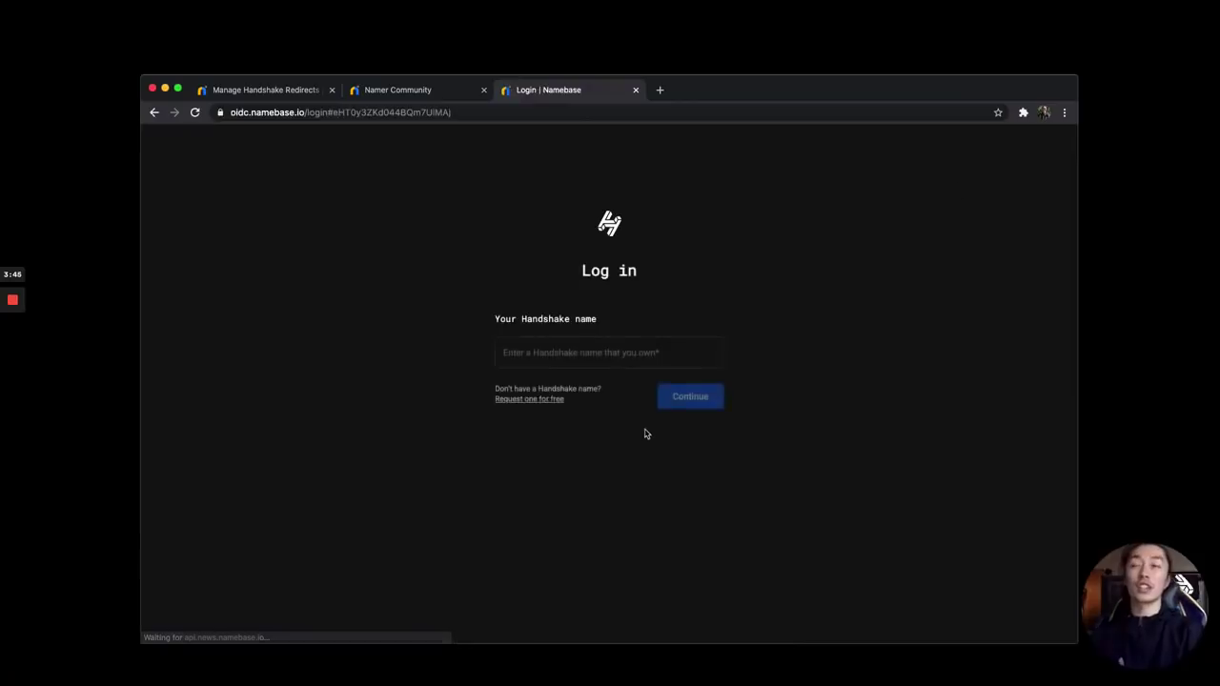
pyautogui.click(584, 353)
pyautogui.write('jaywu')
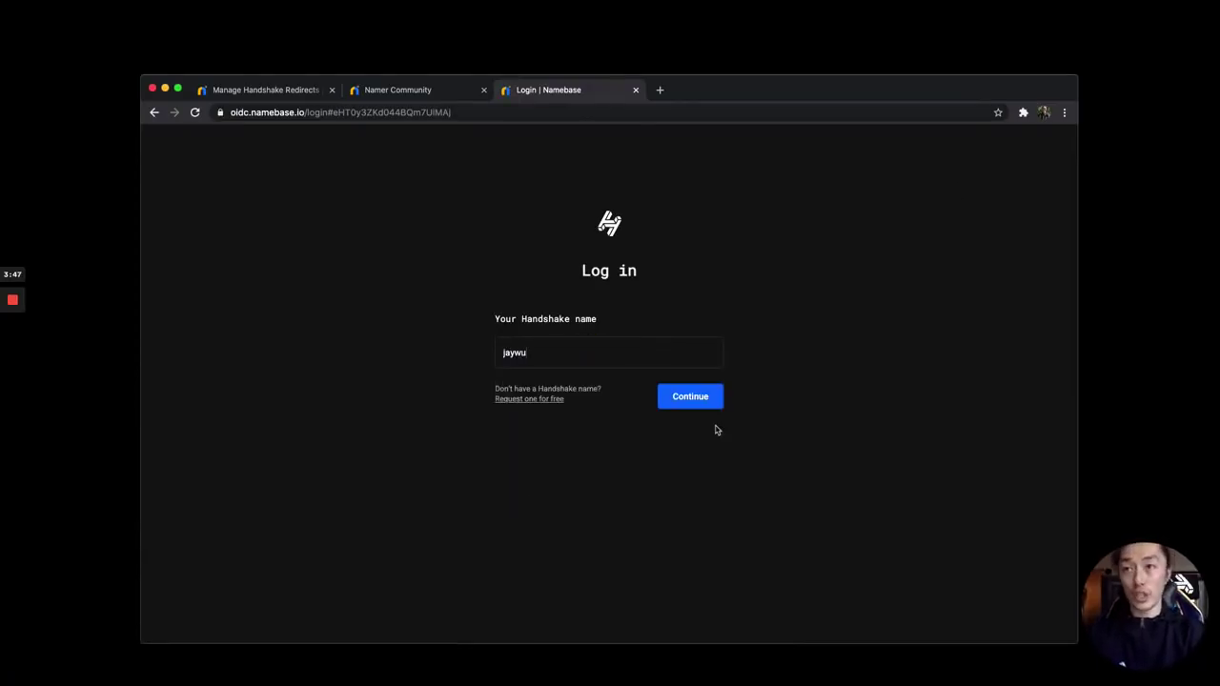
pyautogui.click(705, 399)
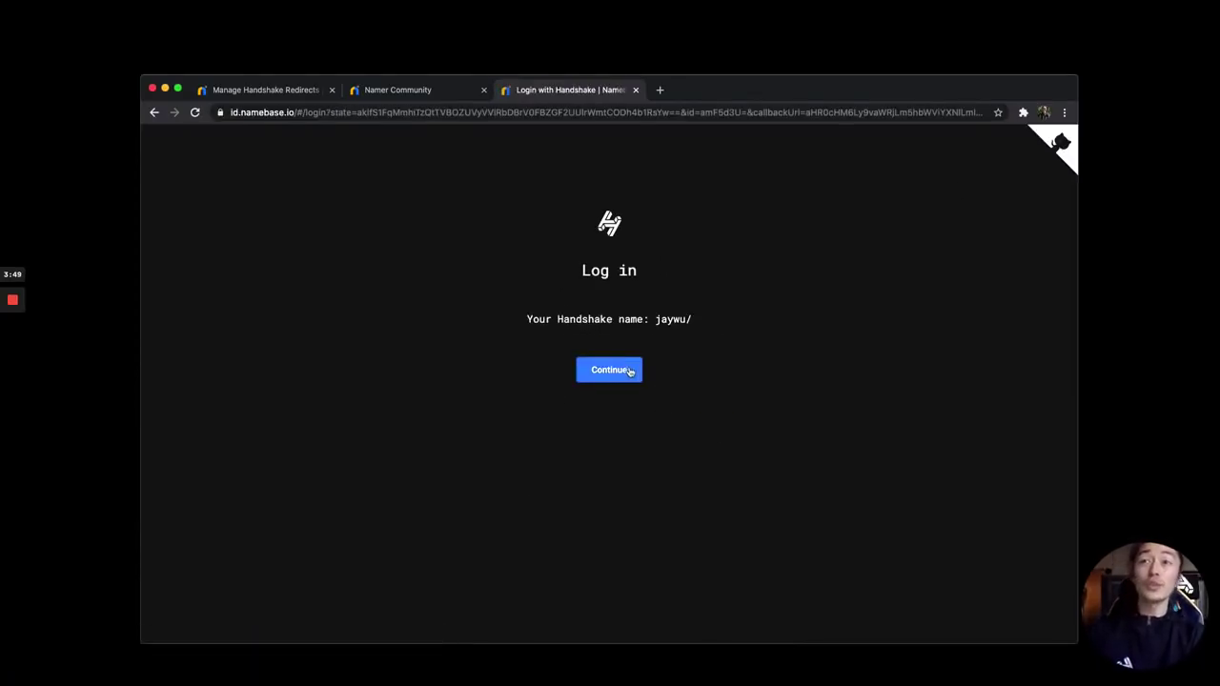
pyautogui.click(627, 371)
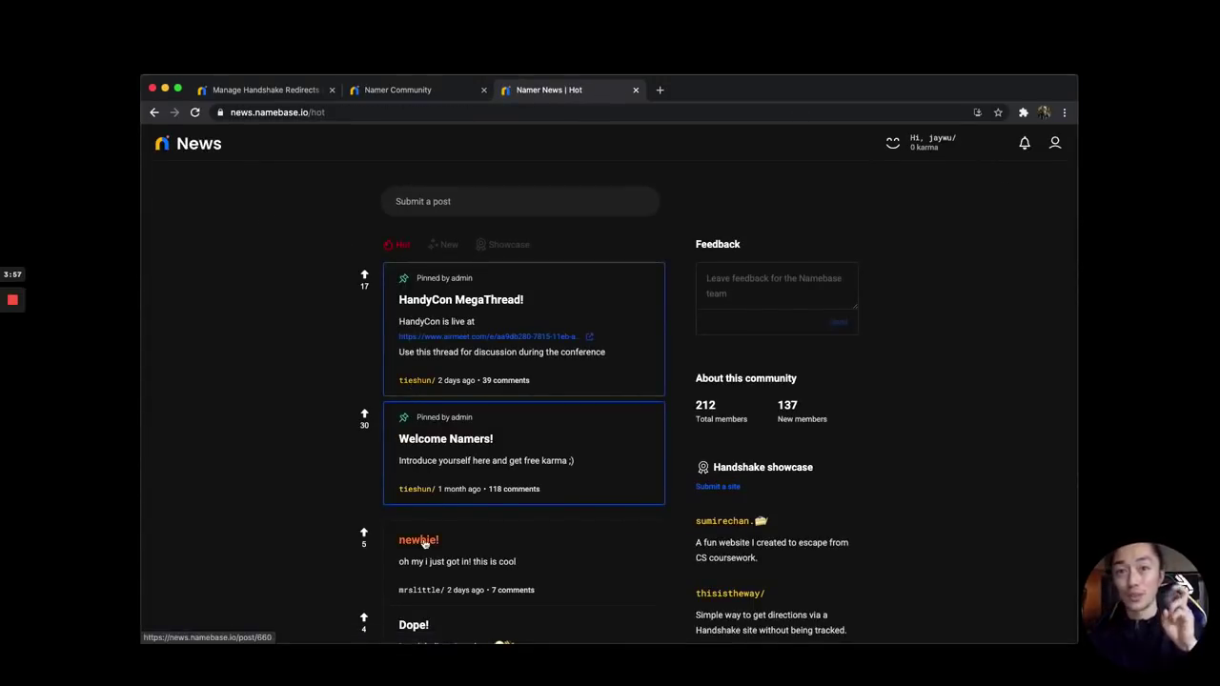
pyautogui.scroll(-2, 411, 590)
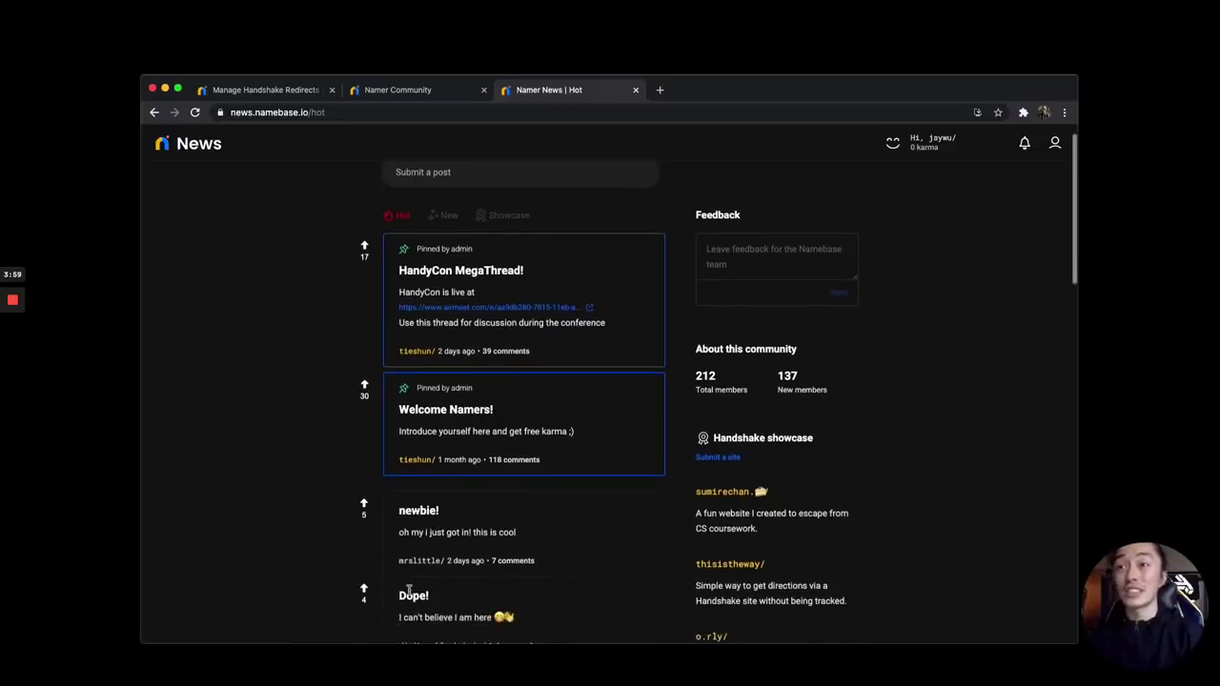
pyautogui.scroll(-2, 511, 609)
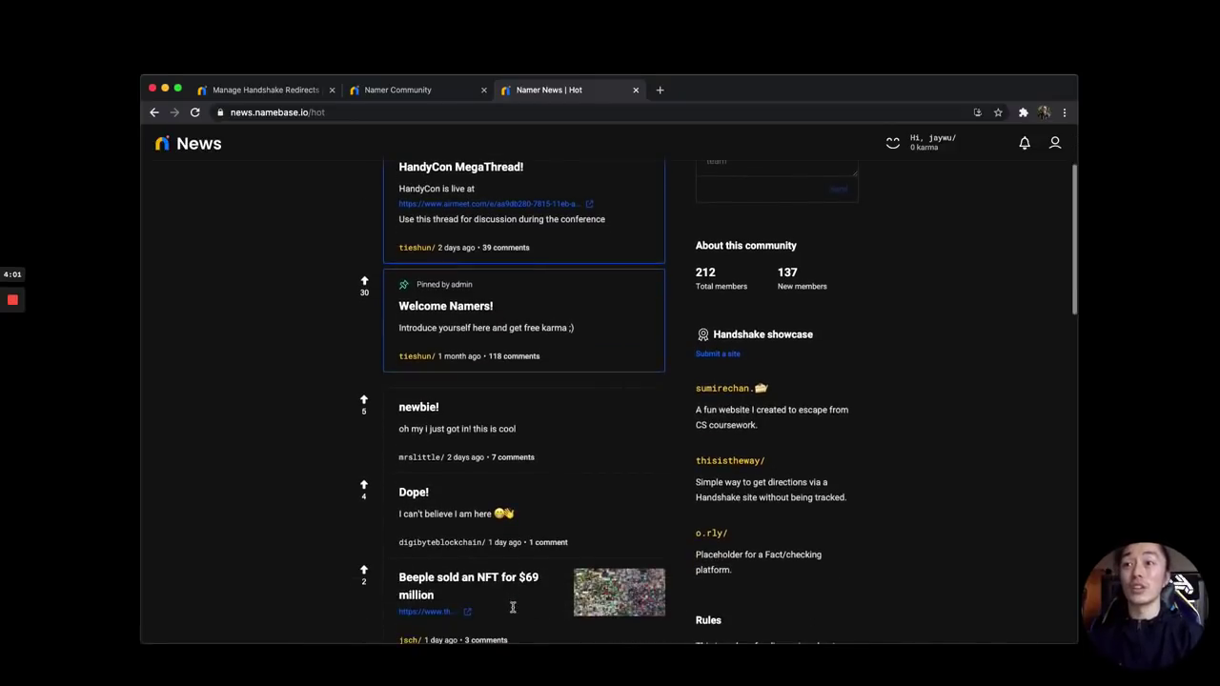
pyautogui.scroll(4, 512, 611)
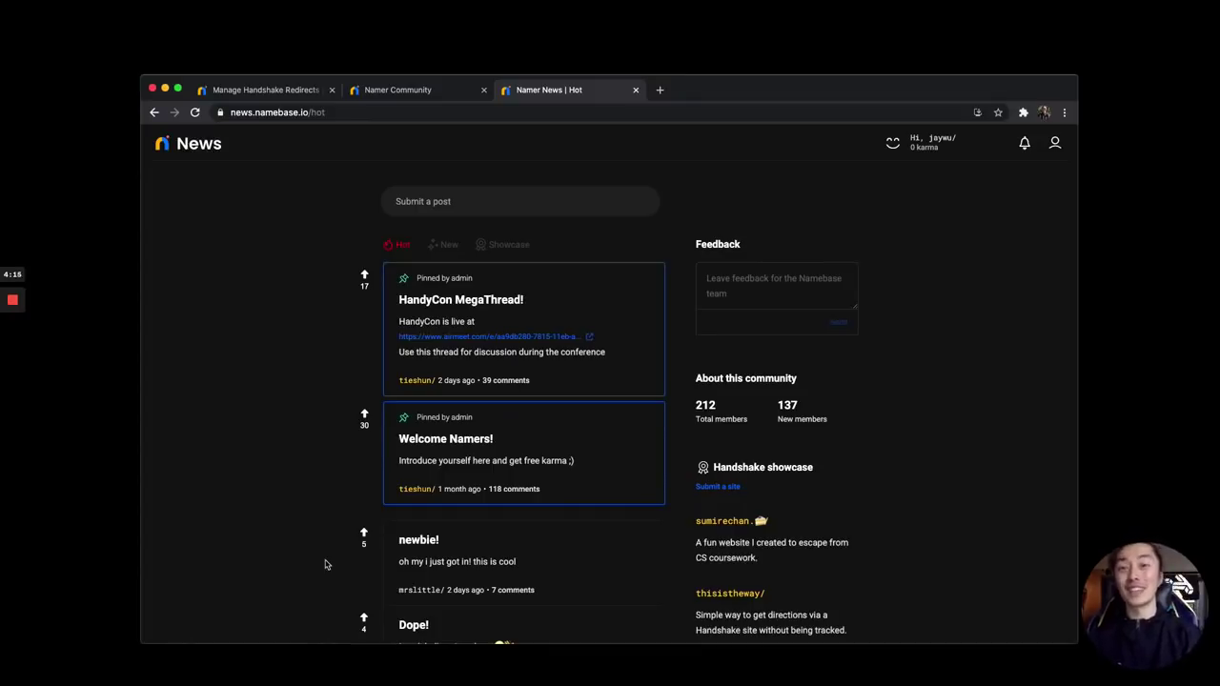
# Visit another member's Handshake site in a new tab, then close it
pyautogui.click(748, 192)
pyautogui.hotkey('ctrl', 't')
pyautogui.write('tieshun/')
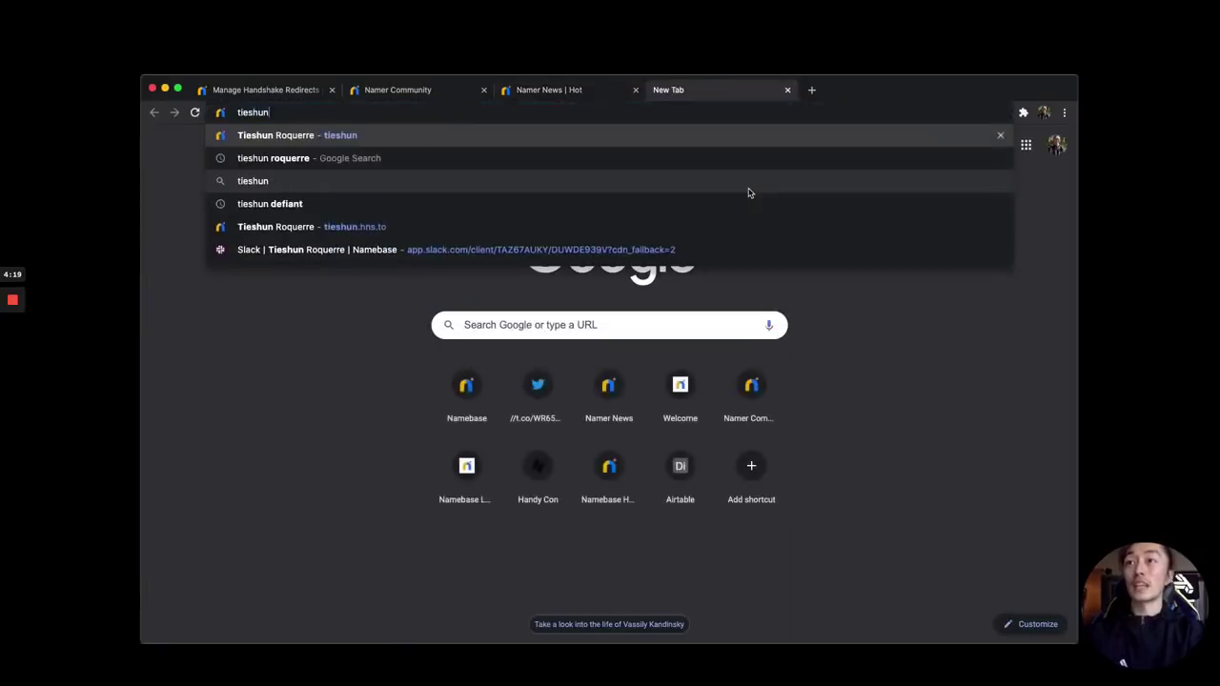
pyautogui.press('Return')
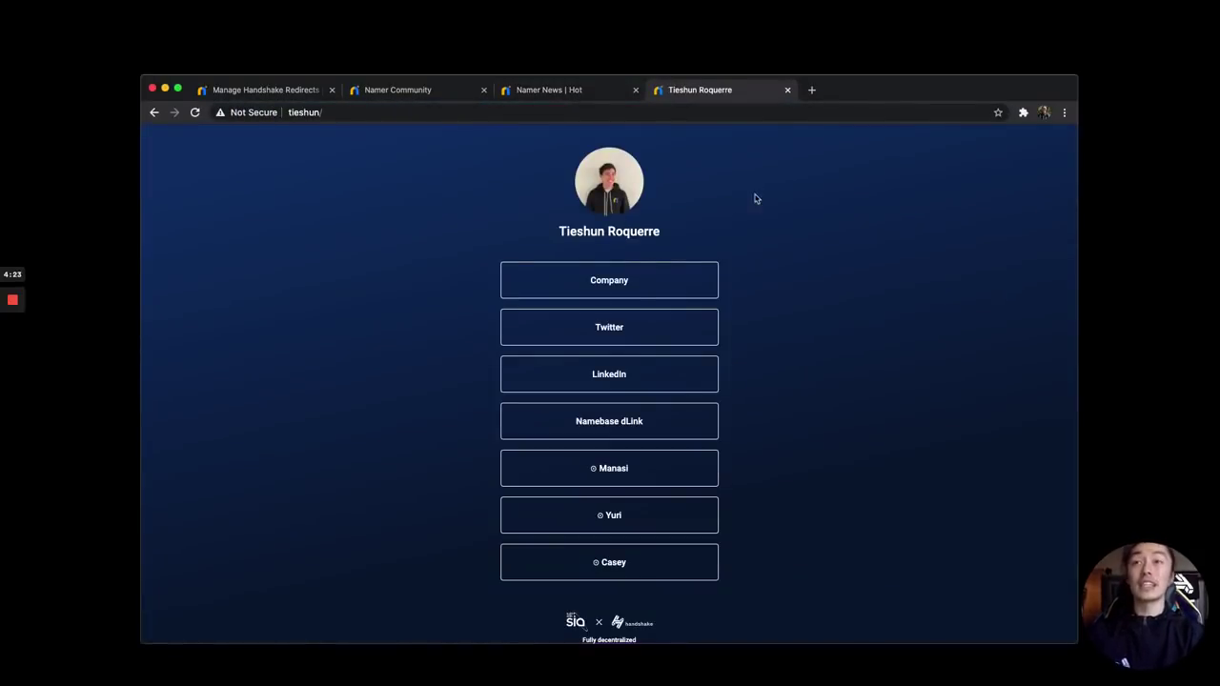
pyautogui.press('super+w')
# Copy your Handshake name from the greeting, try opening it, and close that tab
pyautogui.moveTo(929, 143); pyautogui.dragTo(961, 141)
pyautogui.press('super+c')
pyautogui.click(942, 200)
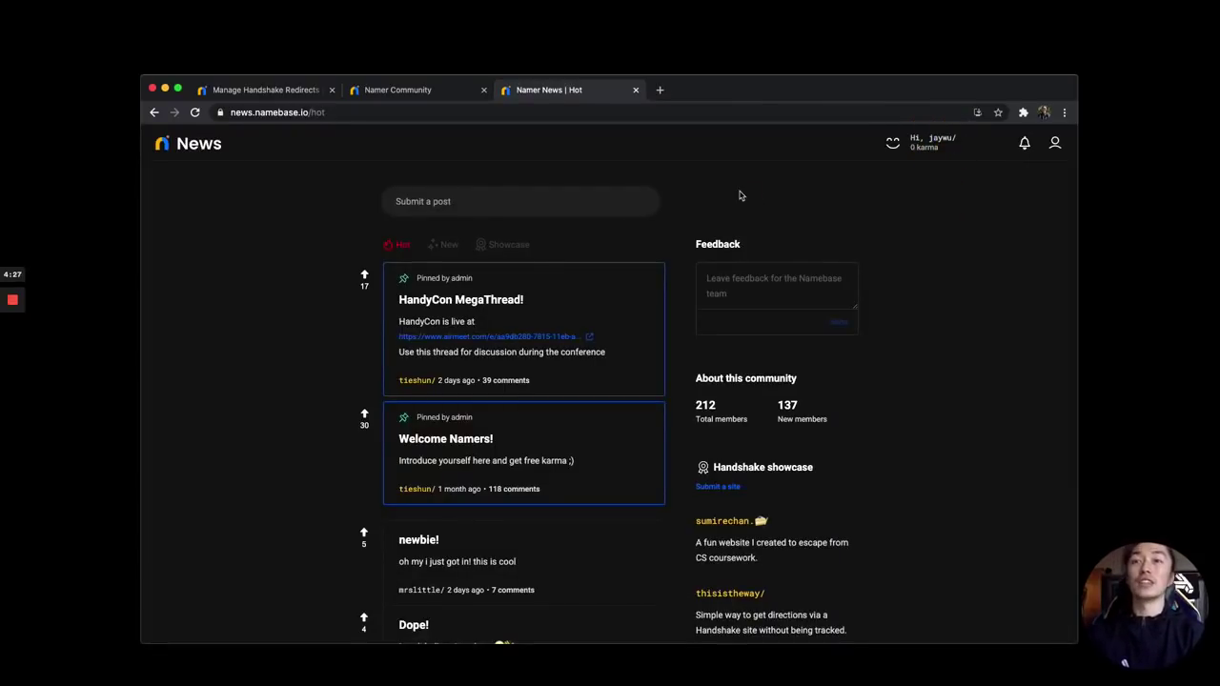
pyautogui.press('super+t')
pyautogui.press('super+v')
pyautogui.press('Return')
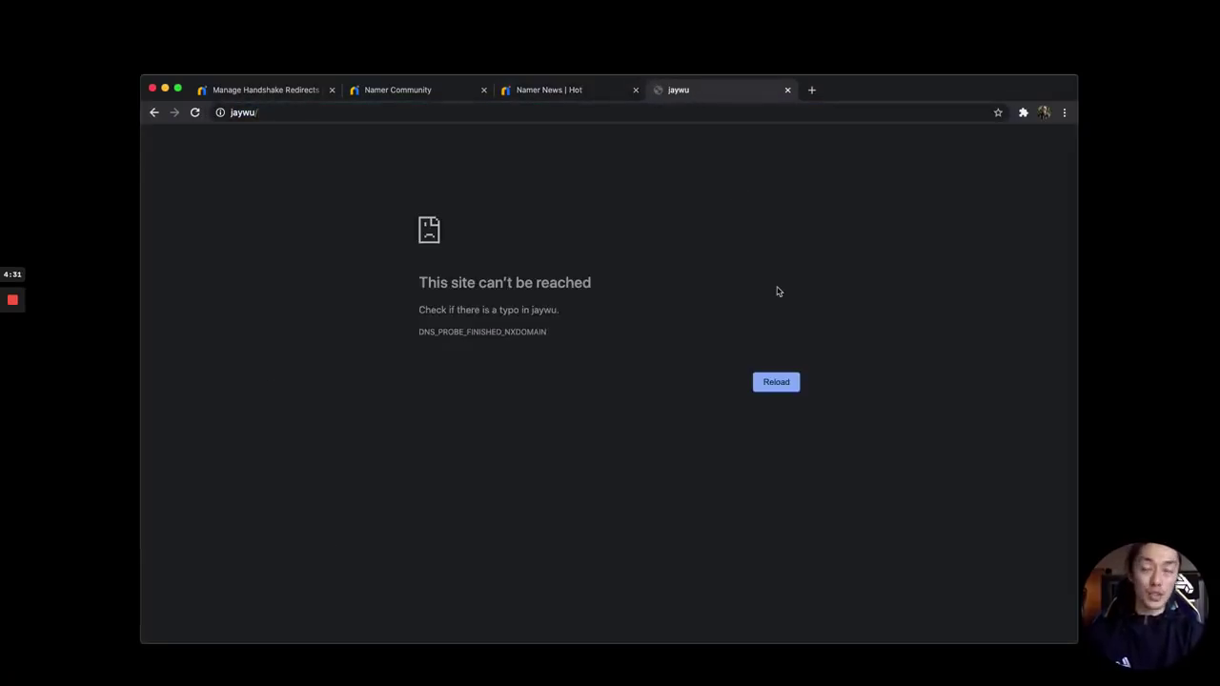
pyautogui.press('super+w')
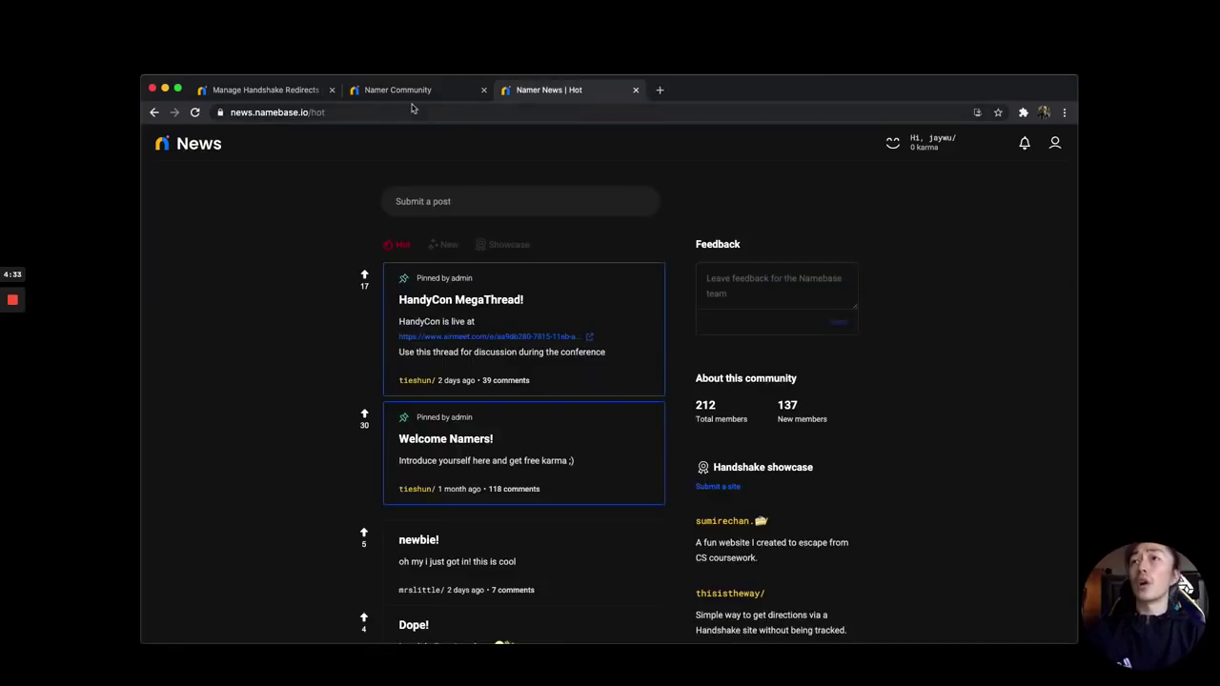
# From the Namebase tab, open Use cases > View more and scroll through the listed use cases
pyautogui.click(404, 90)
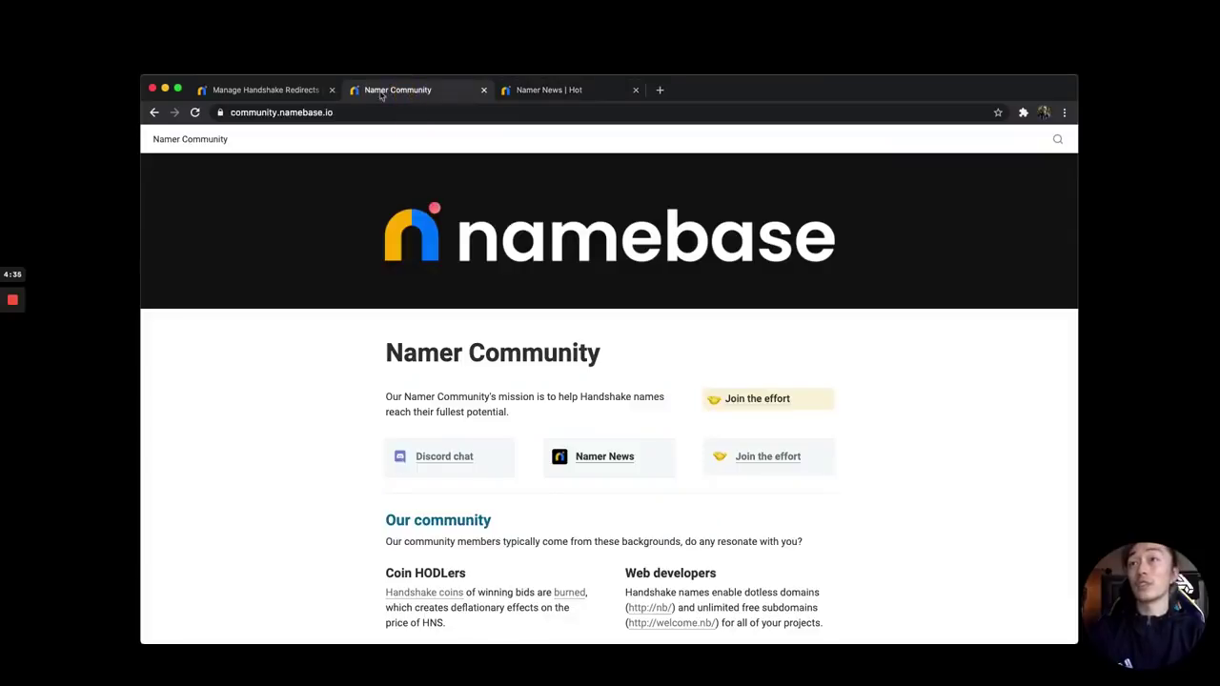
pyautogui.click(298, 90)
pyautogui.moveTo(870, 150)
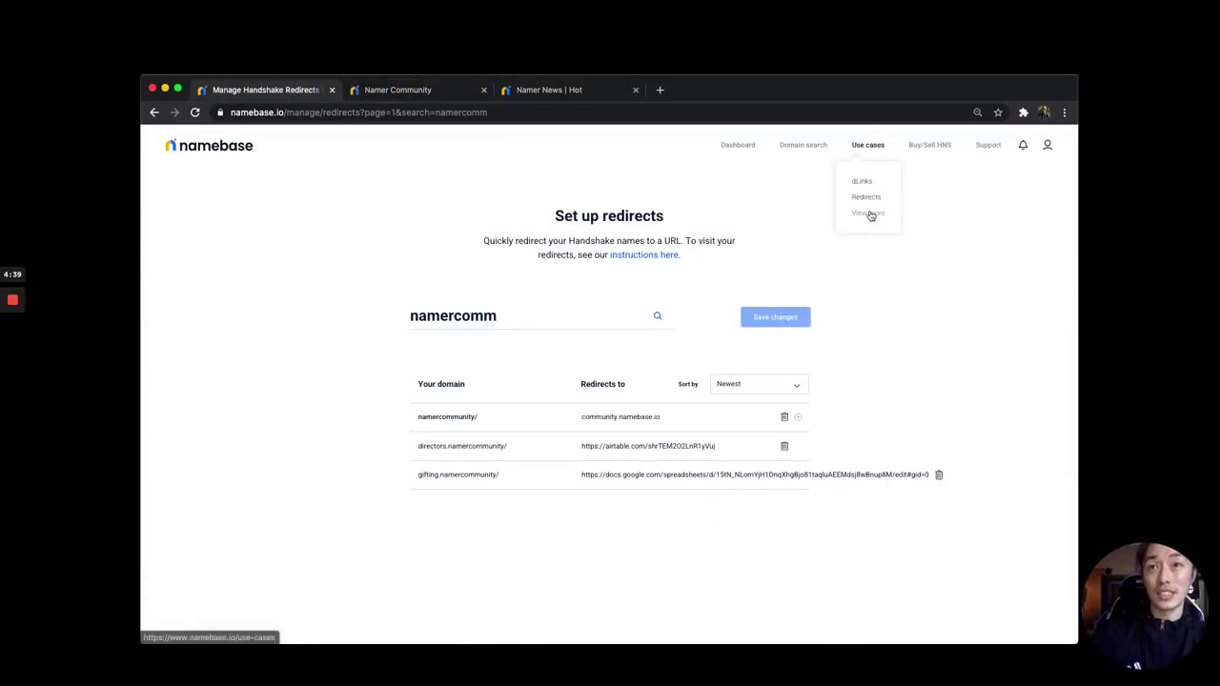
pyautogui.click(870, 213)
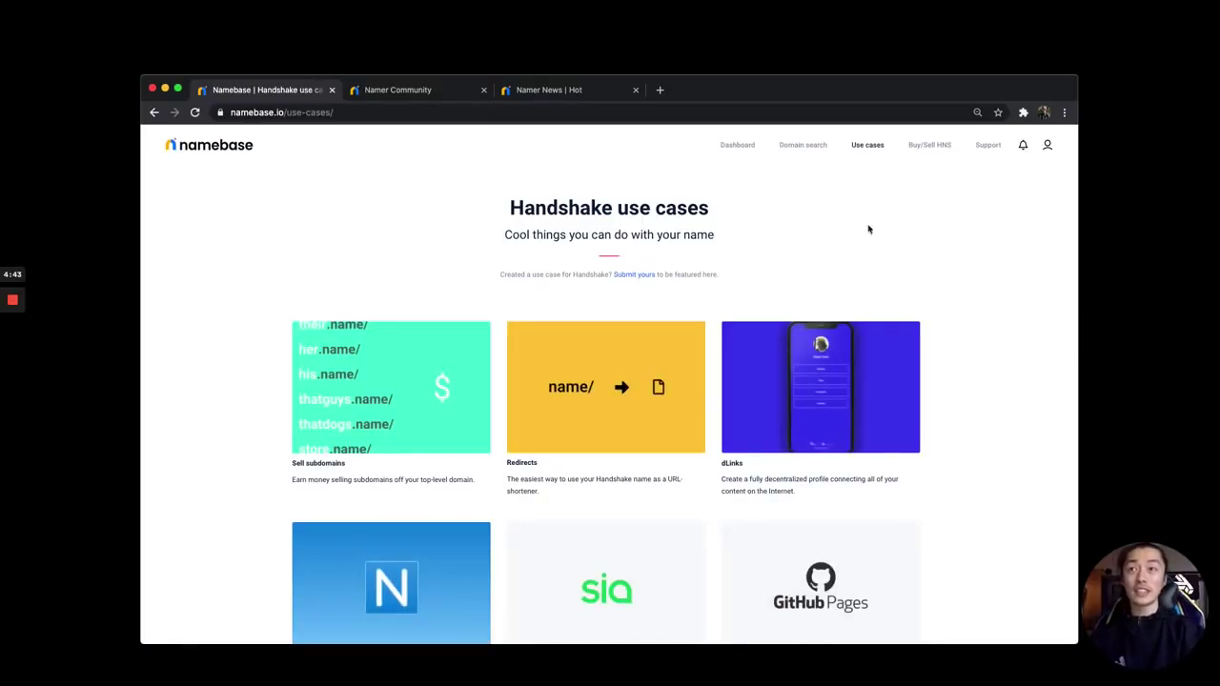
pyautogui.scroll(-1, 878, 250)
pyautogui.scroll(-10, 878, 249)
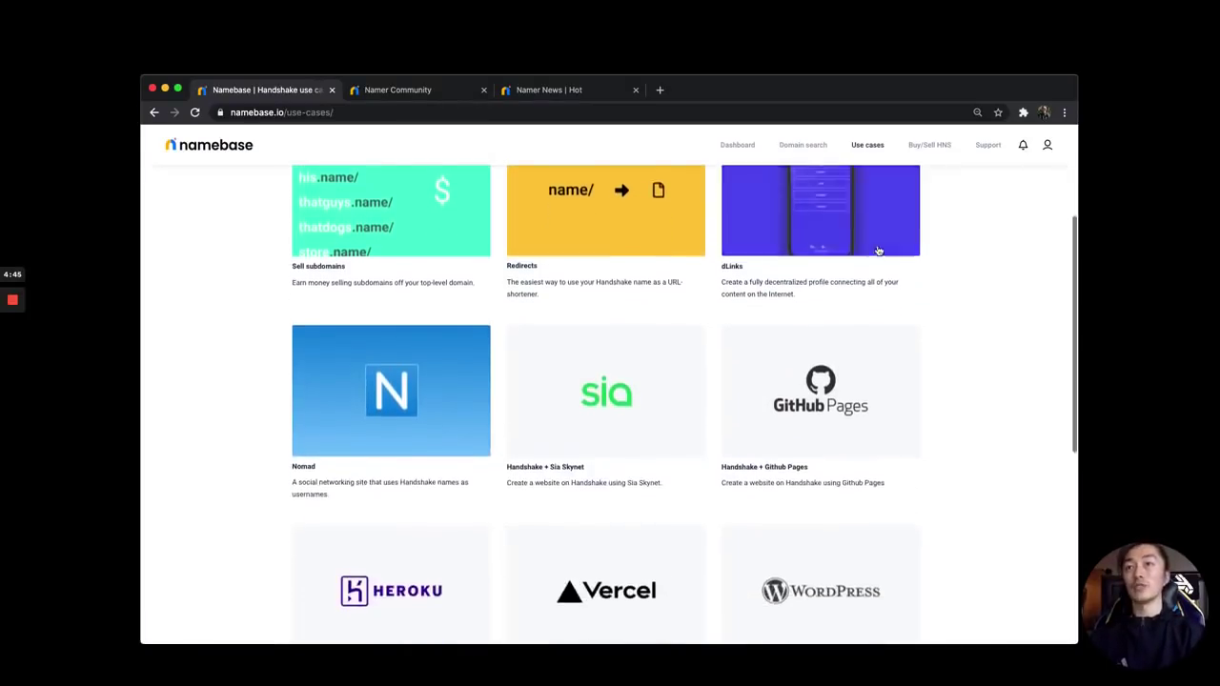
pyautogui.scroll(3, 770, 322)
pyautogui.scroll(8, 769, 322)
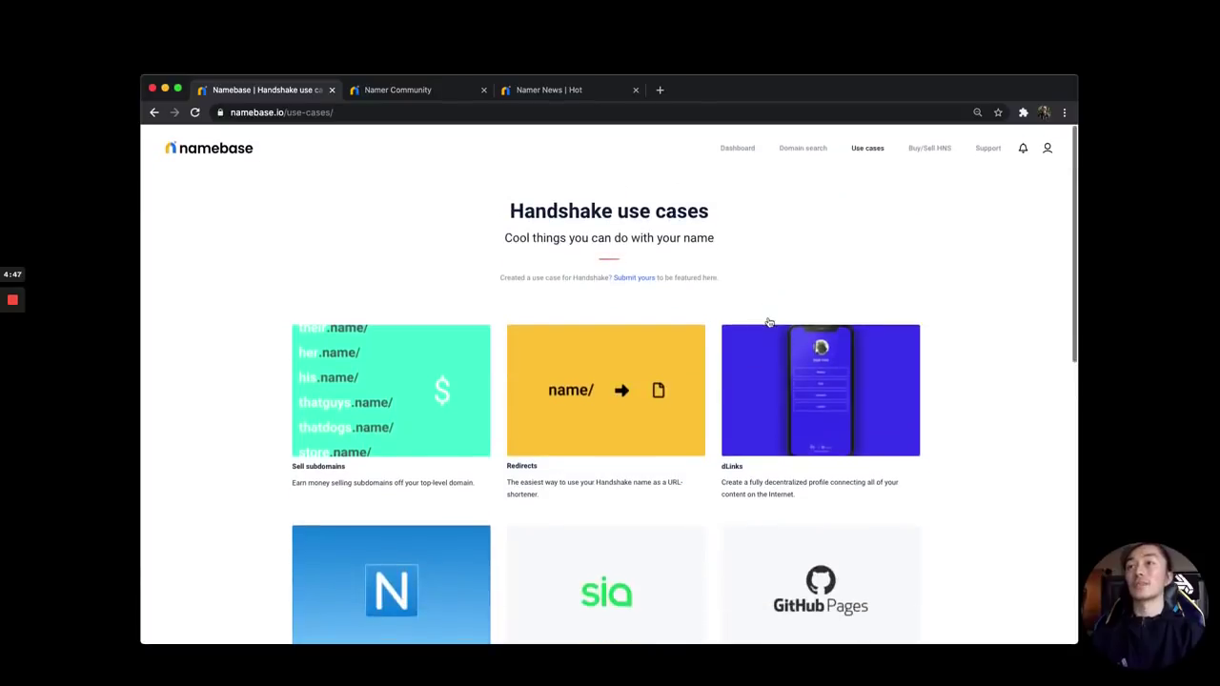
pyautogui.scroll(-3, 496, 493)
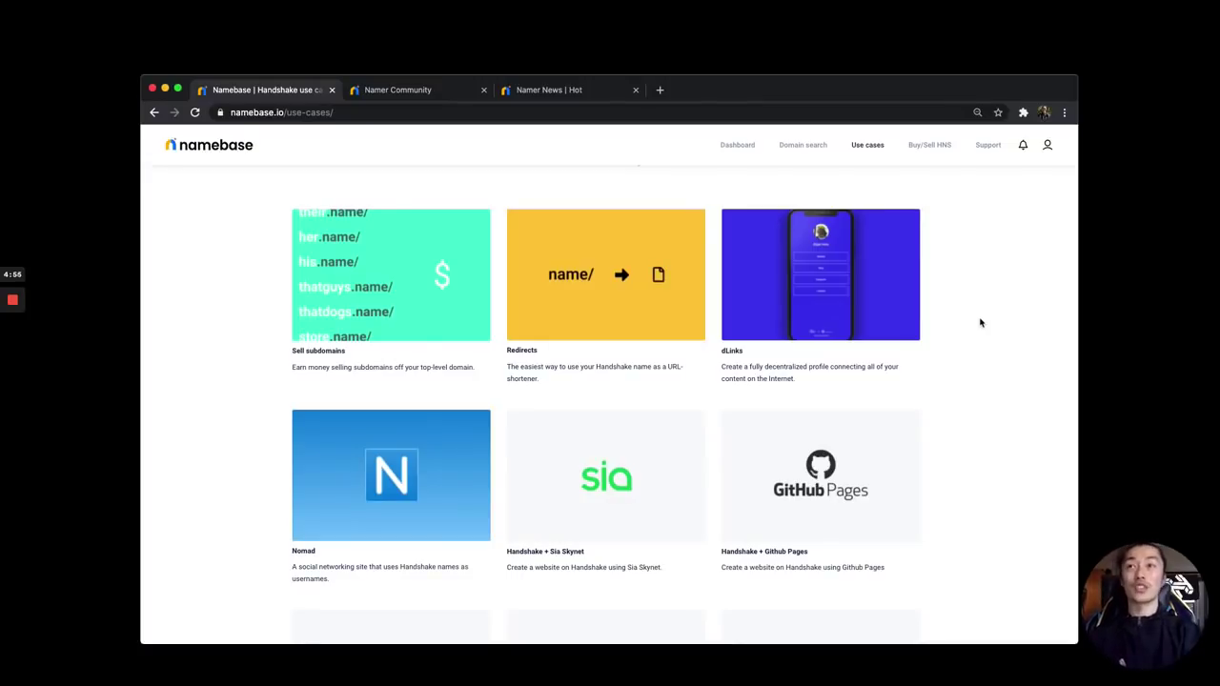
# Glance at the Namer Community and Namer News tabs, then load home.johnnywu directly
pyautogui.click(443, 91)
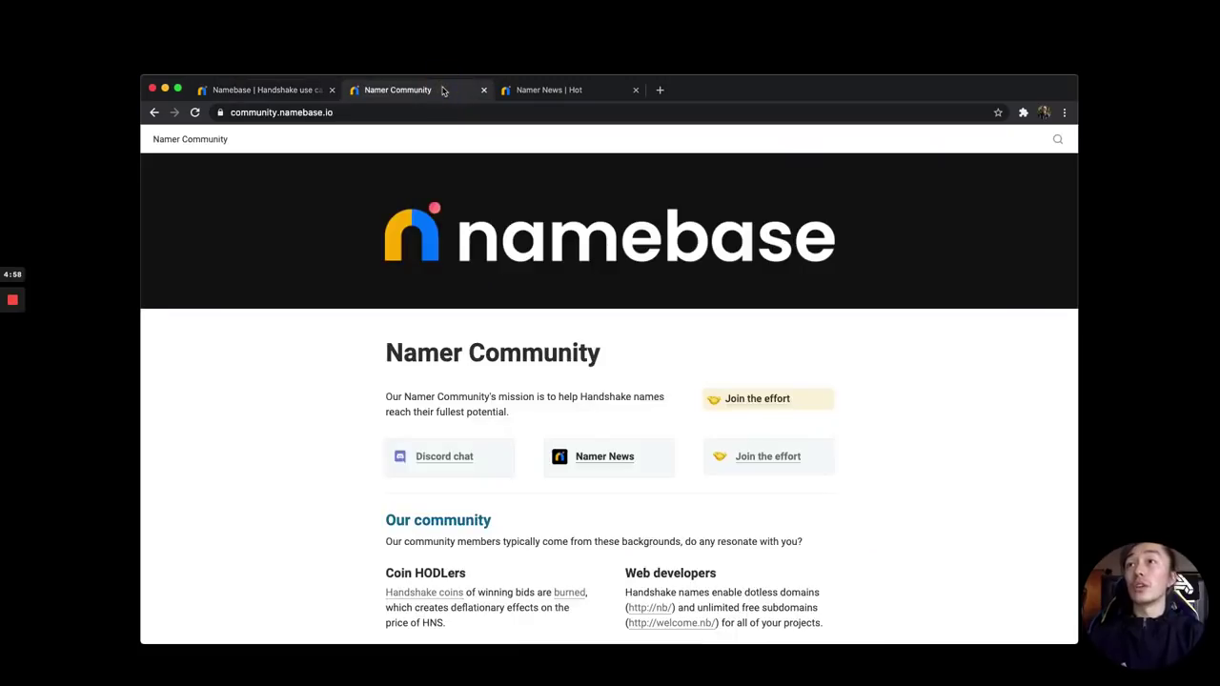
pyautogui.click(544, 89)
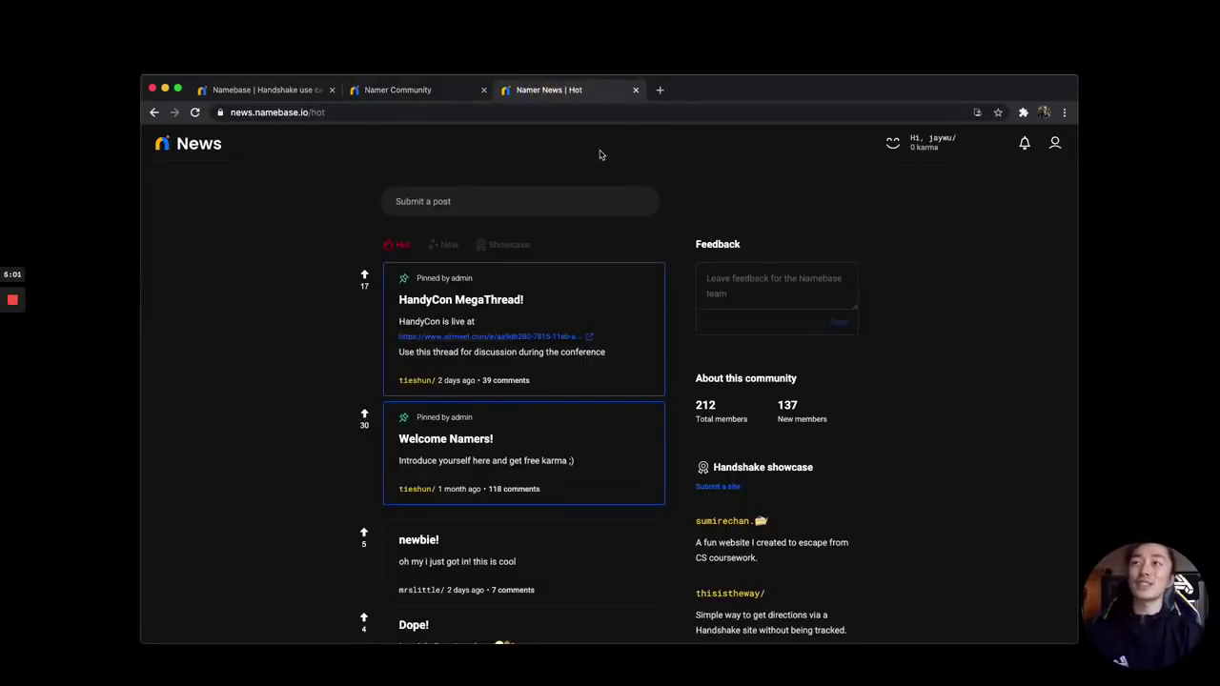
pyautogui.press('super+l')
pyautogui.write('linkedin.')
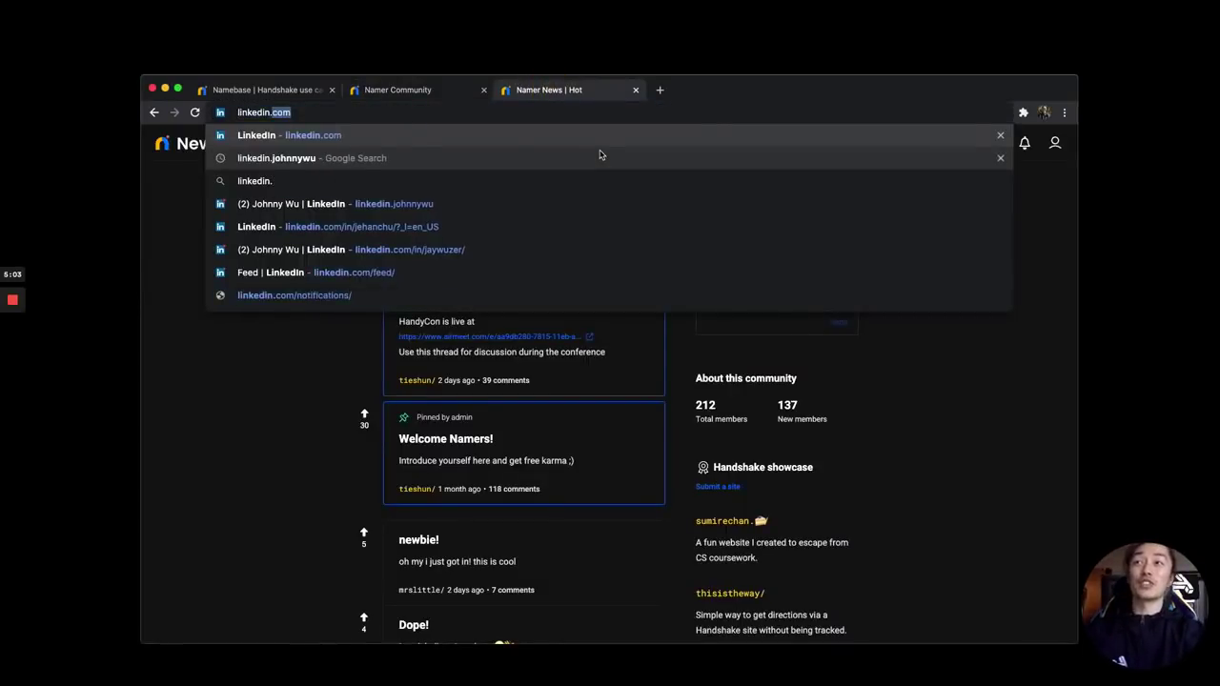
pyautogui.write('johnnwy')
pyautogui.press('super+a')
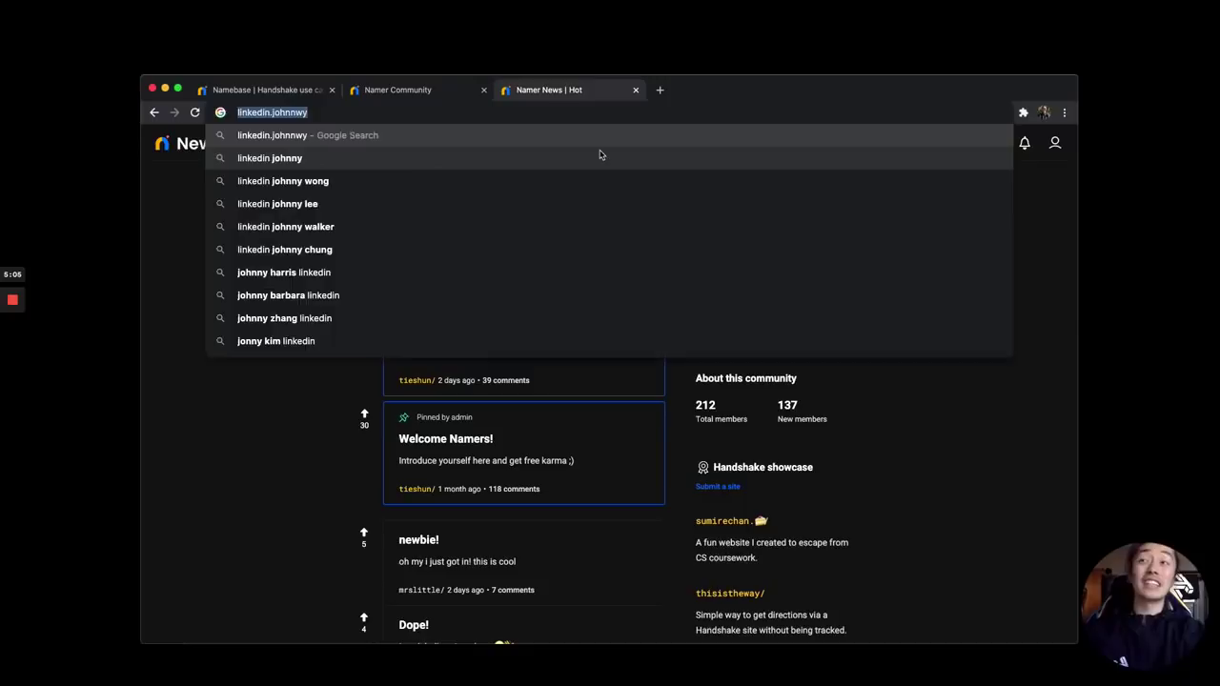
pyautogui.write('home.johnnywu')
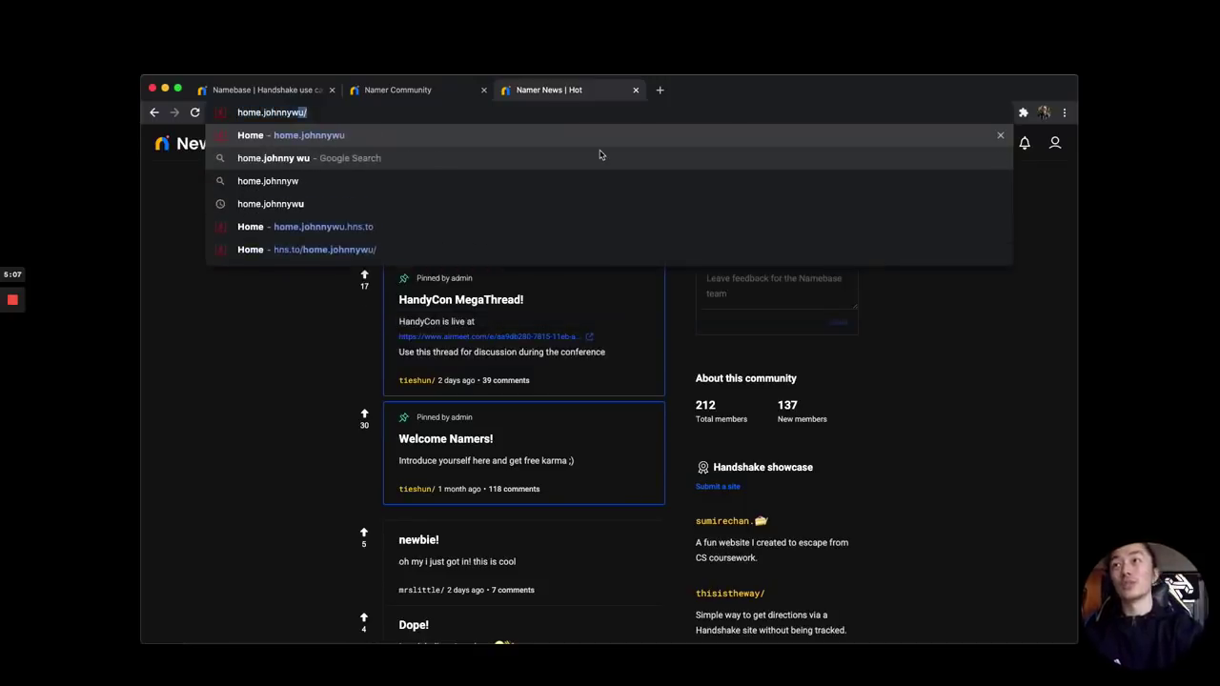
pyautogui.press('Return')
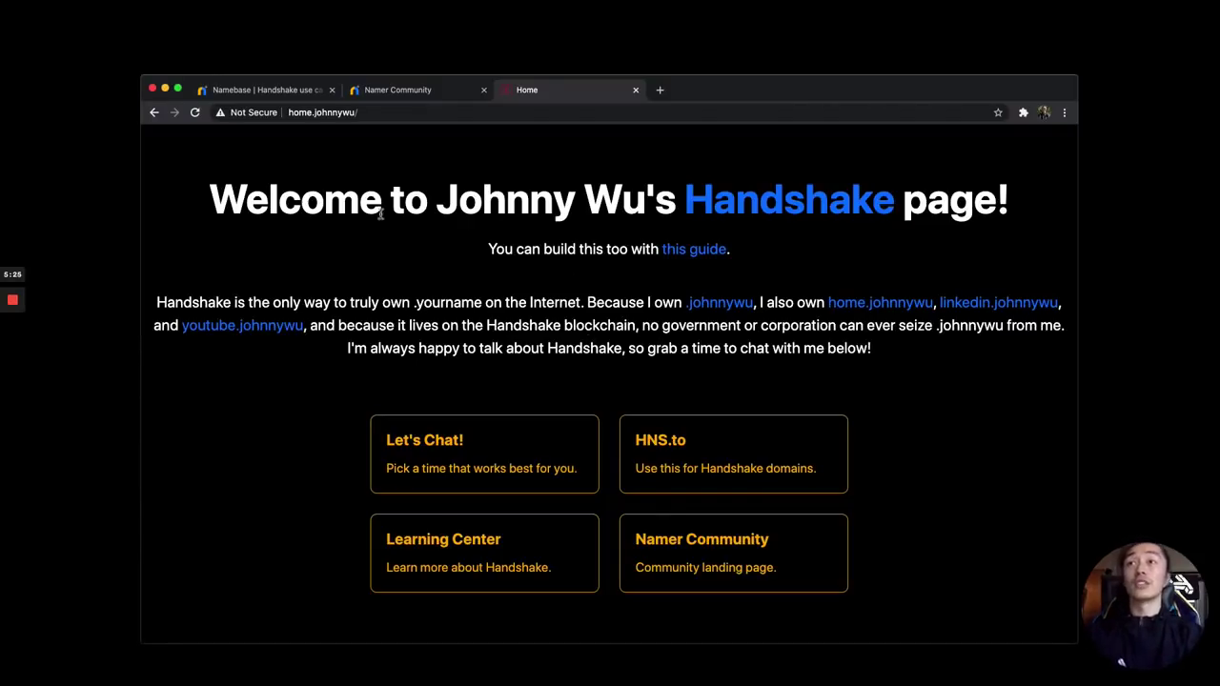
# Open hns.to and load the Handshake name home.johnnywu through the gateway
pyautogui.click(402, 252)
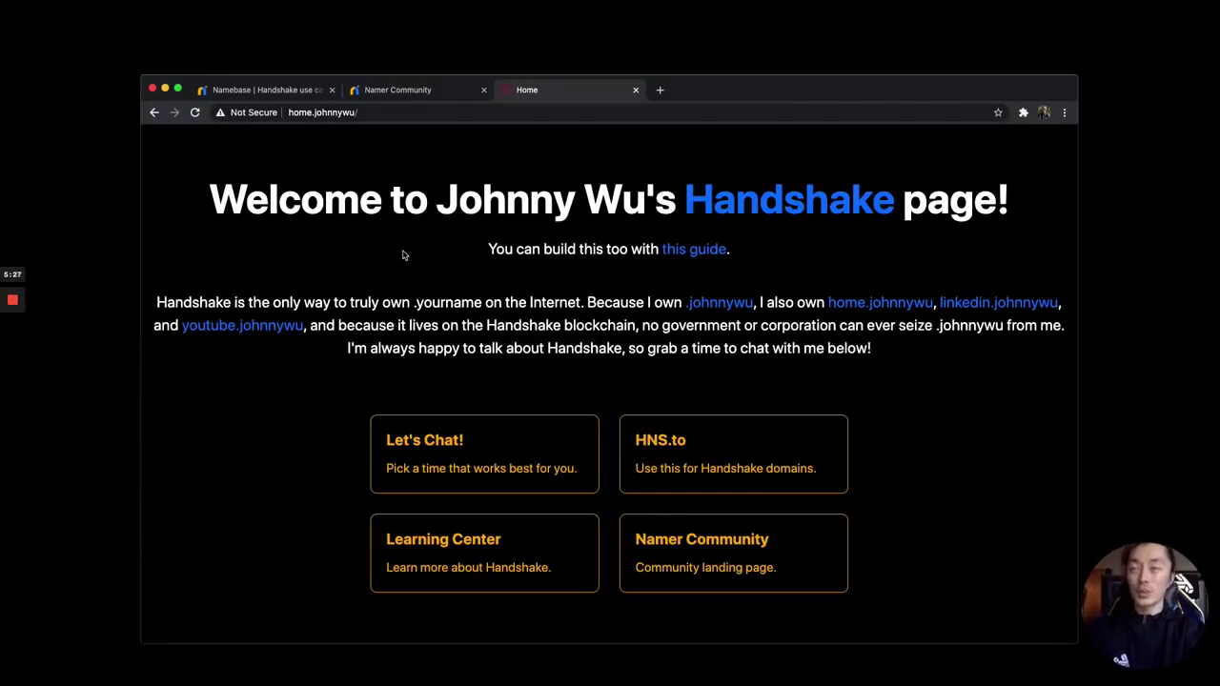
pyautogui.press('super+l')
pyautogui.write('hns.to')
pyautogui.press('Return')
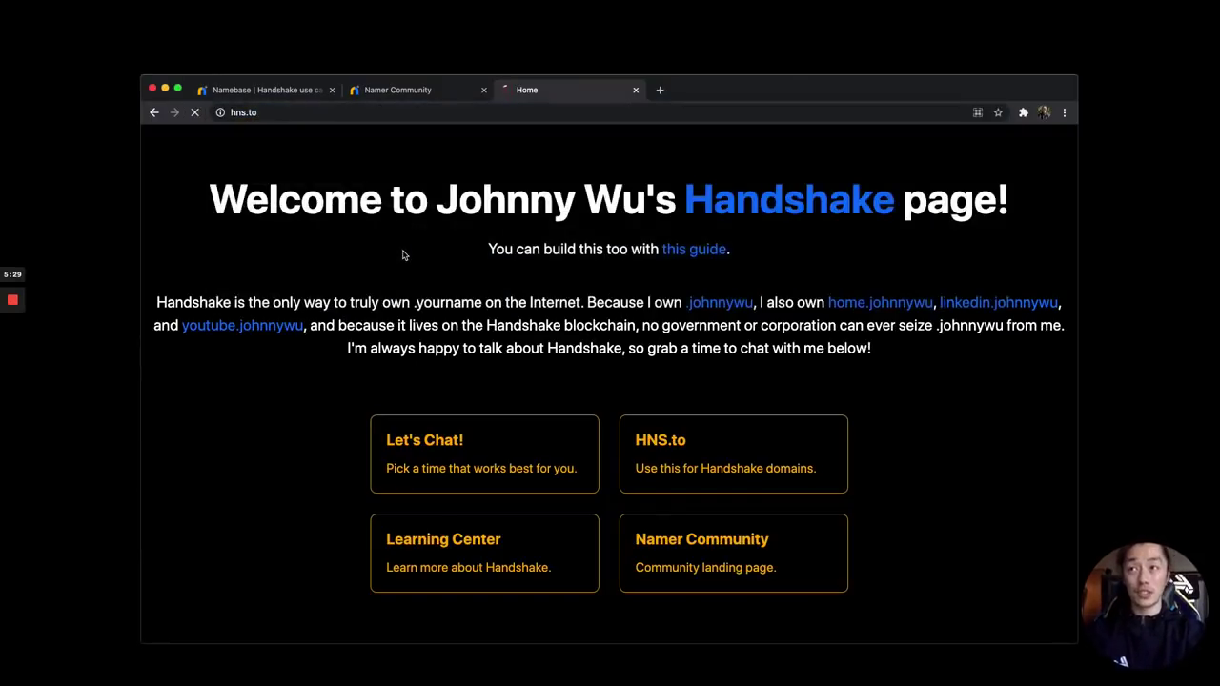
pyautogui.click(607, 146)
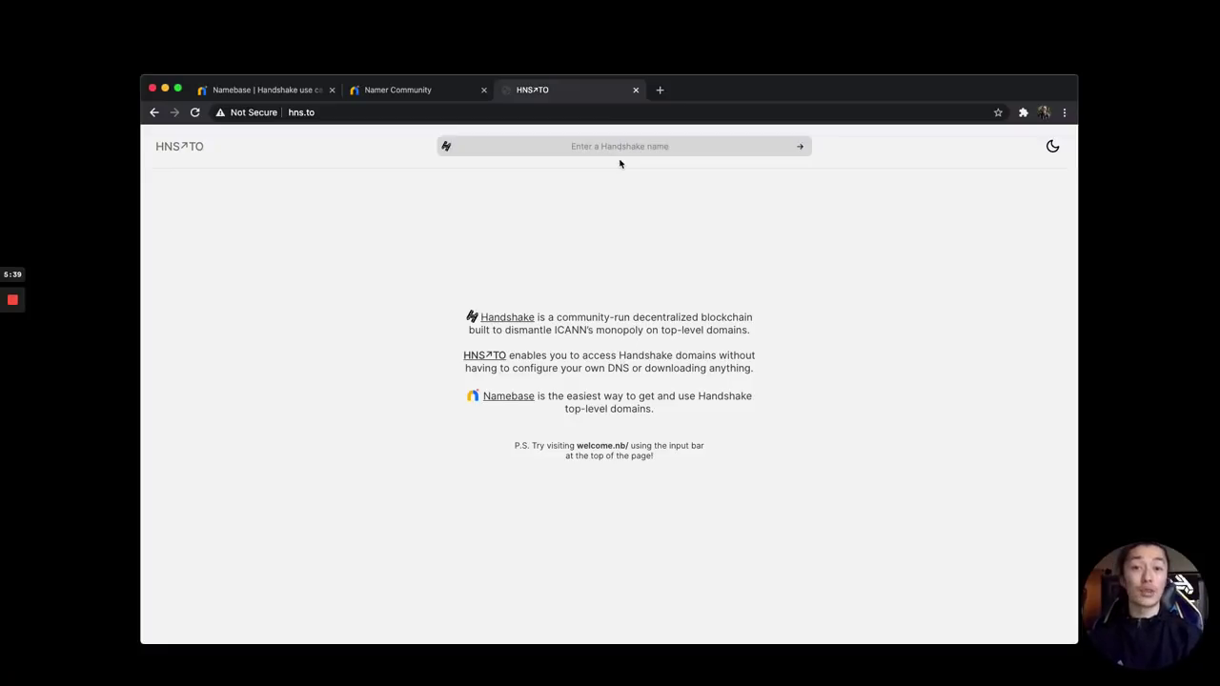
pyautogui.write('home.johnnywu')
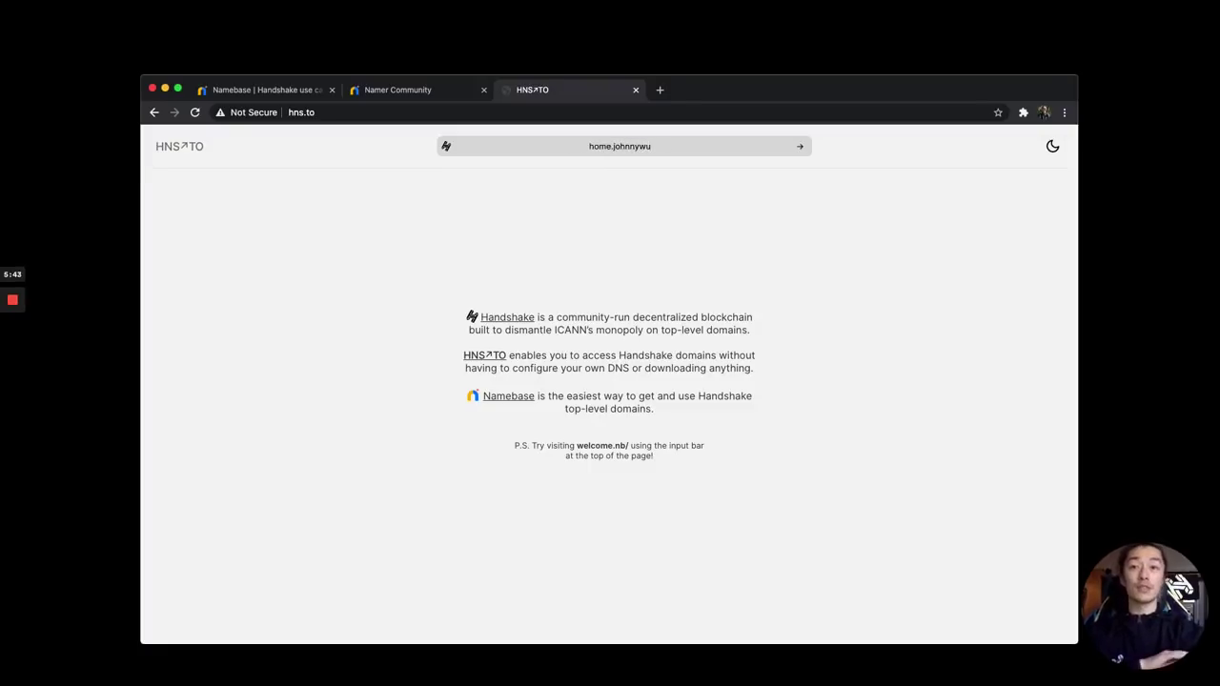
pyautogui.press('Return')
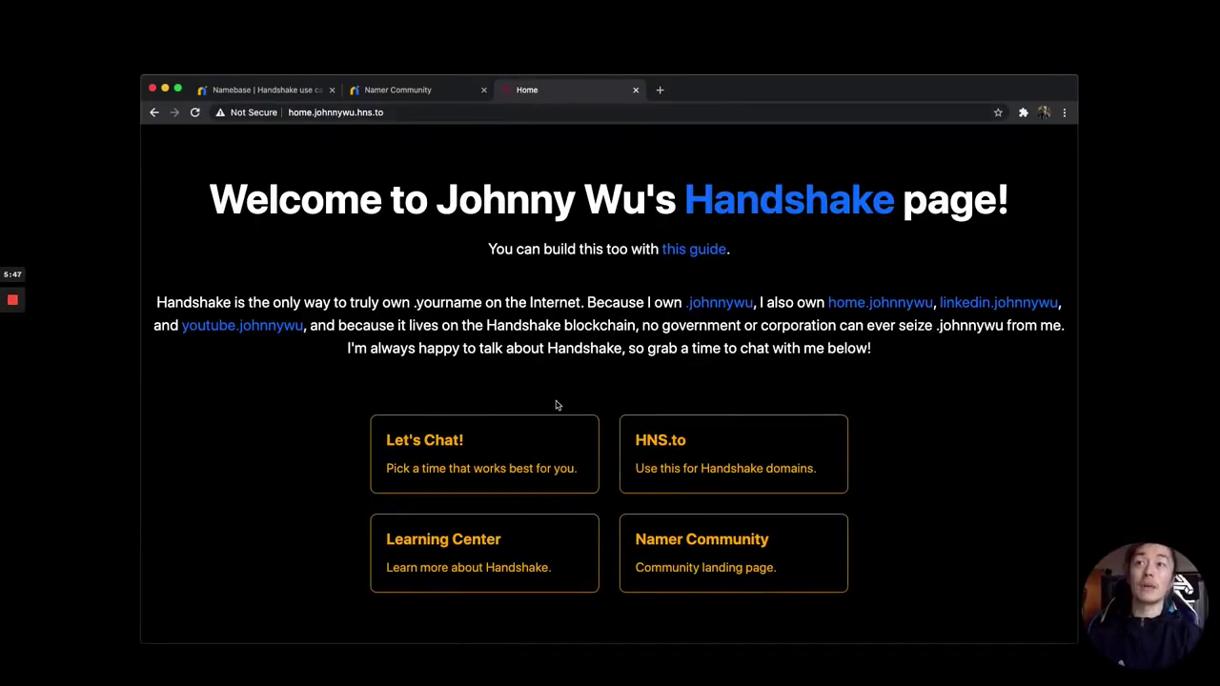
# Inspect the gateway address, then open hns.to/linkedin.johnnywu to reach the LinkedIn profile
pyautogui.click(412, 111)
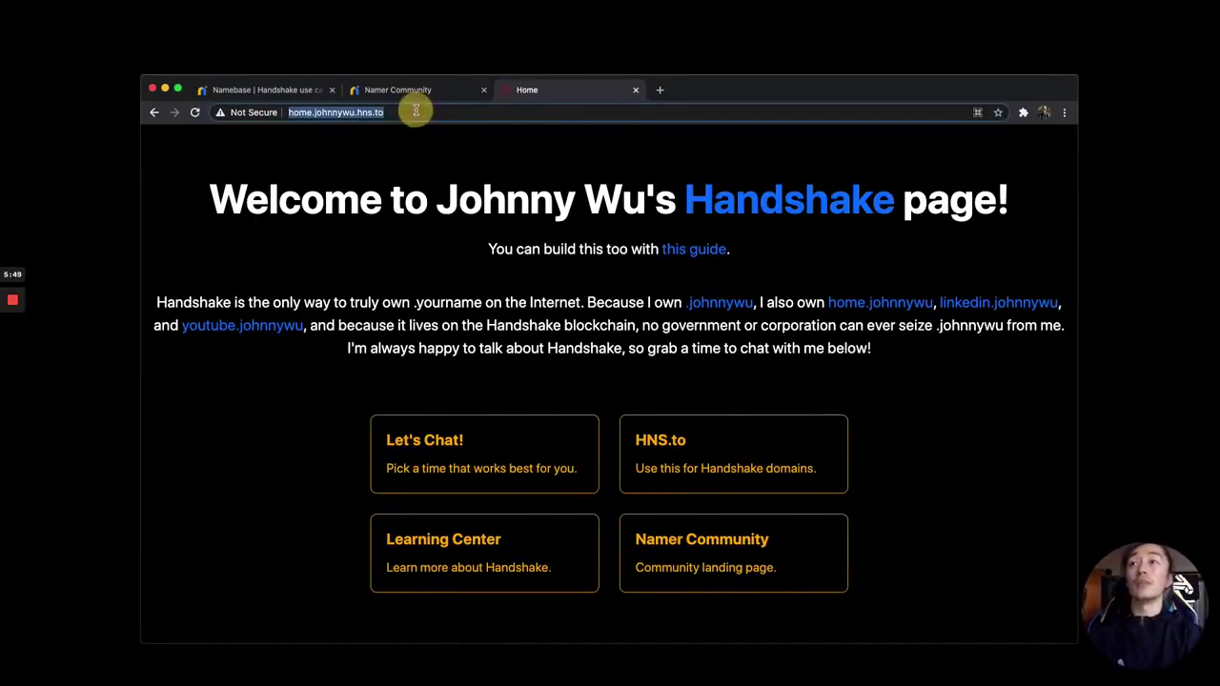
pyautogui.click(415, 111)
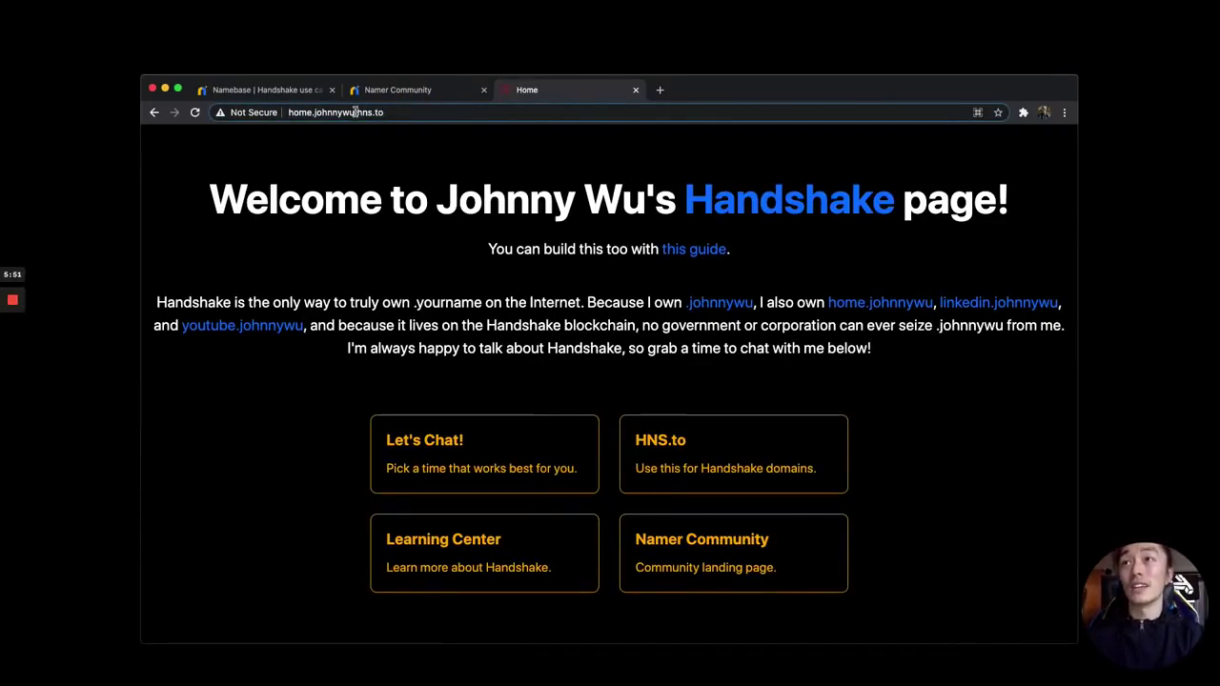
pyautogui.moveTo(357, 112); pyautogui.dragTo(430, 110)
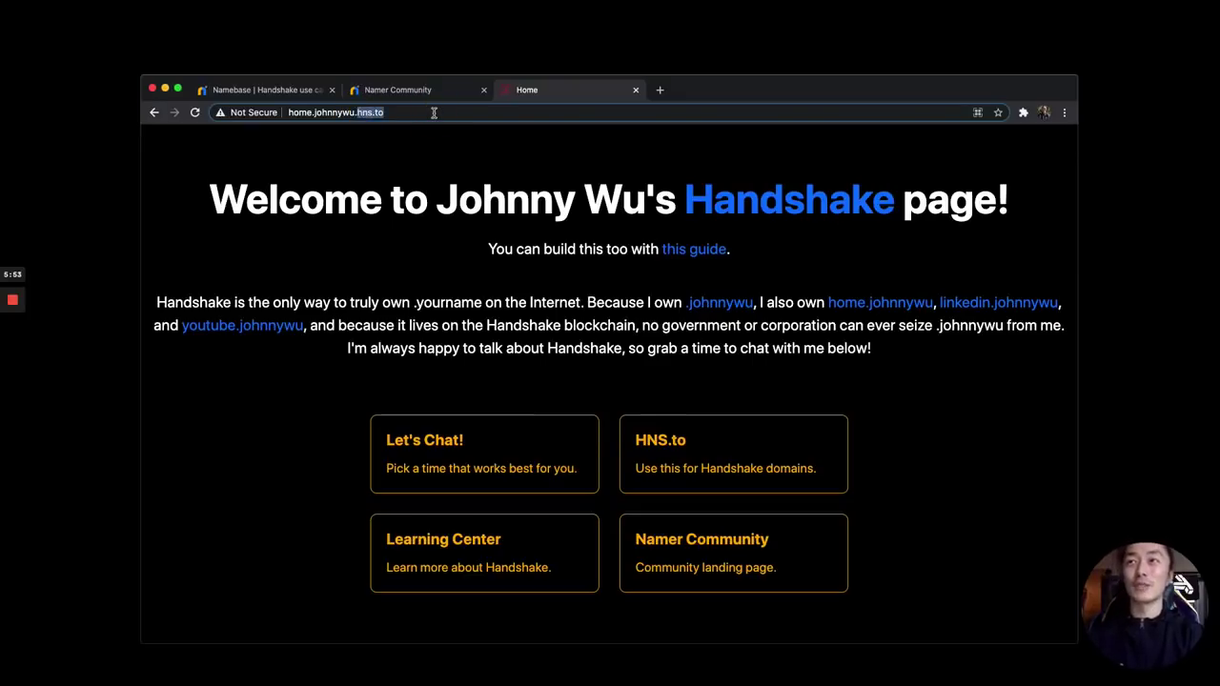
pyautogui.click(435, 111)
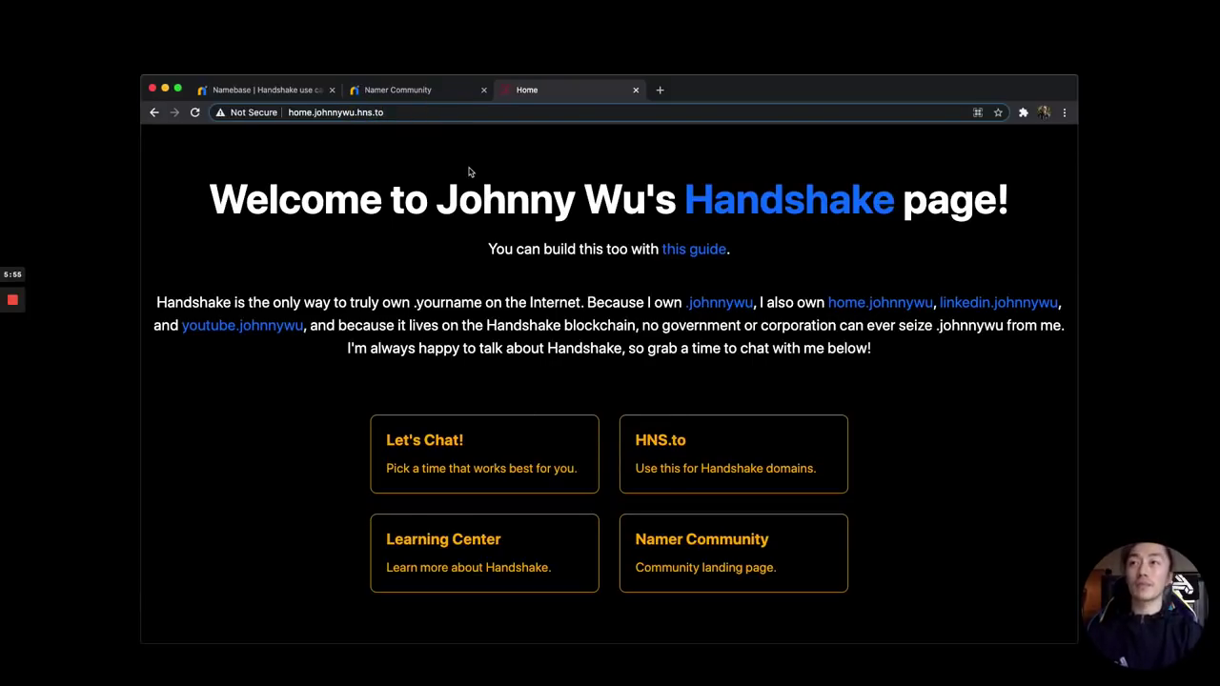
pyautogui.press('super+l')
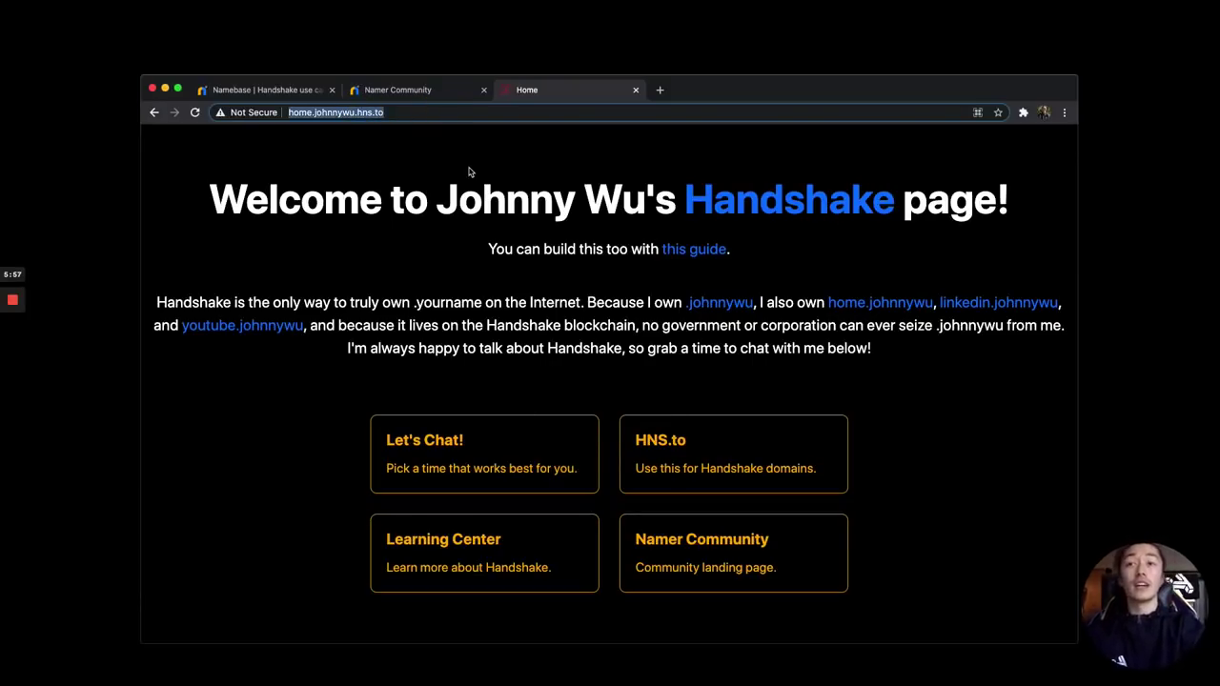
pyautogui.write('hn')
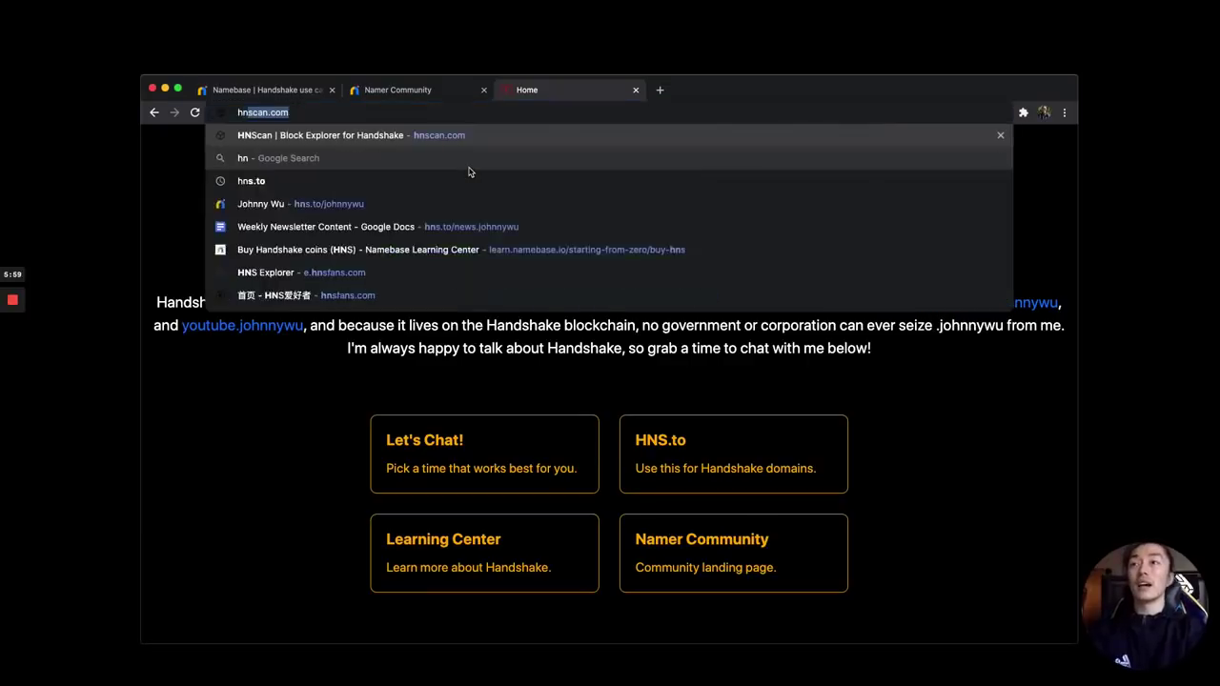
pyautogui.write('s.to/')
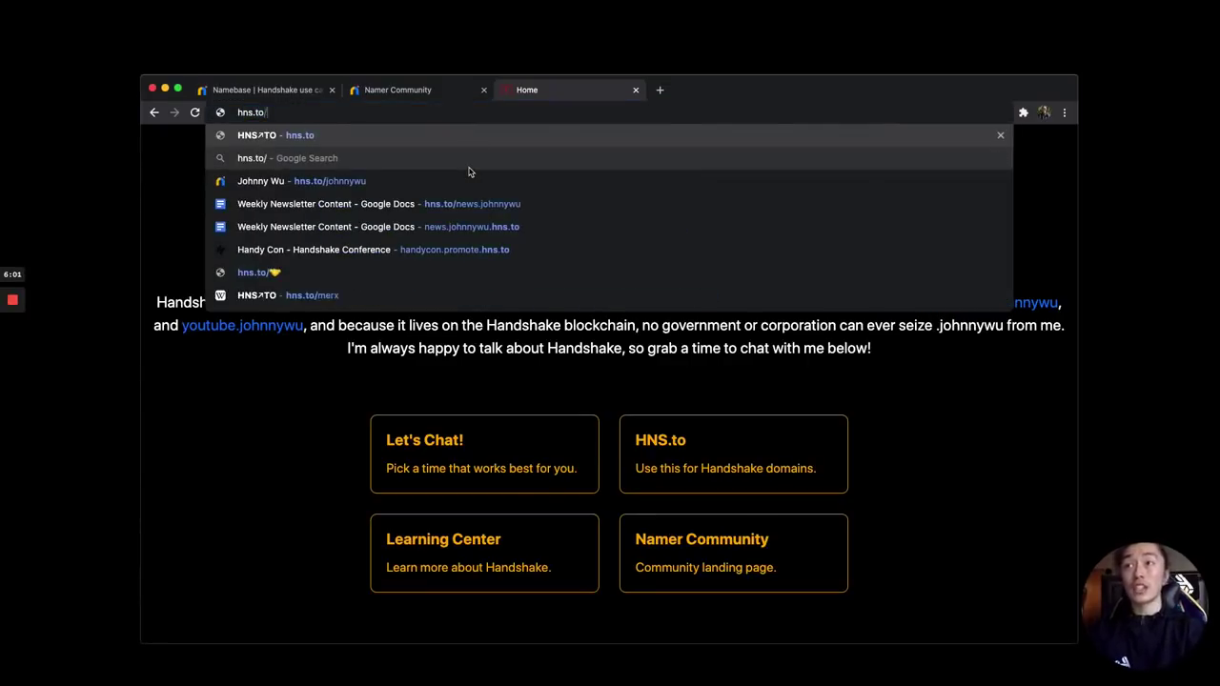
pyautogui.write('linkedin.johnnywu')
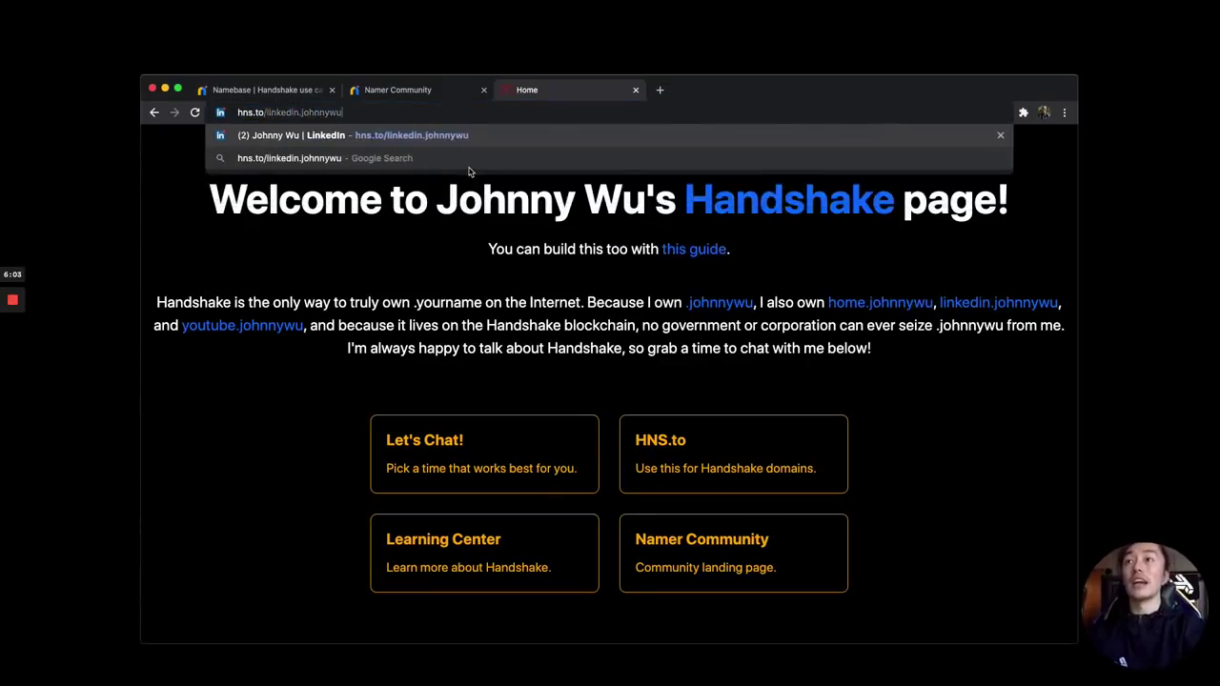
pyautogui.press('Return')
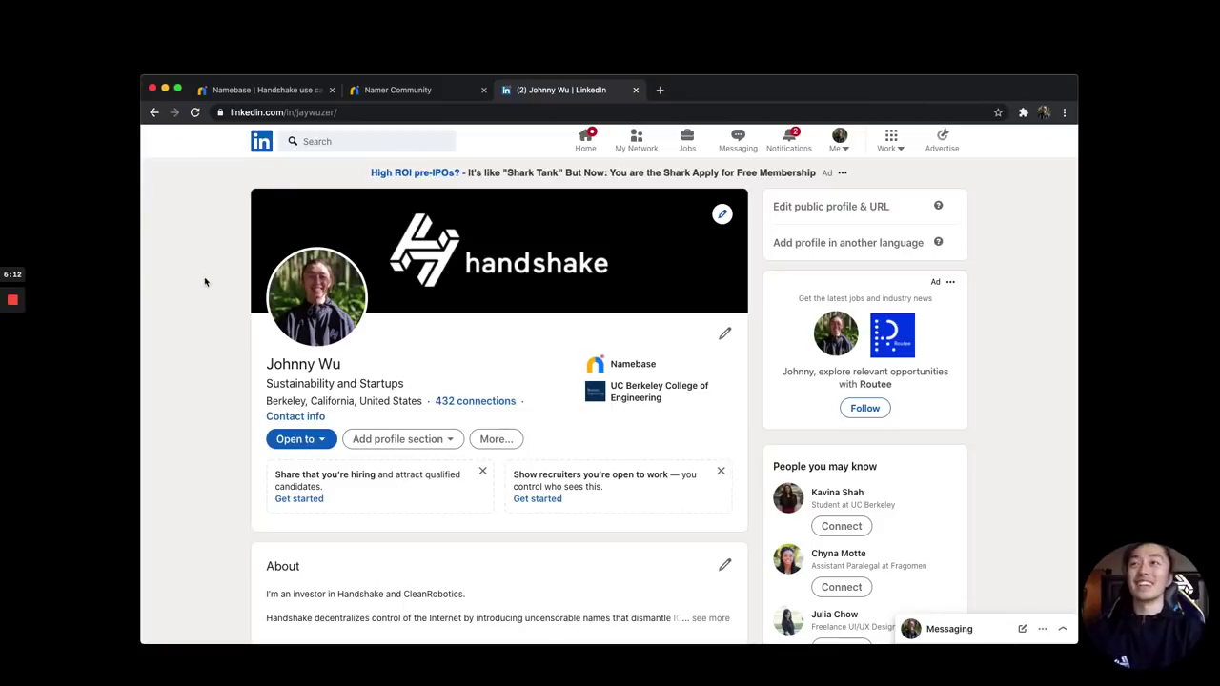
pyautogui.press('super+l')
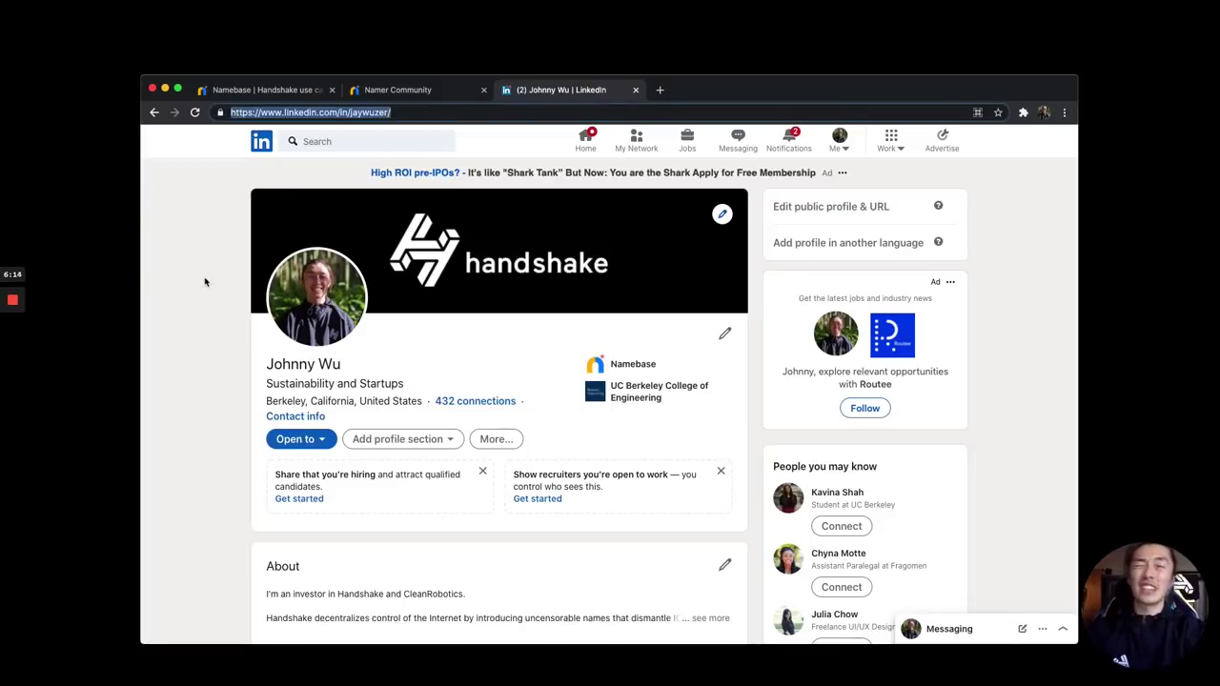
# Load home.johnnywu directly, then go to the HDNS site at hdns.io
pyautogui.write('home.johnnywu')
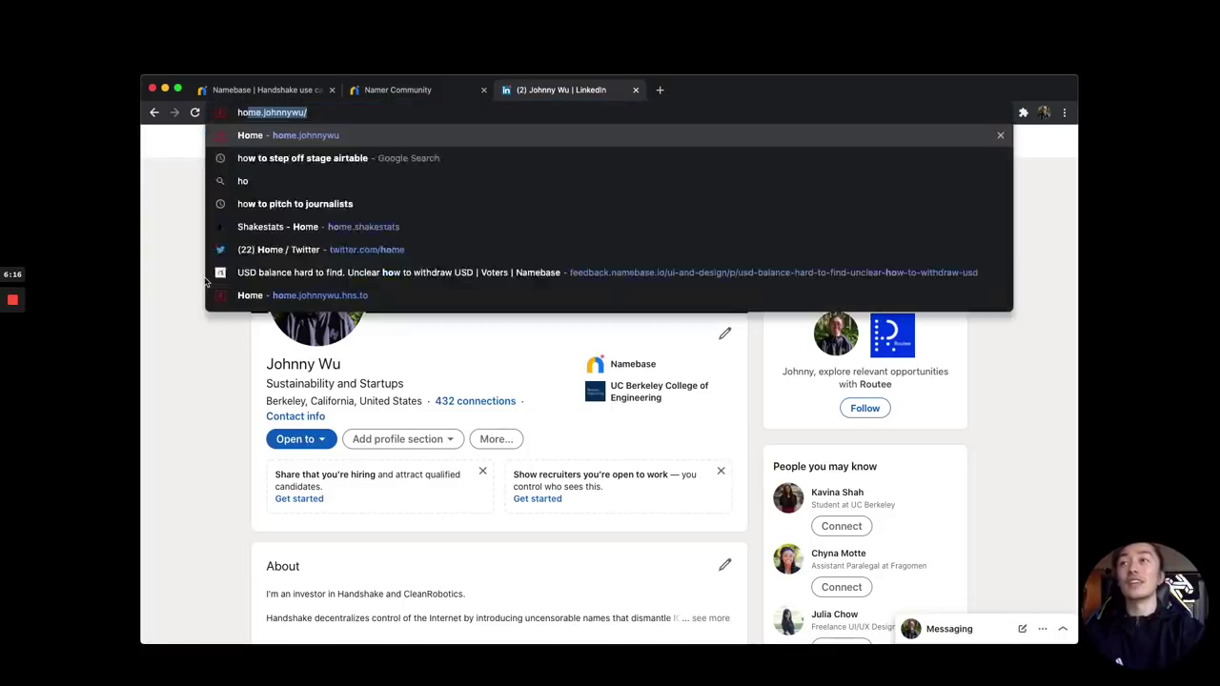
pyautogui.press('Return')
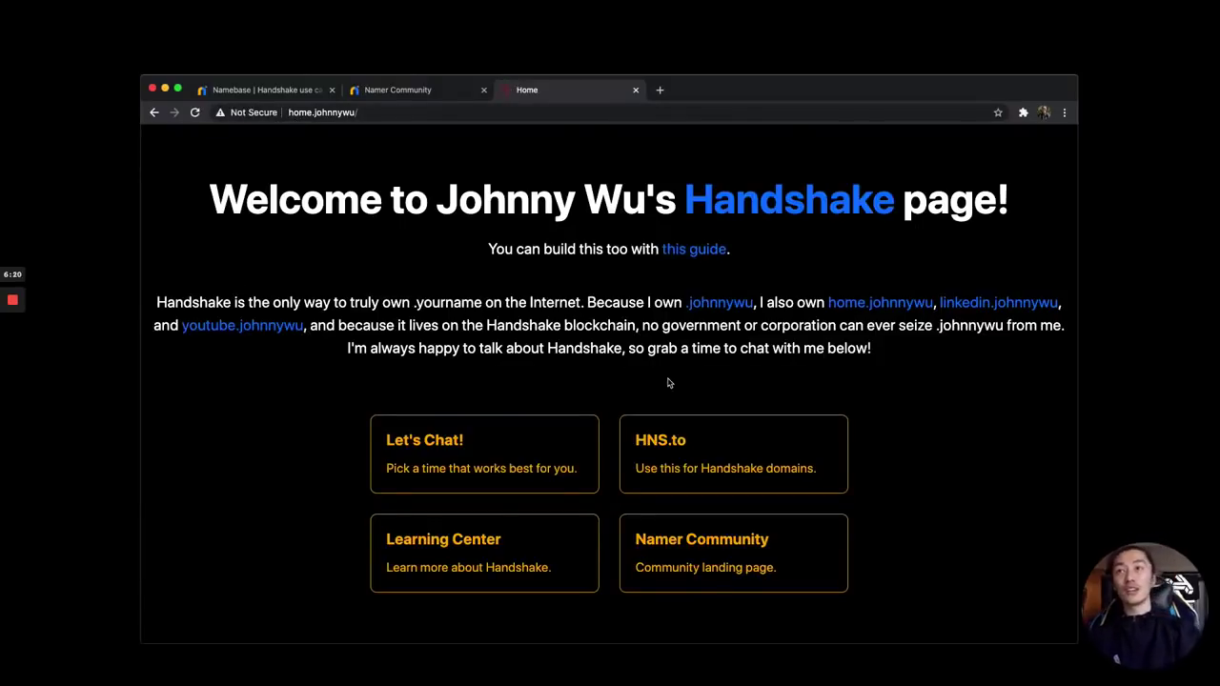
pyautogui.press('super+l')
pyautogui.write('hdns.')
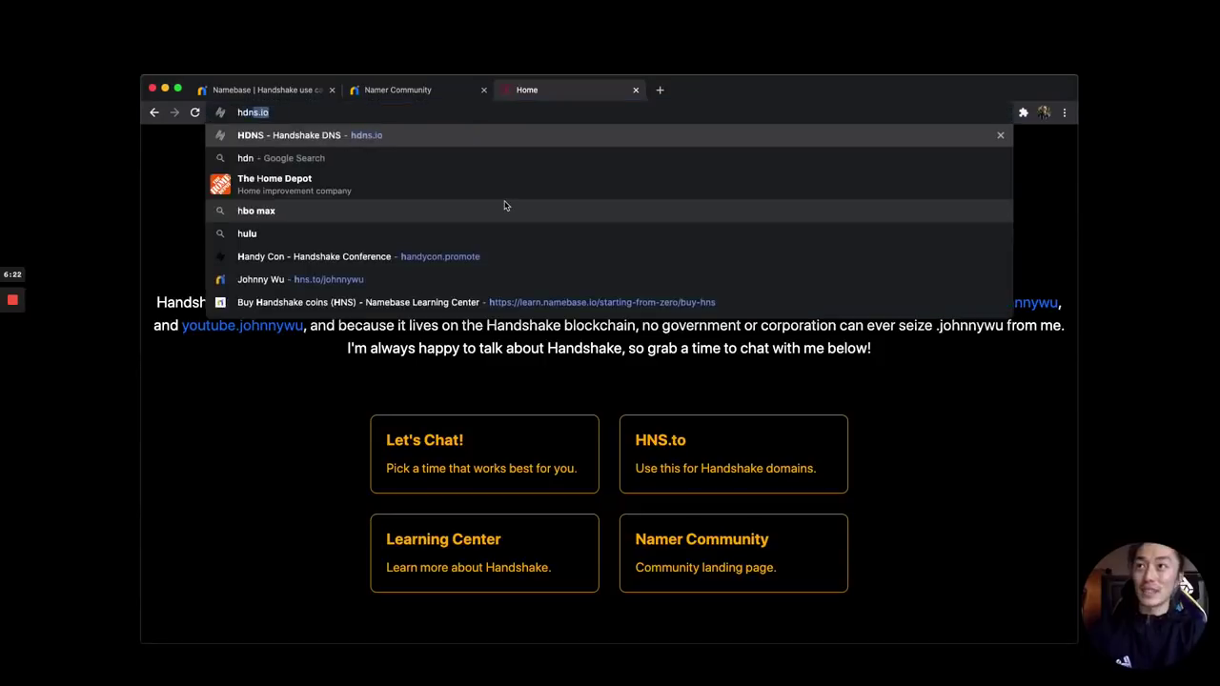
pyautogui.write('io')
pyautogui.press('Return')
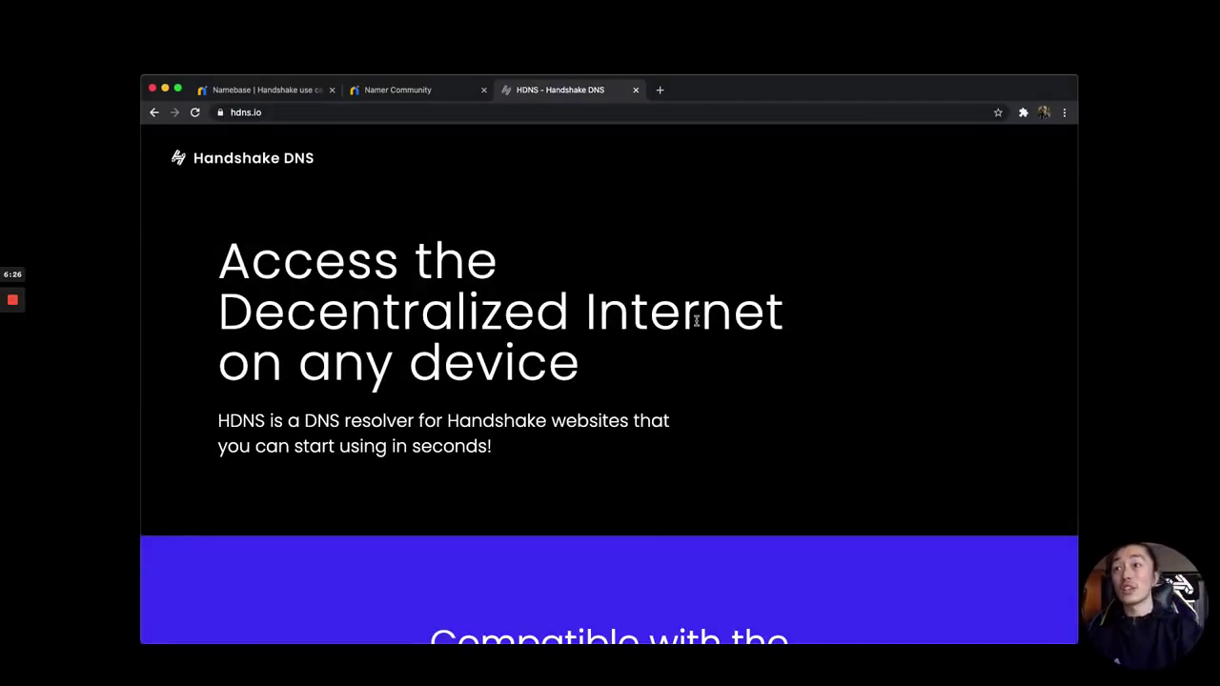
# Scroll to the resolver addresses, copy 103.196.38.38, and bring up System Preferences
pyautogui.scroll(-10, 697, 320)
pyautogui.scroll(-15, 697, 320)
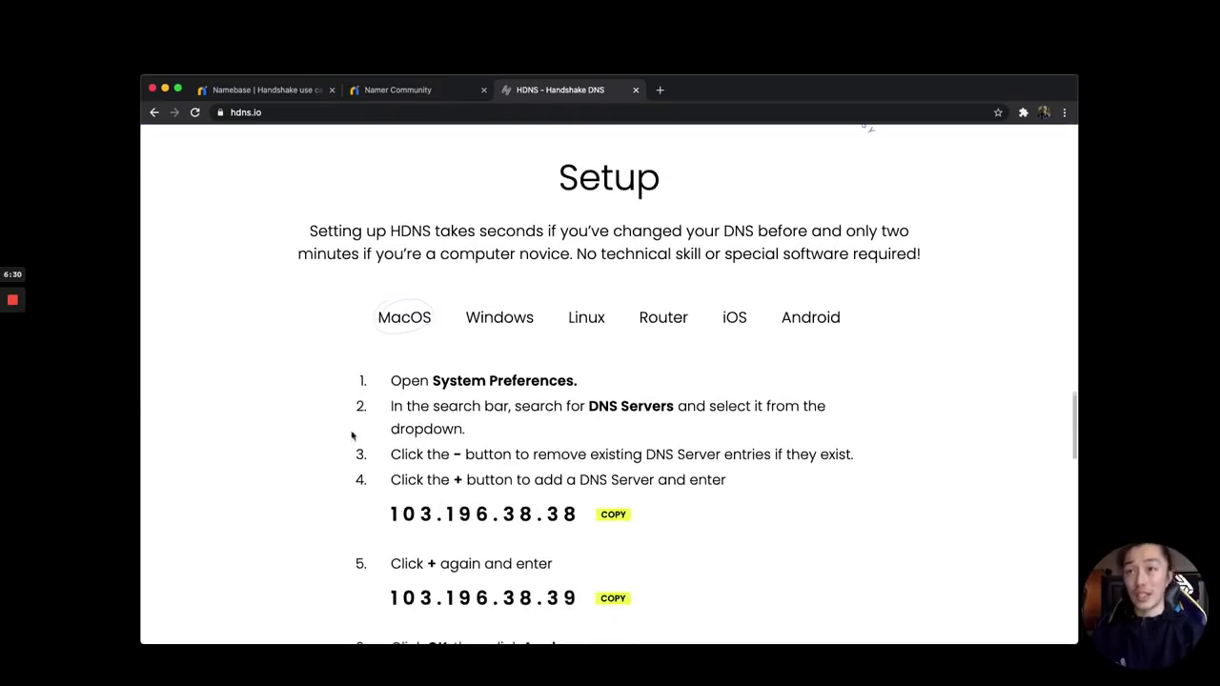
pyautogui.scroll(-6, 711, 434)
pyautogui.scroll(-10, 711, 433)
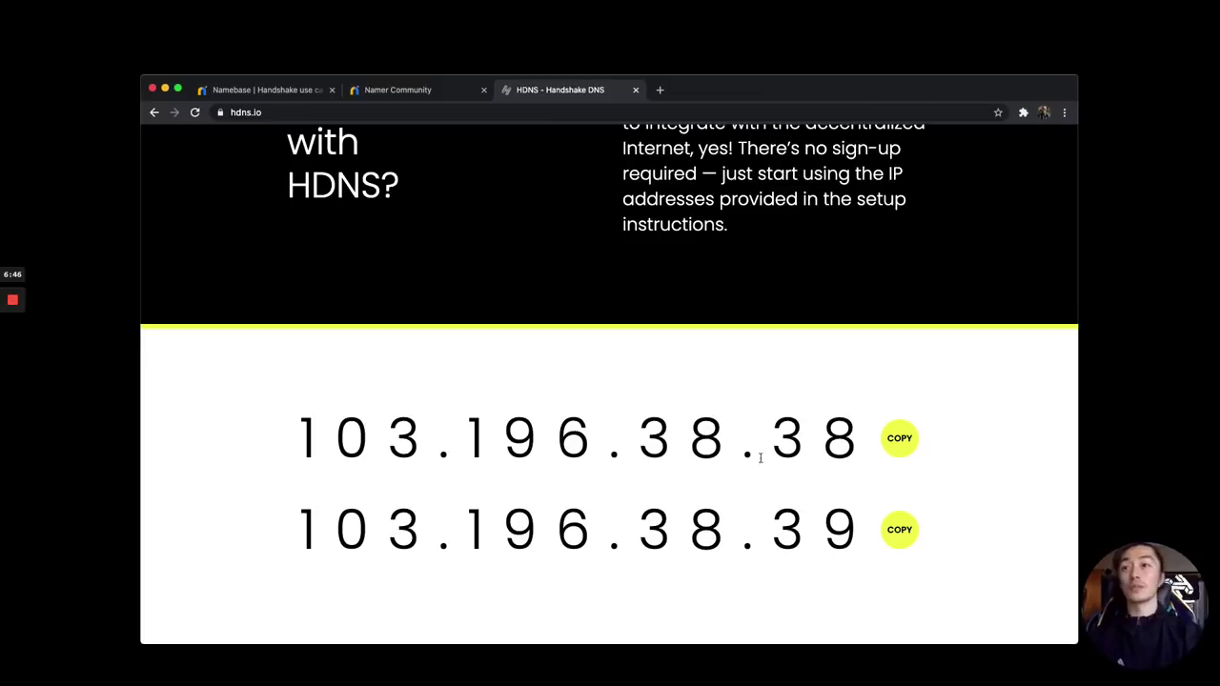
pyautogui.click(900, 442)
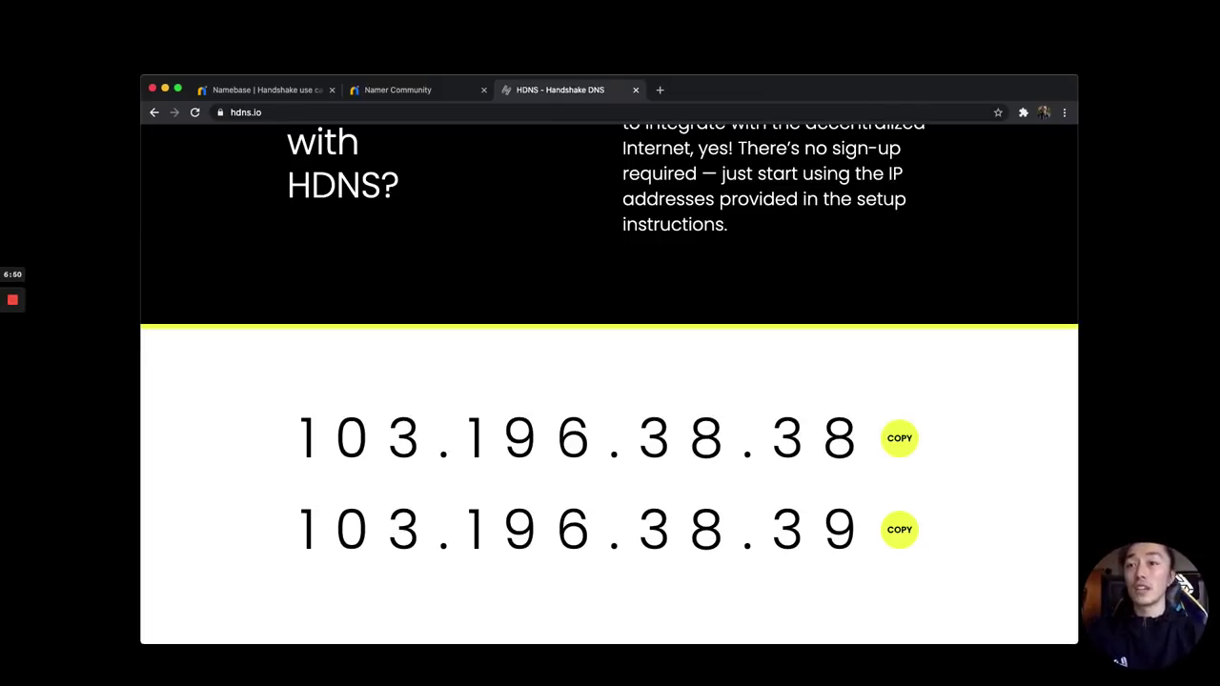
pyautogui.click(532, 310)
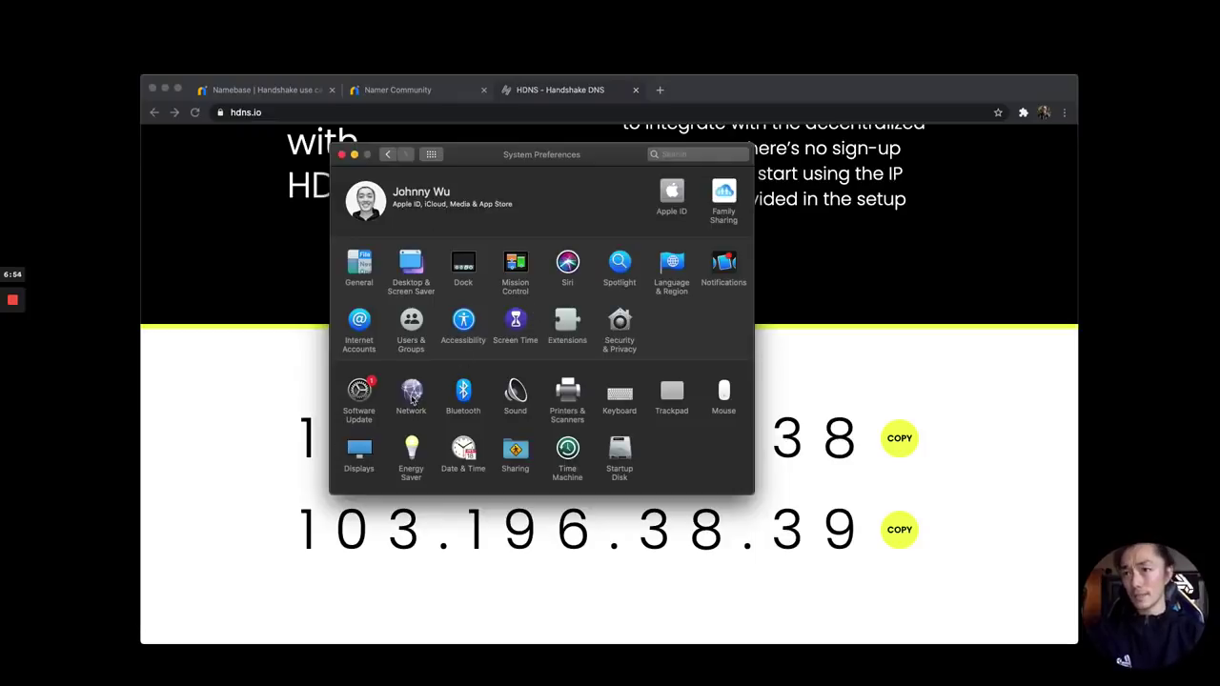
# Check that Wi‑Fi DNS lists 103.196.38.38, .39 and .40, then cancel and close Network
pyautogui.click(411, 398)
pyautogui.click(684, 452)
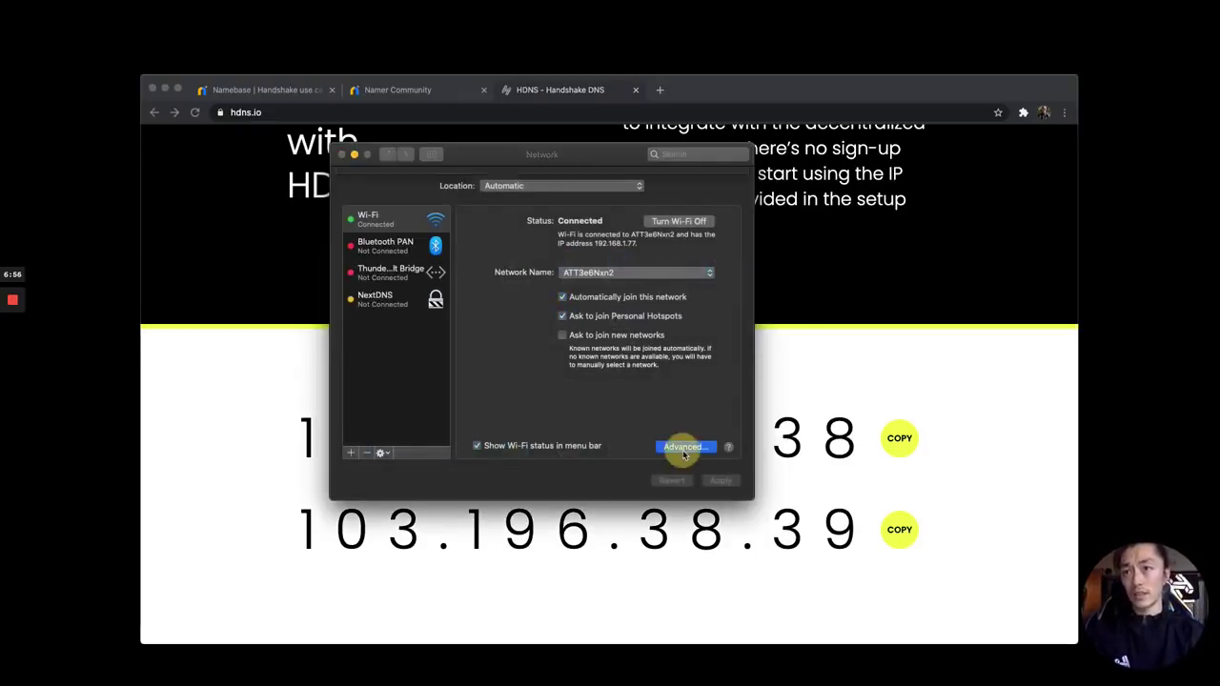
pyautogui.click(496, 209)
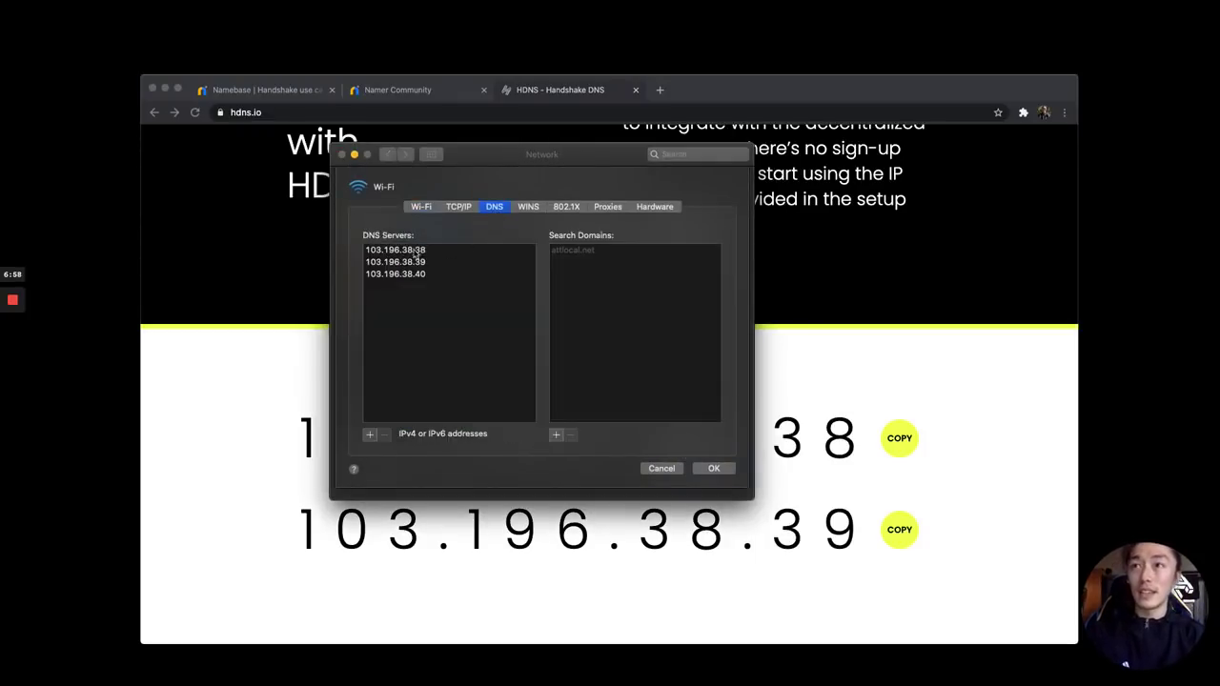
pyautogui.moveTo(568, 154); pyautogui.dragTo(890, 57)
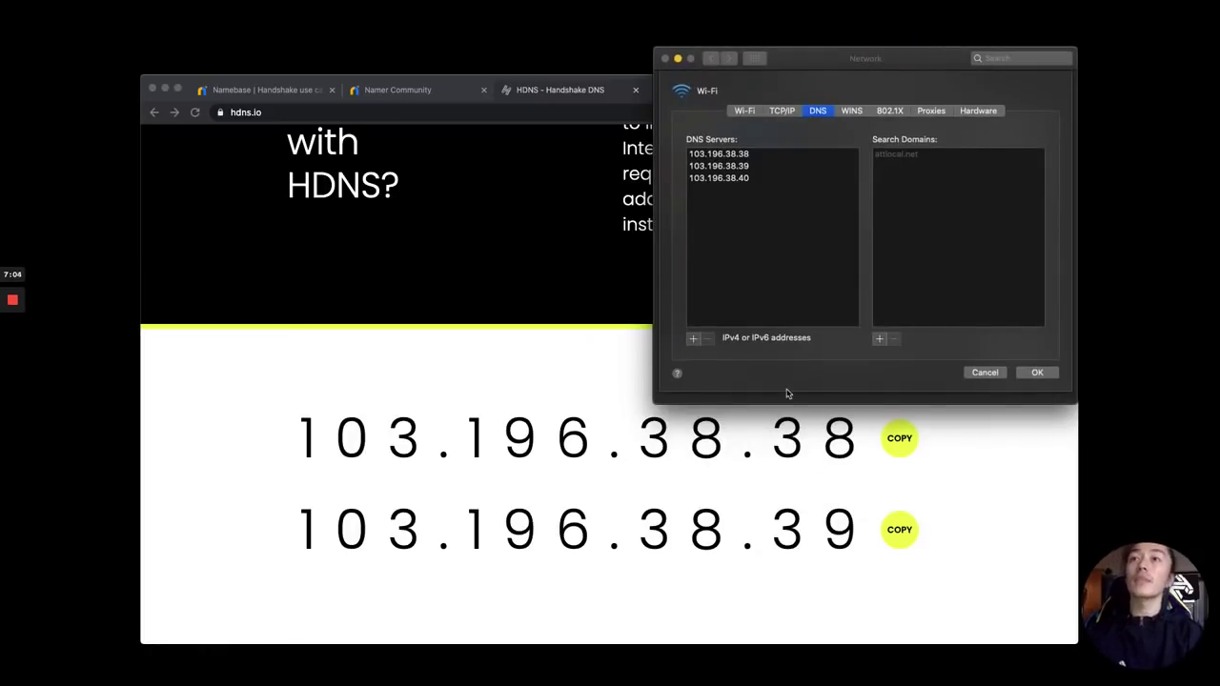
pyautogui.click(736, 197)
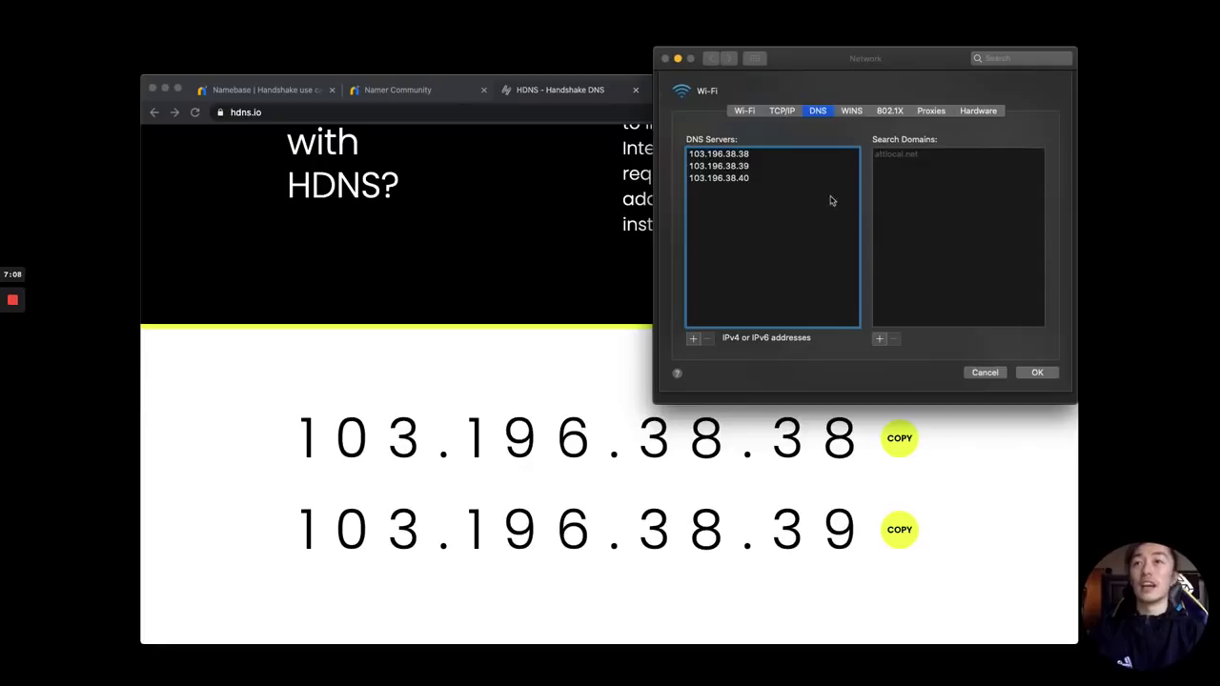
pyautogui.click(985, 376)
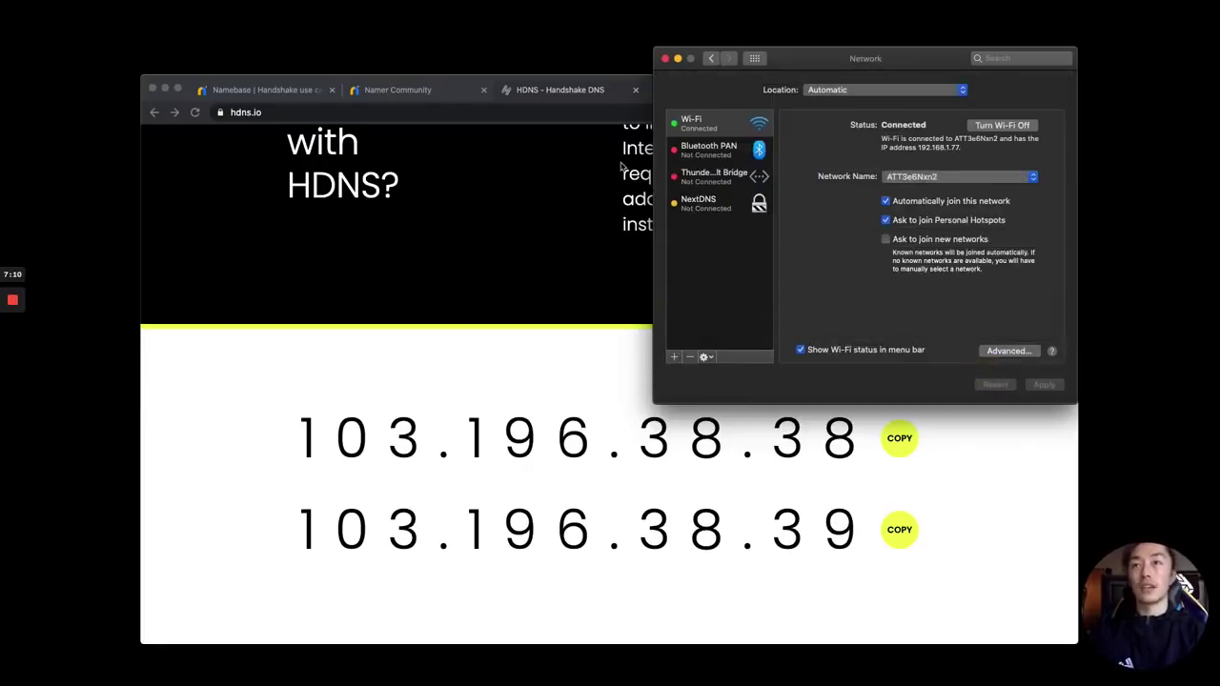
pyautogui.click(665, 58)
# Replace hdns.io with the google.com homepage in the current tab
pyautogui.press('super+l')
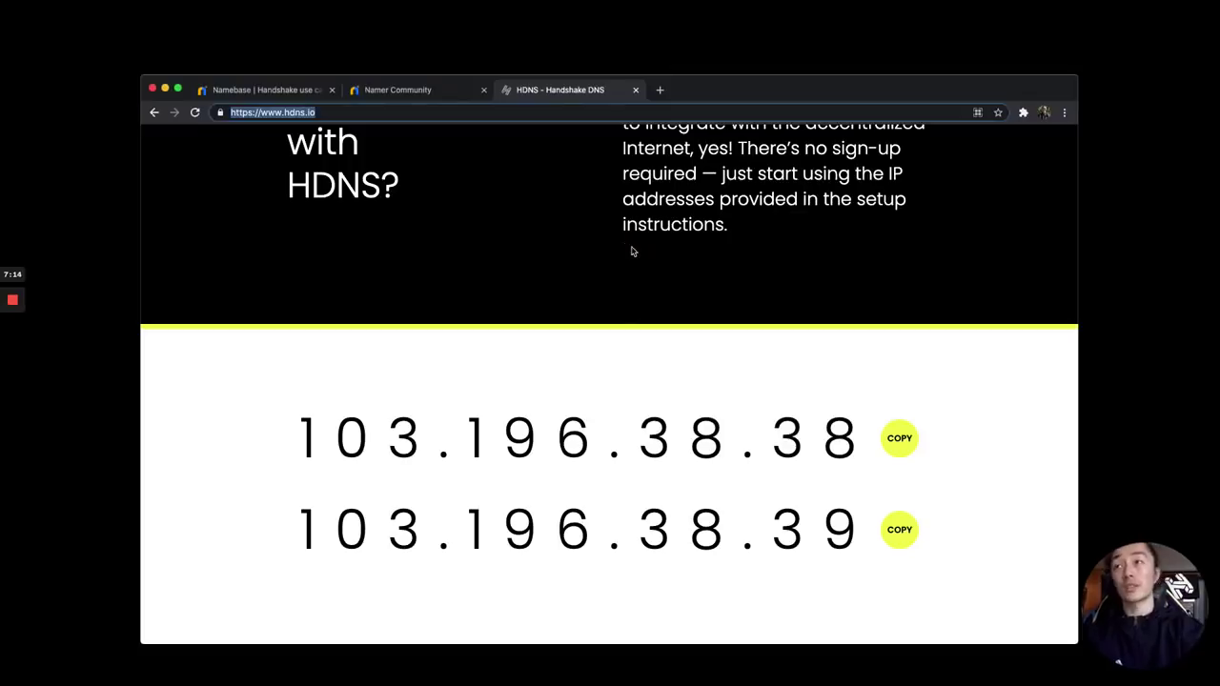
pyautogui.write('googl')
pyautogui.press('Return')
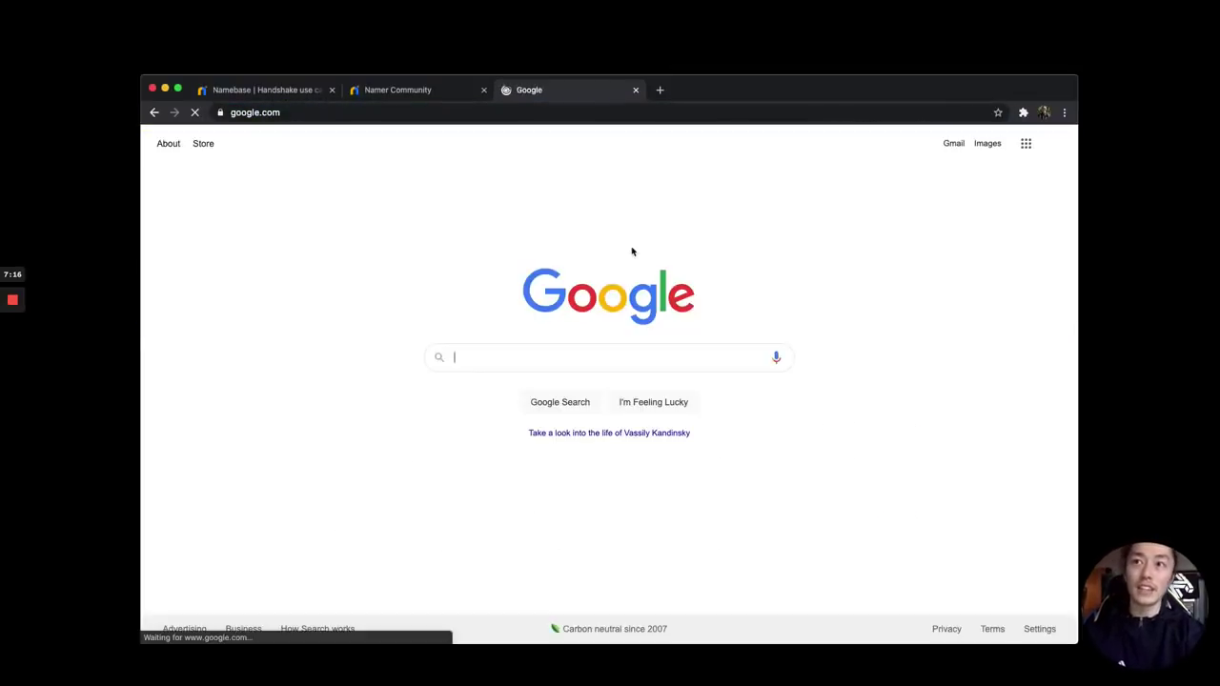
pyautogui.press('super+l')
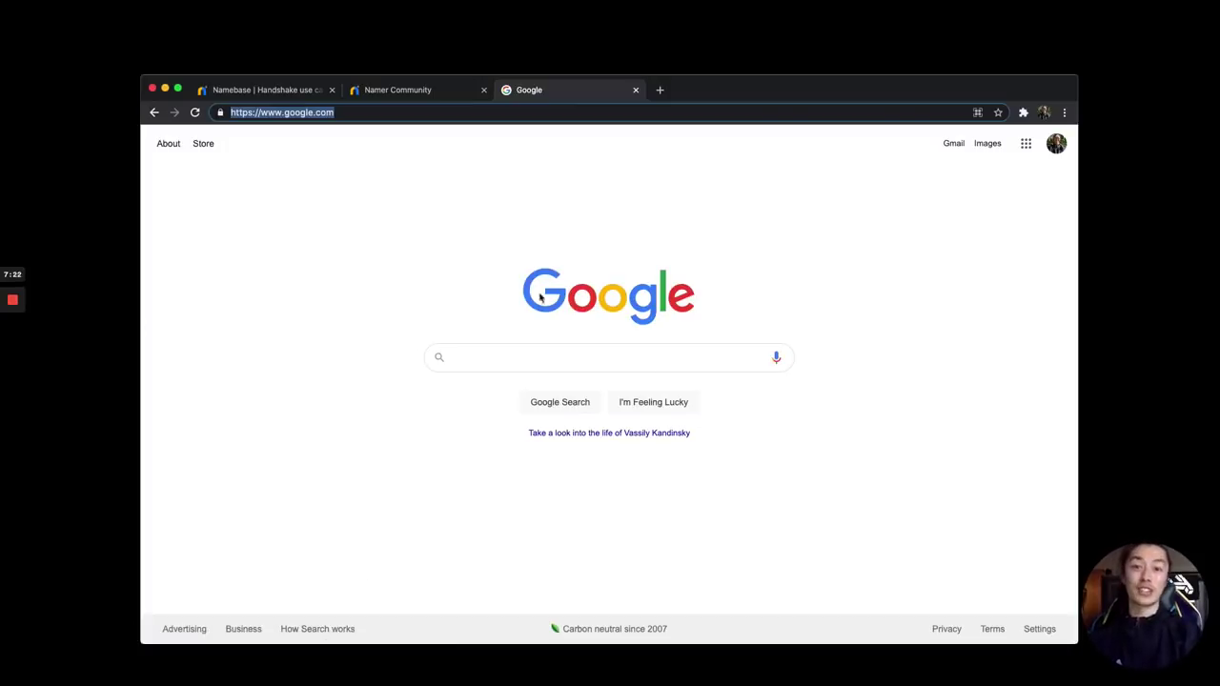
pyautogui.click(426, 272)
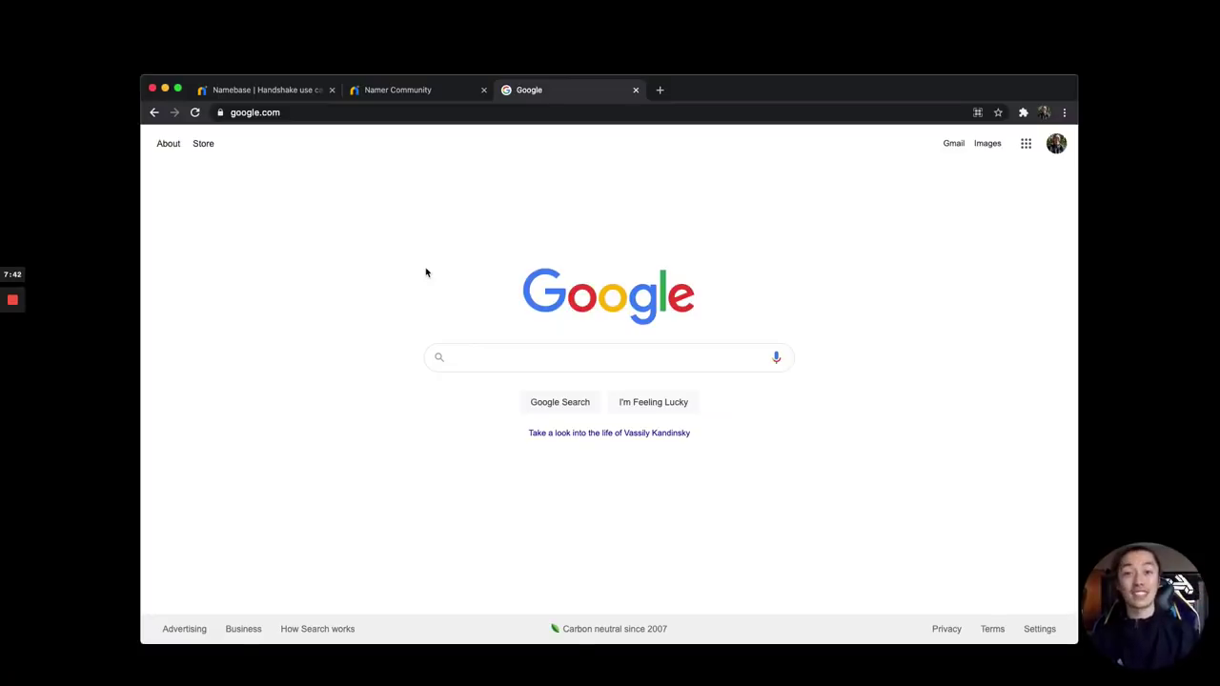
# Close the Google tab, view the Puma Browser homepage in a new tab, then close it
pyautogui.press('super+w')
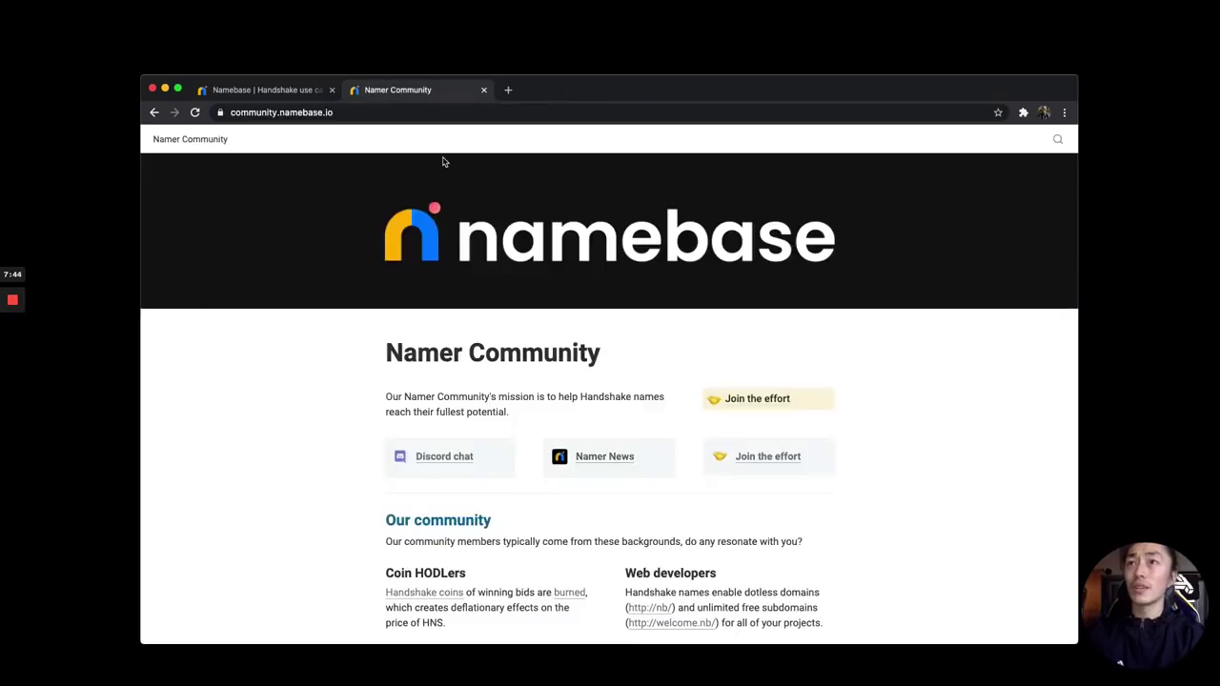
pyautogui.press('super+t')
pyautogui.write('puma')
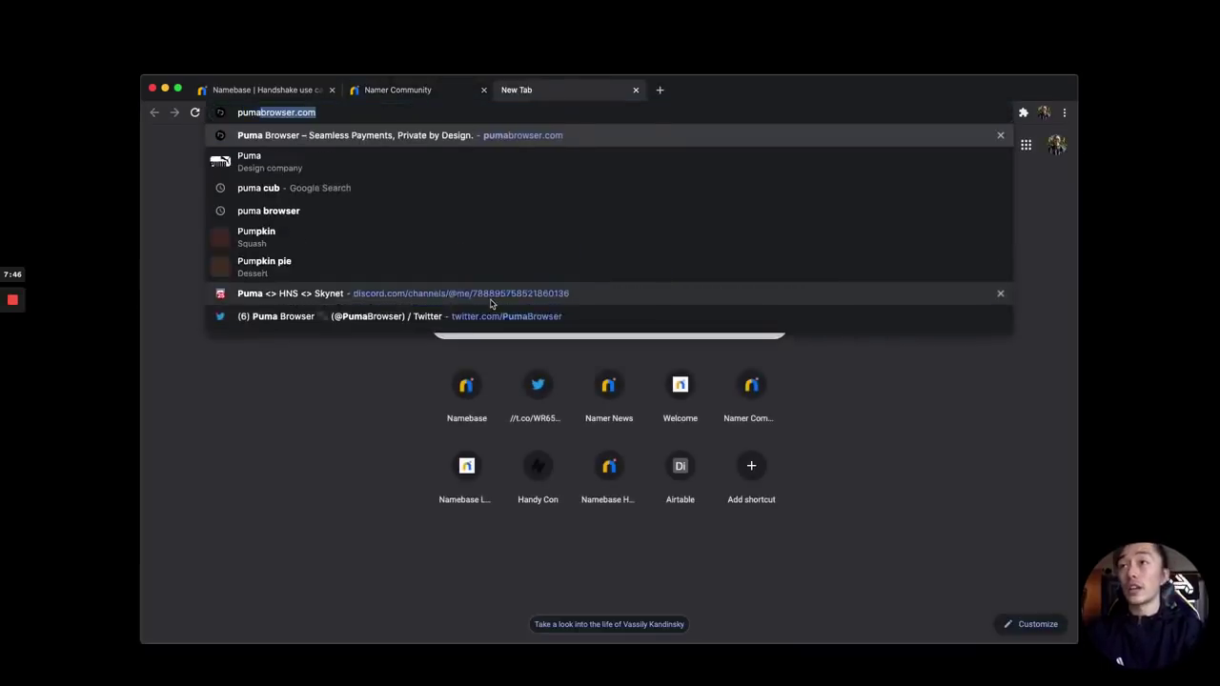
pyautogui.press('Return')
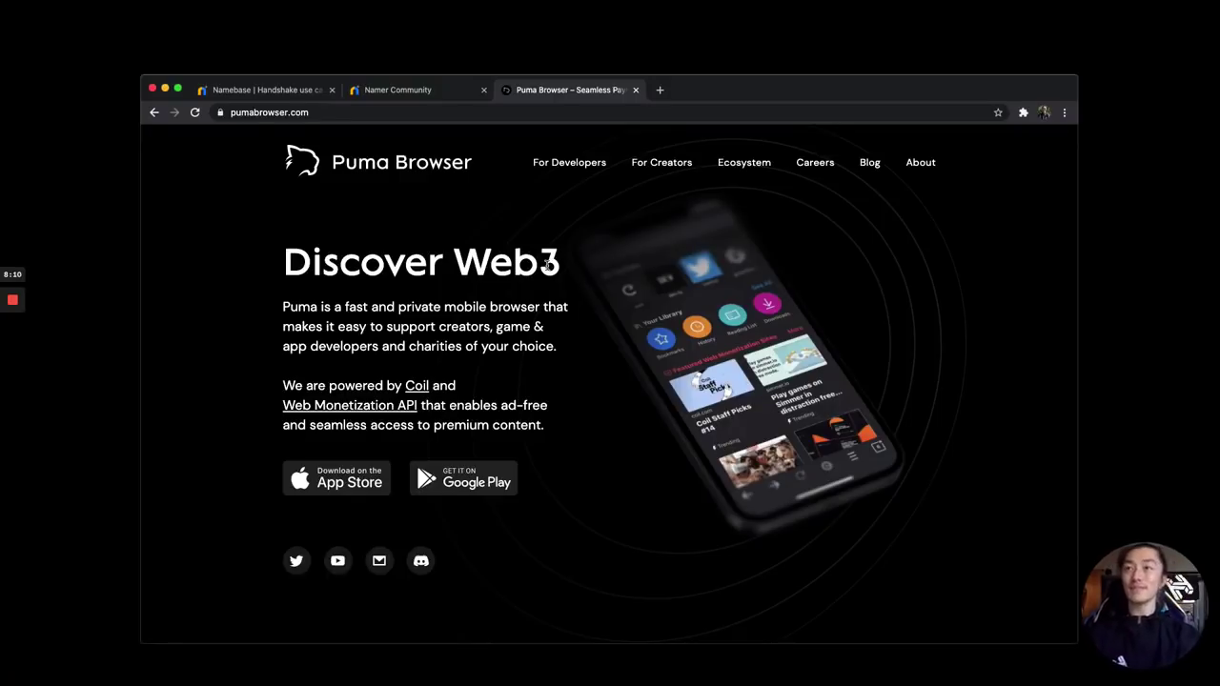
pyautogui.press('super+w')
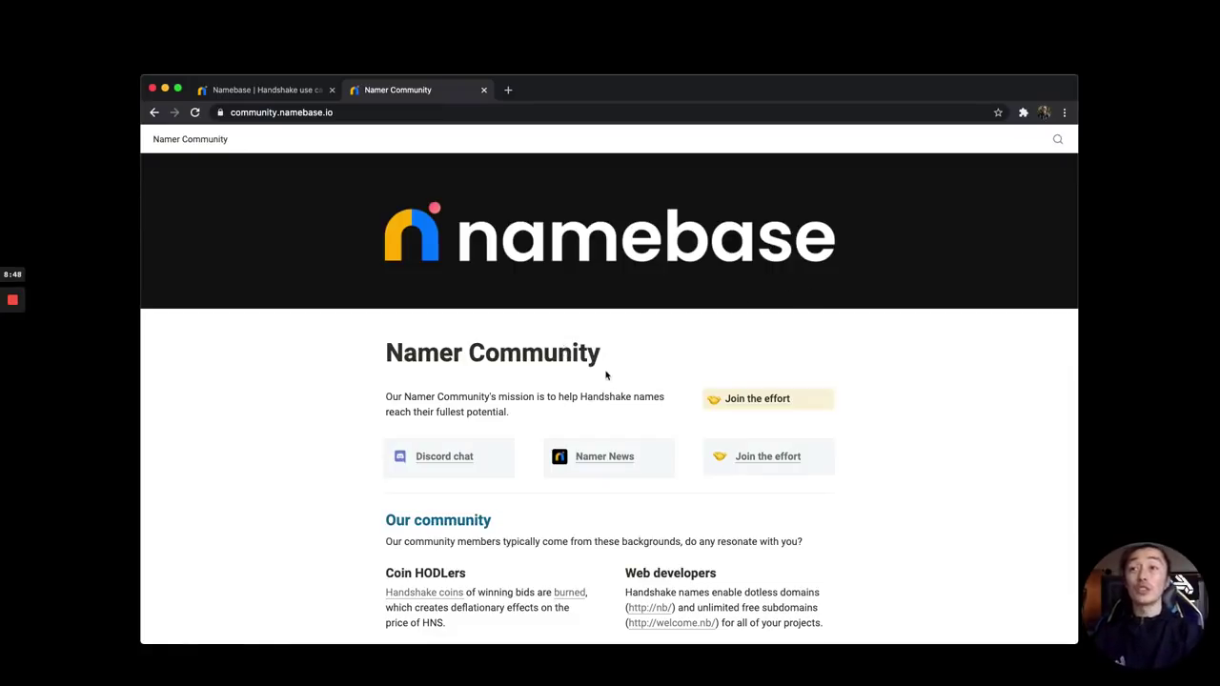
# Open Join the effort, scroll through the Directors table, then return to Join the effort
pyautogui.click(772, 403)
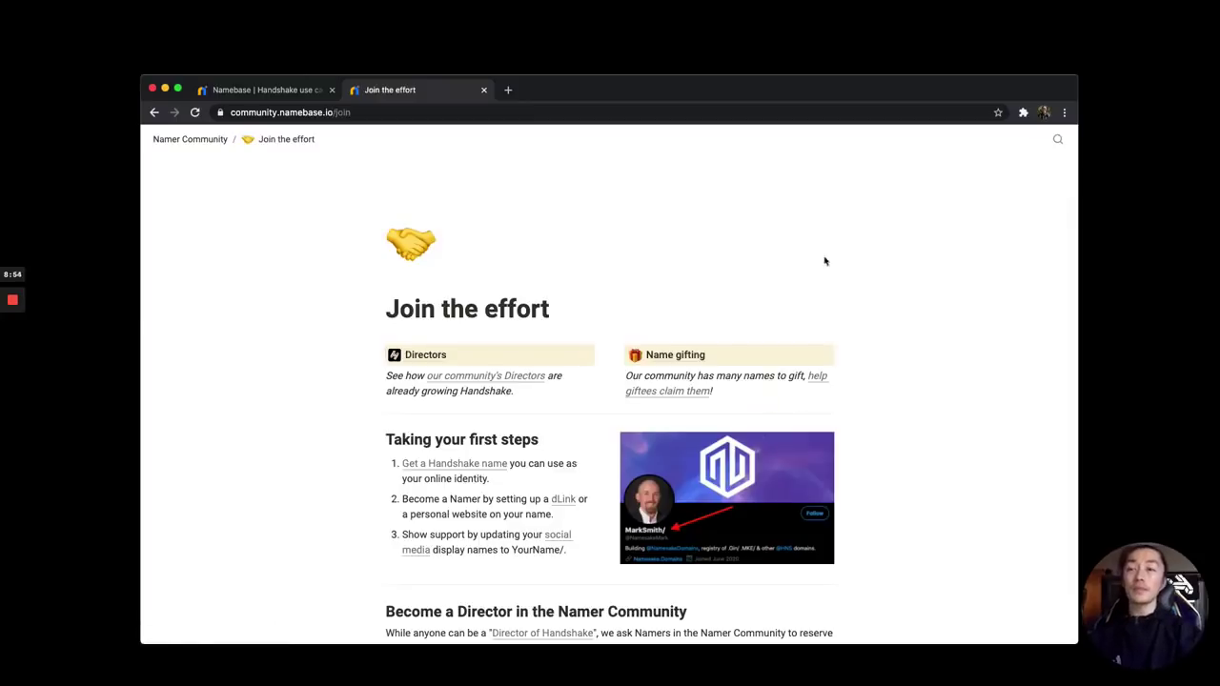
pyautogui.scroll(-3, 871, 276)
pyautogui.scroll(-3, 870, 276)
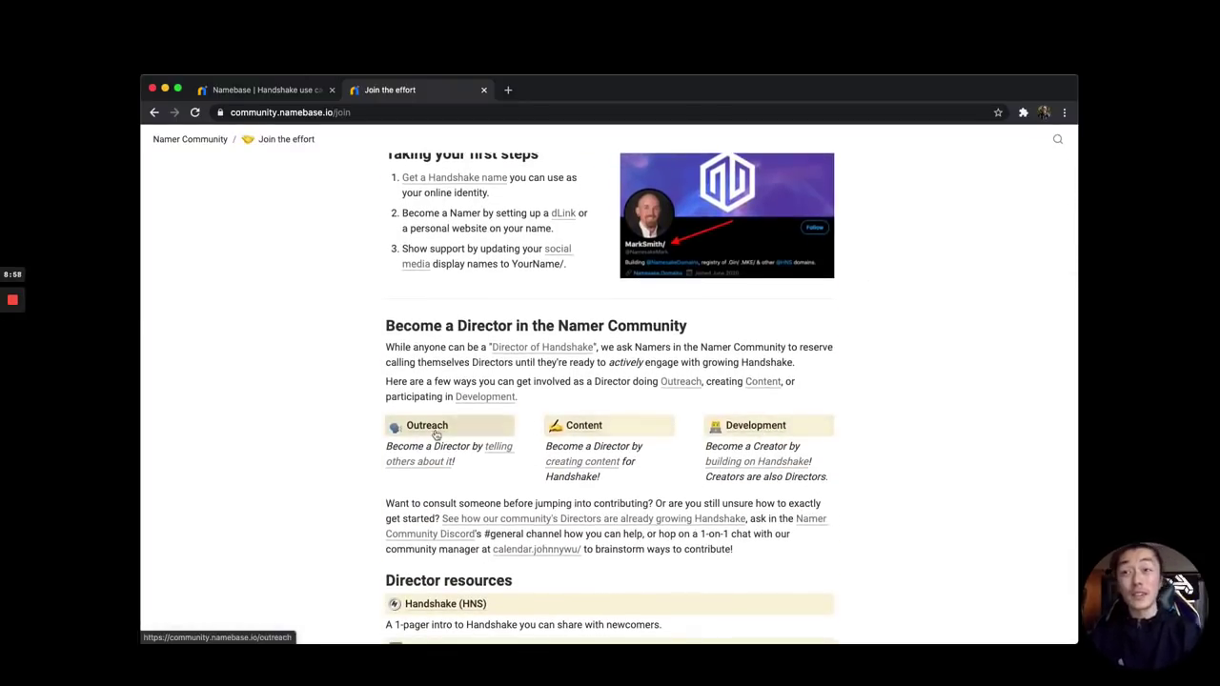
pyautogui.scroll(7, 368, 515)
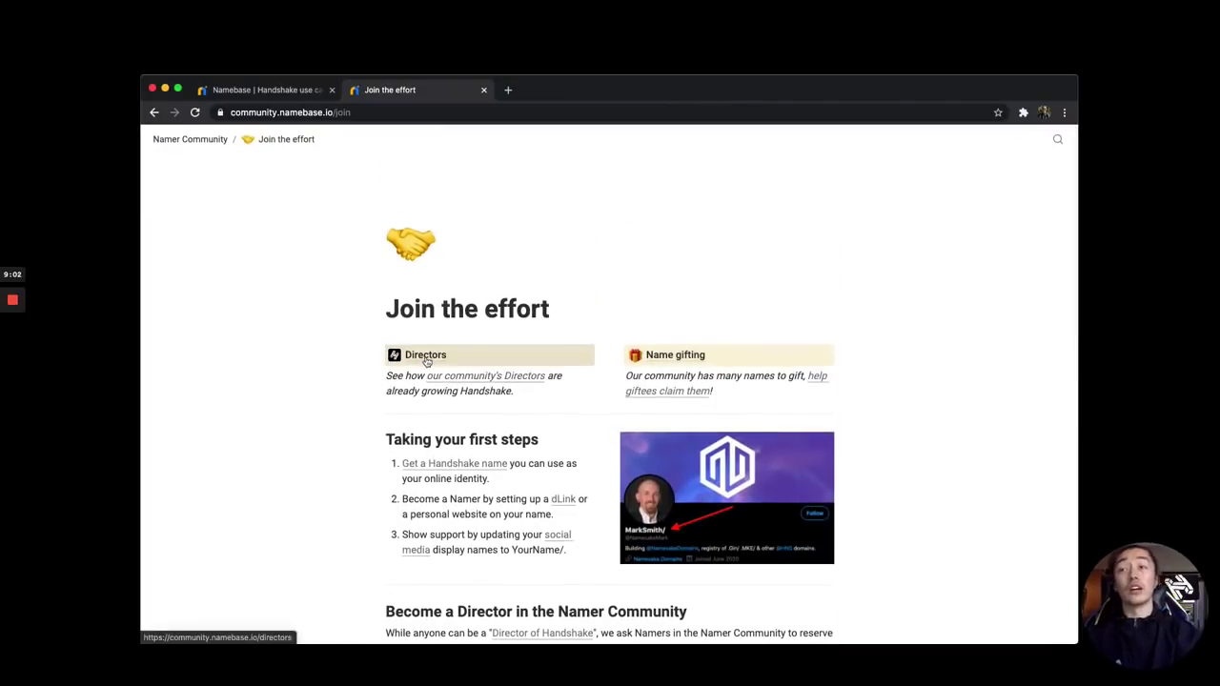
pyautogui.click(427, 356)
pyautogui.scroll(-3, 510, 391)
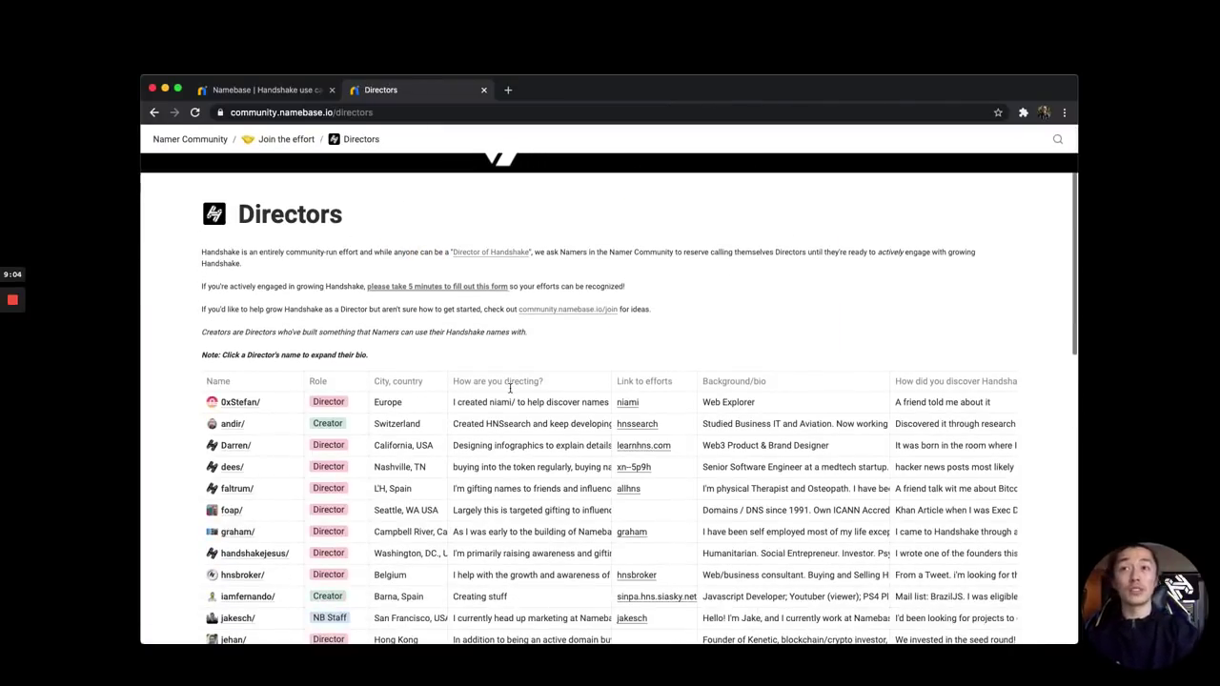
pyautogui.scroll(-4, 374, 410)
pyautogui.scroll(-10, 374, 410)
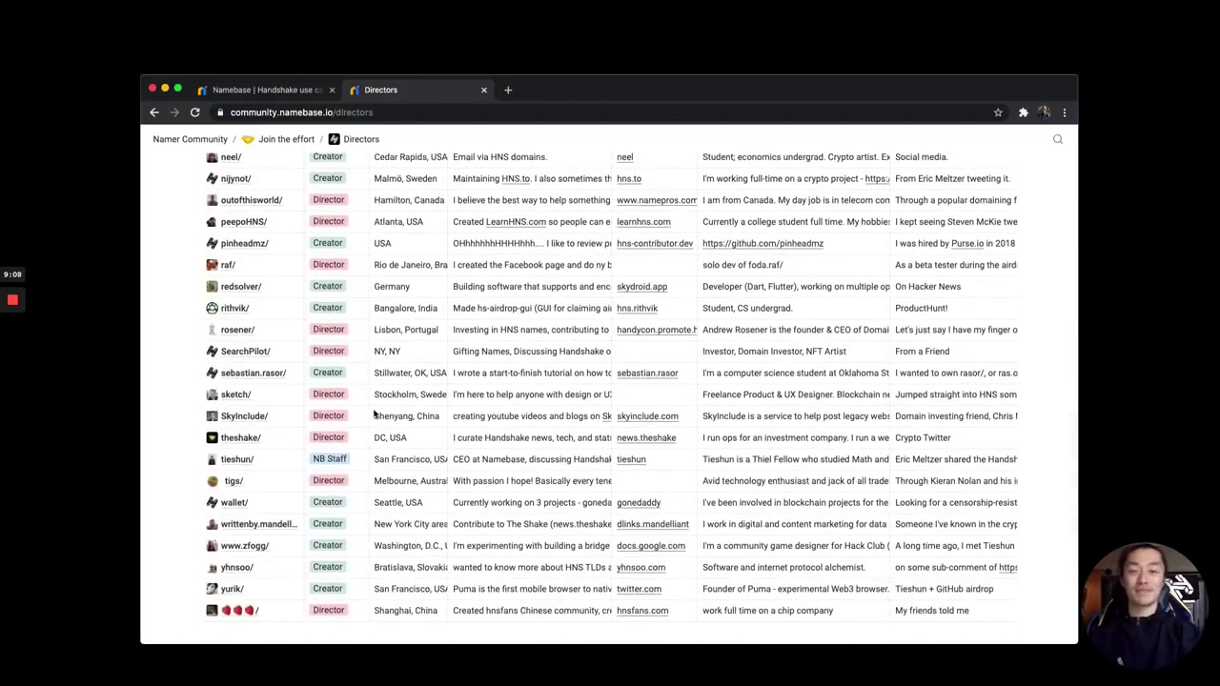
pyautogui.press('super+bracketleft')
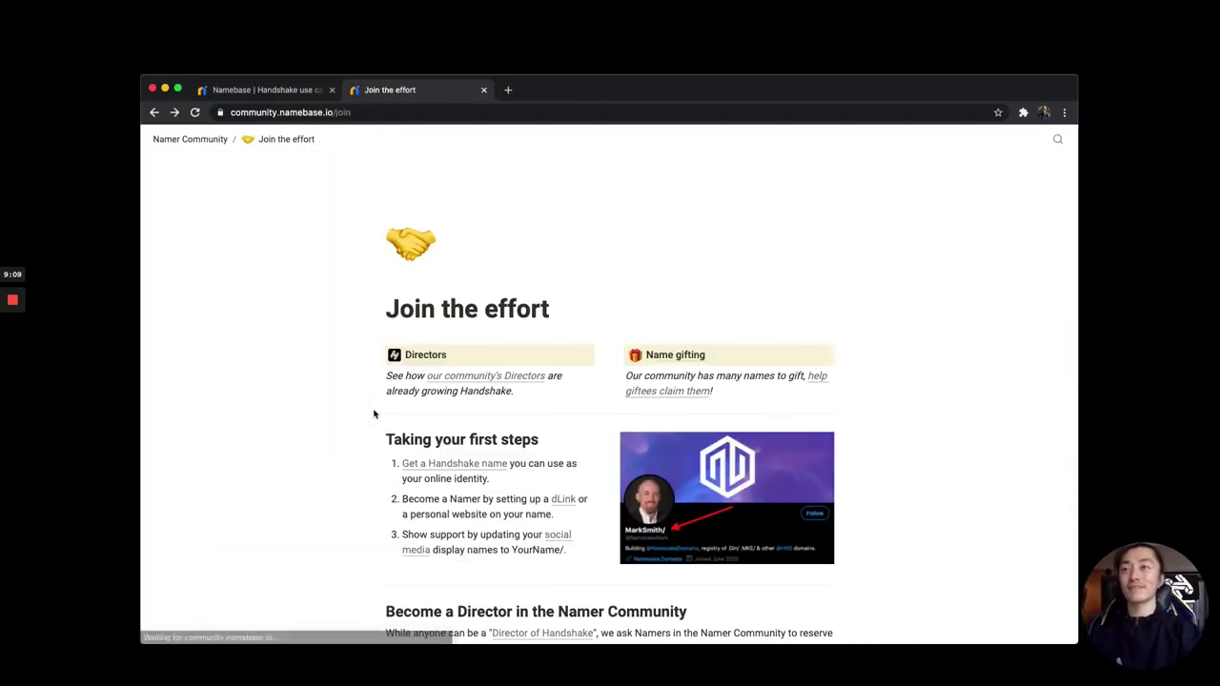
# Open Name gifting, inspect gifted-name cells C4 and D4 in the sheet, and scroll the tweets
pyautogui.click(688, 362)
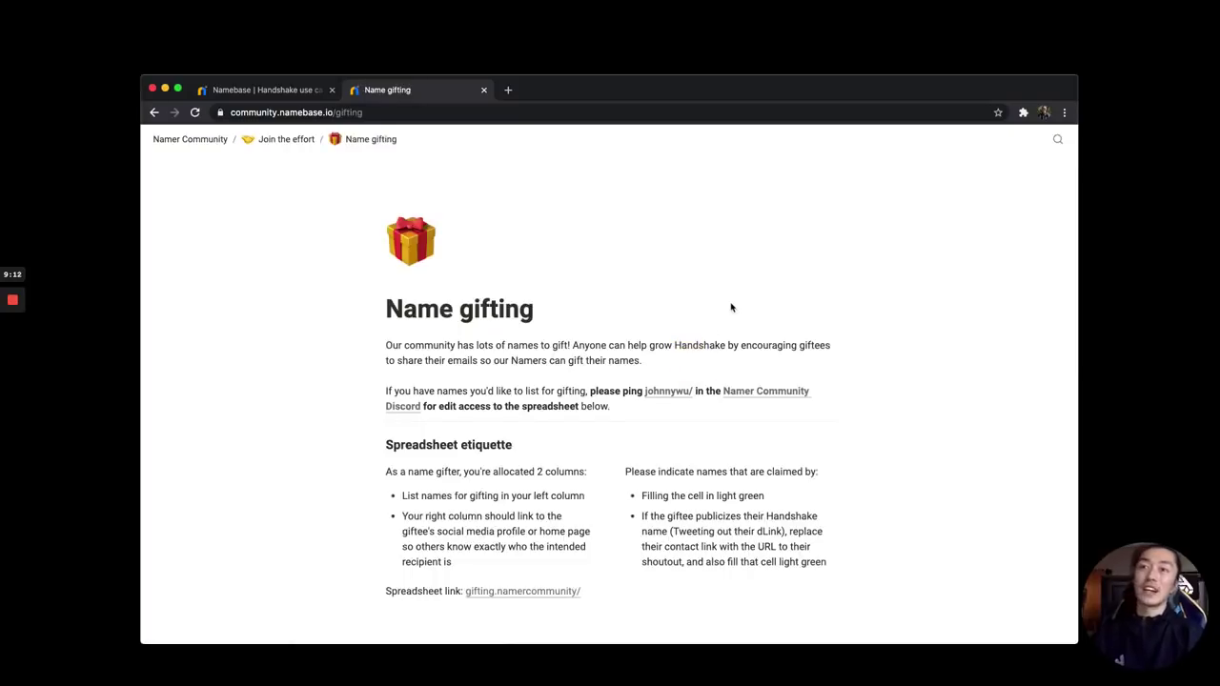
pyautogui.scroll(-5, 899, 330)
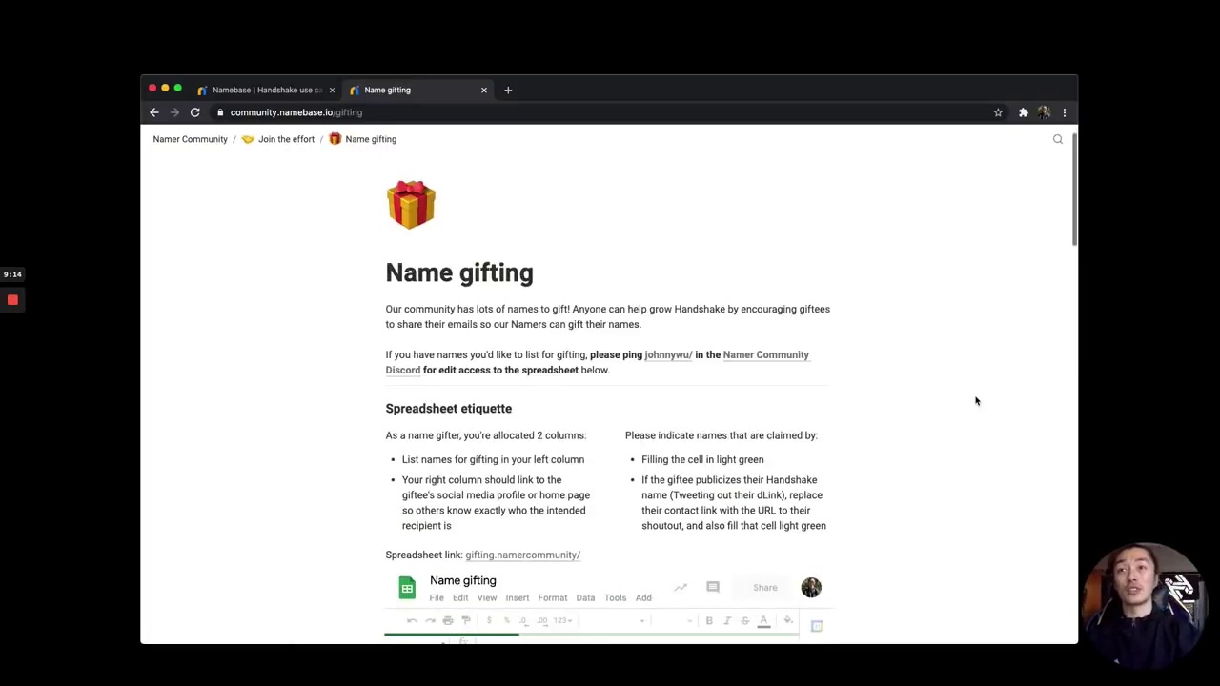
pyautogui.scroll(-3, 976, 401)
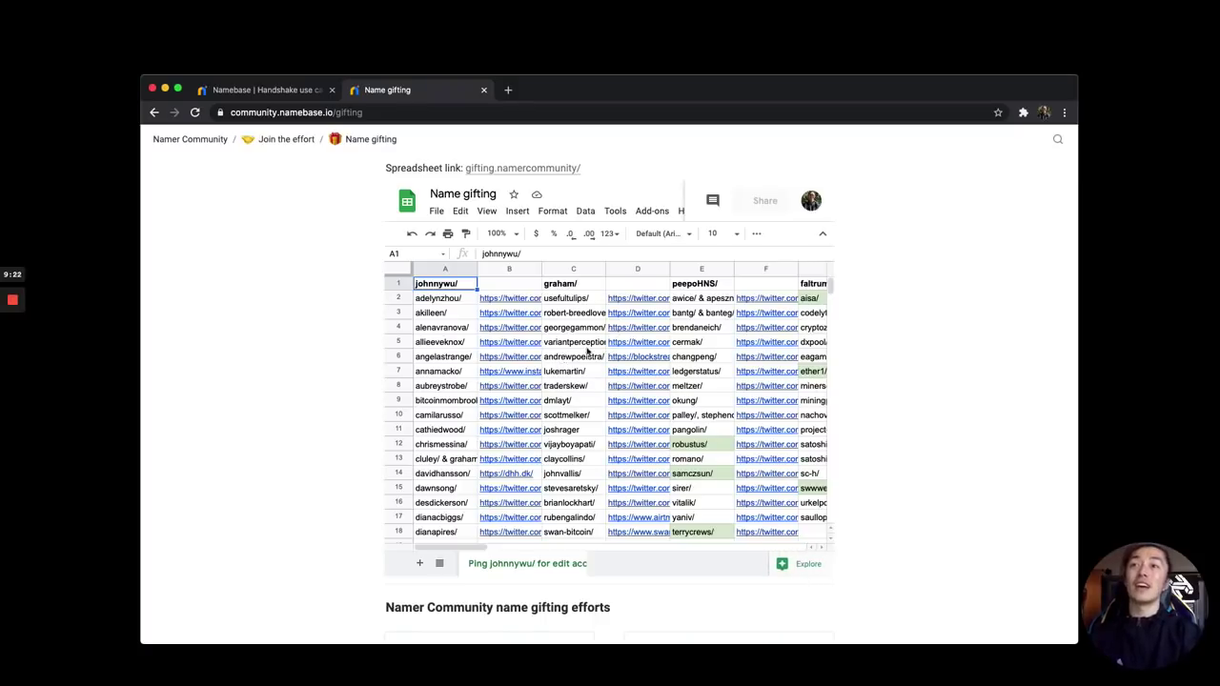
pyautogui.click(580, 328)
pyautogui.click(636, 329)
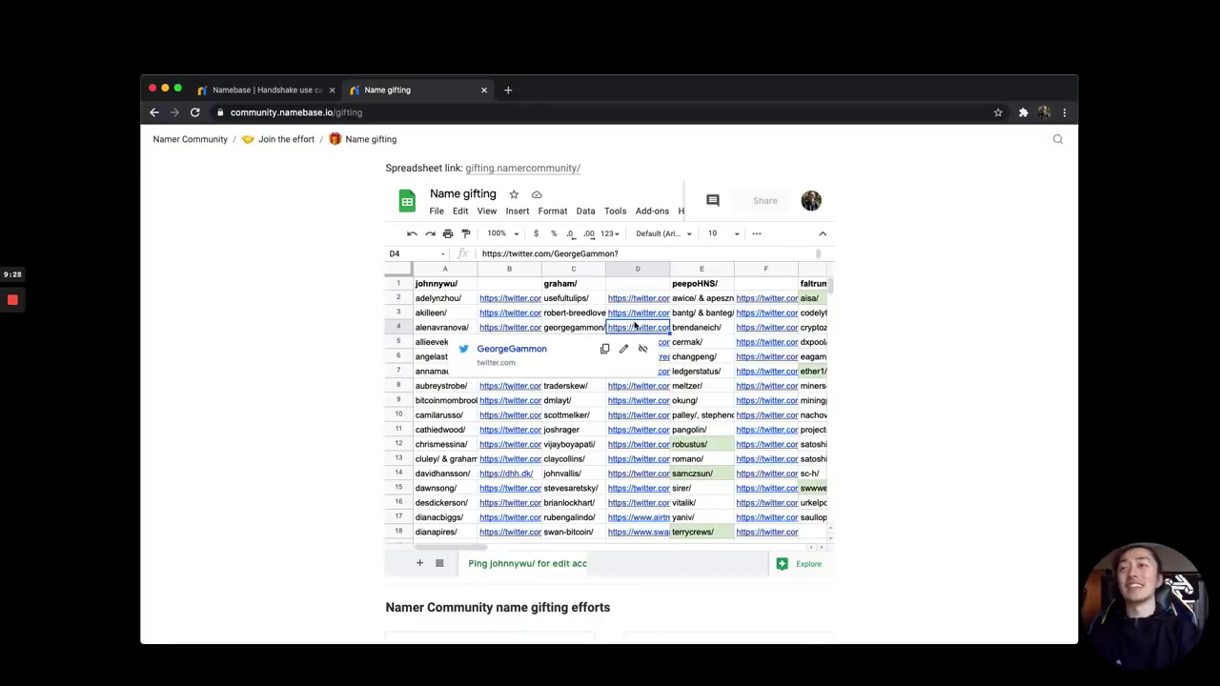
pyautogui.click(577, 329)
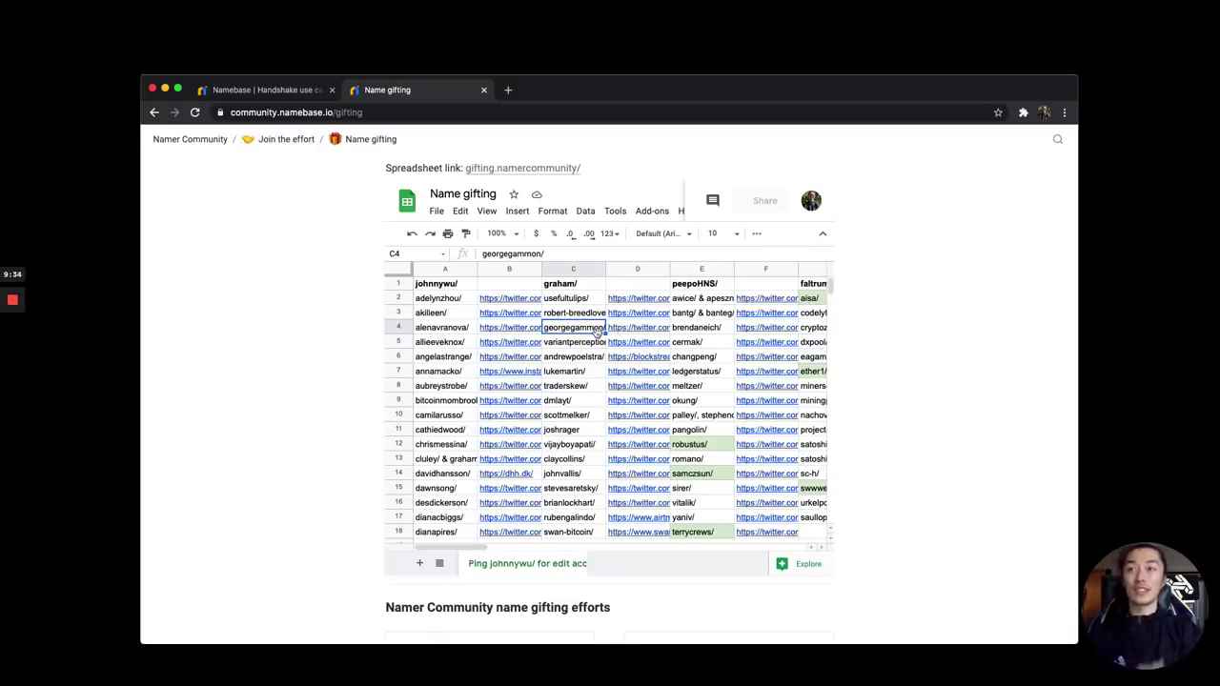
pyautogui.scroll(-3, 324, 352)
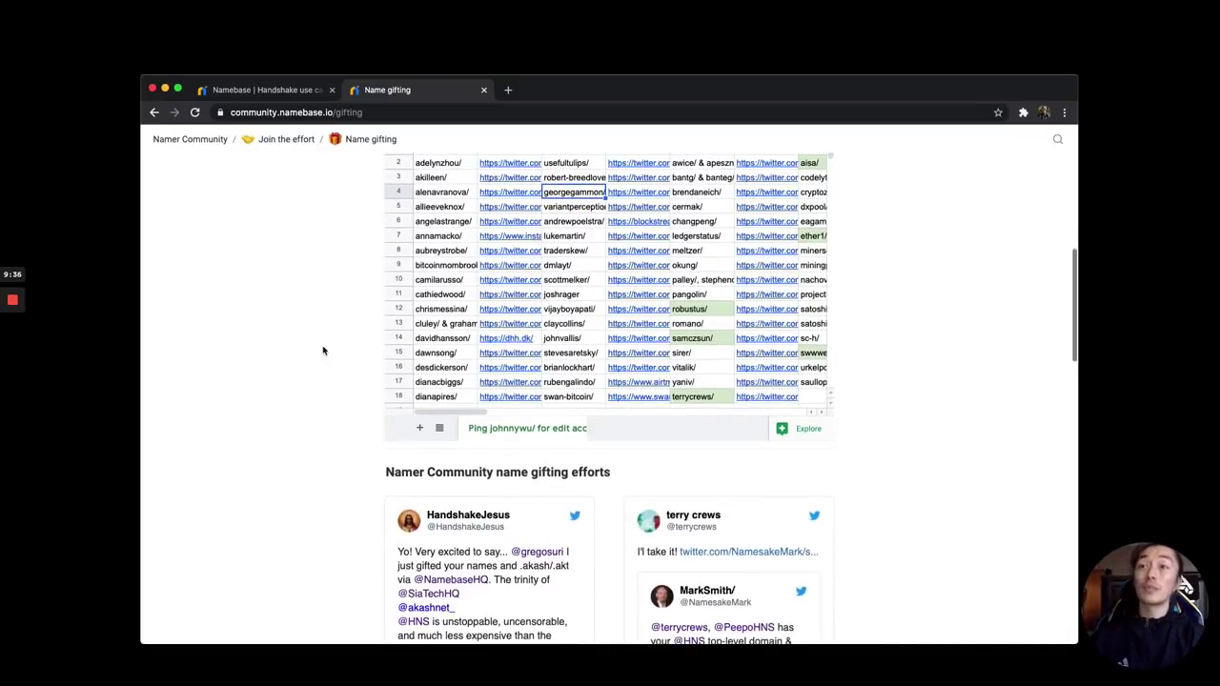
pyautogui.scroll(-15, 323, 352)
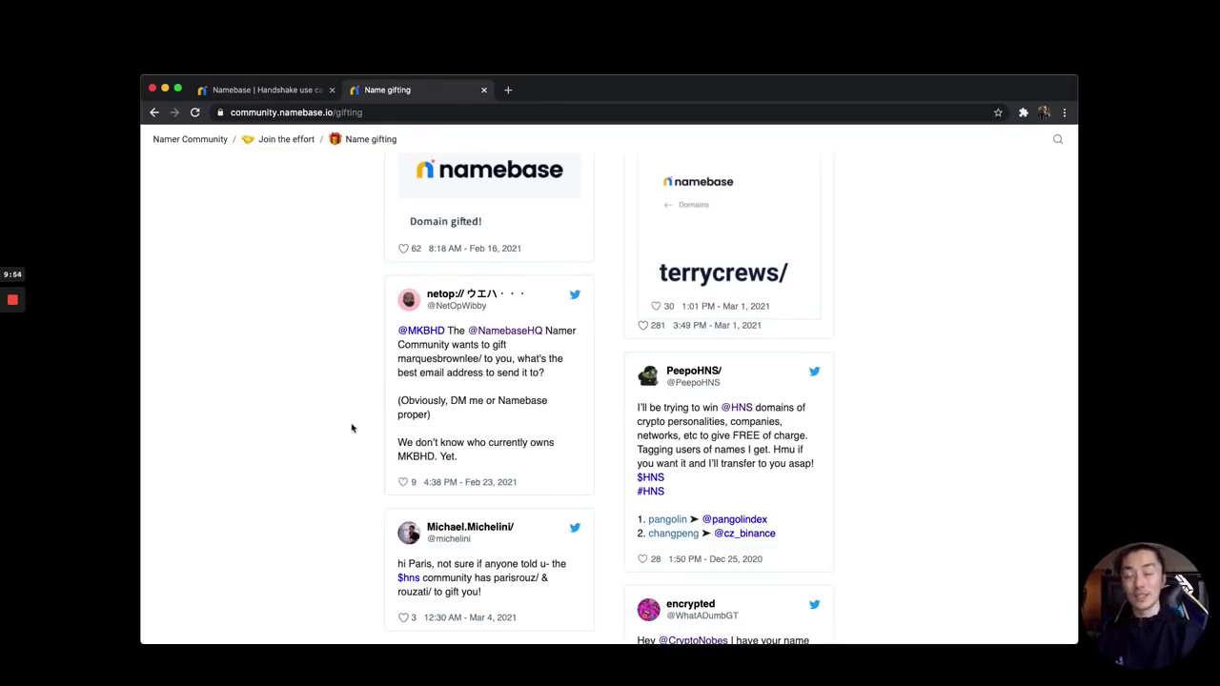
pyautogui.scroll(15, 352, 428)
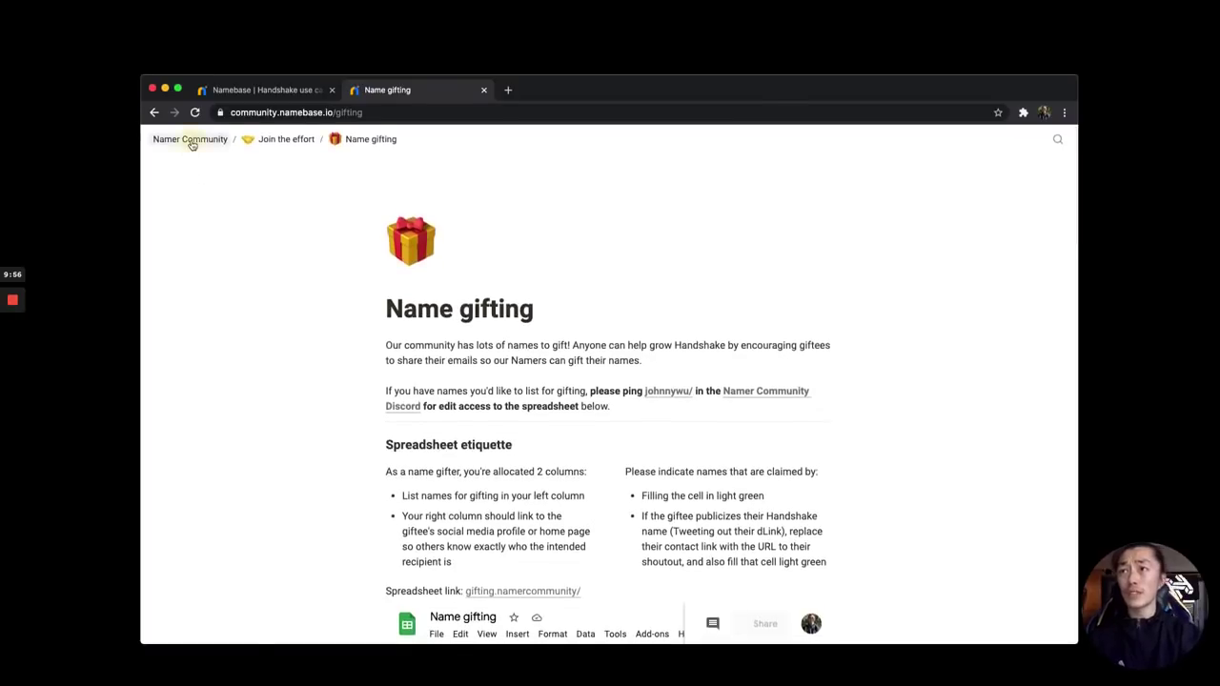
# Return to the Namer Community home page via the top breadcrumb
pyautogui.click(190, 139)
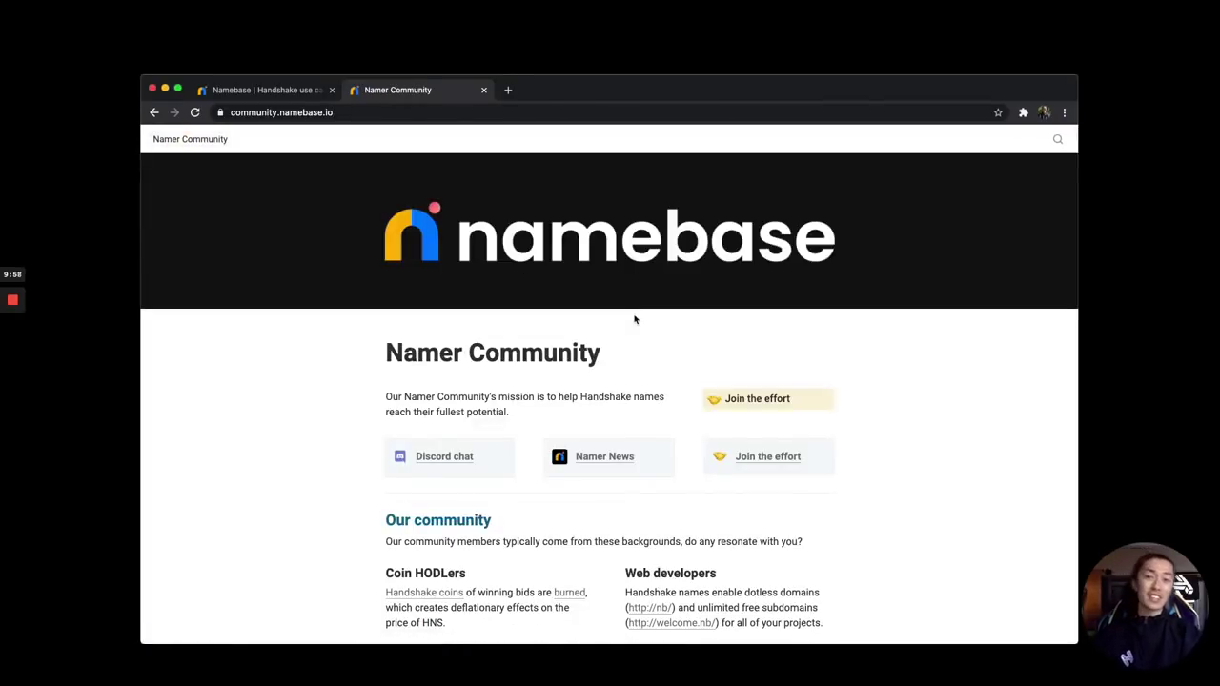